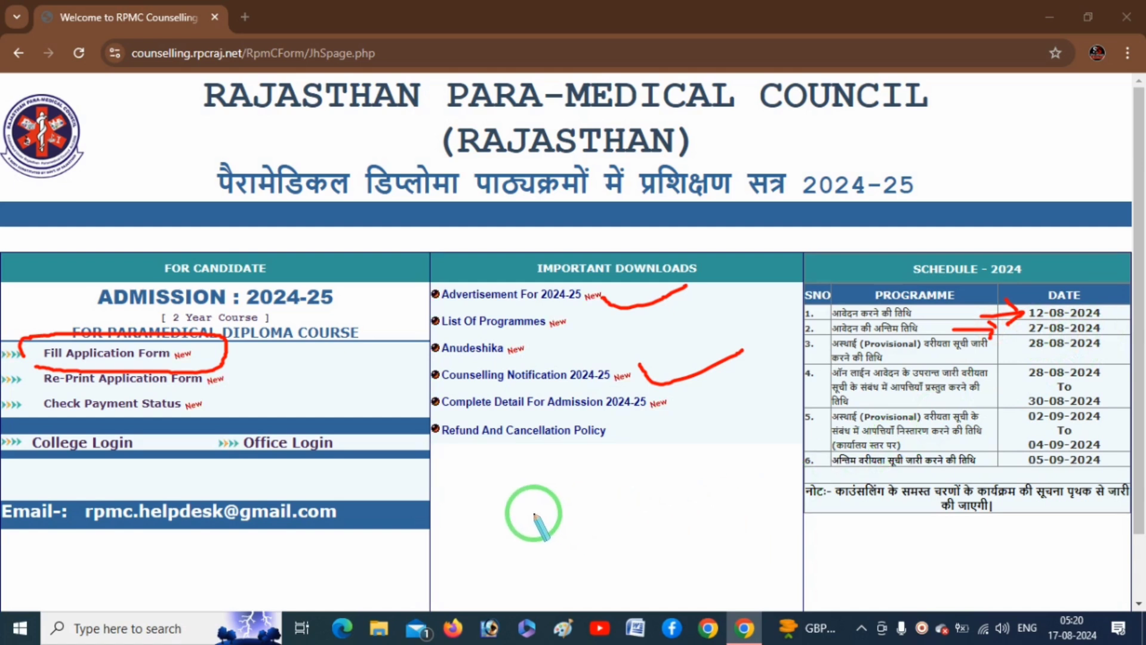
Open the Fill Application Form page and set the category to SC.
right_click(518, 505)
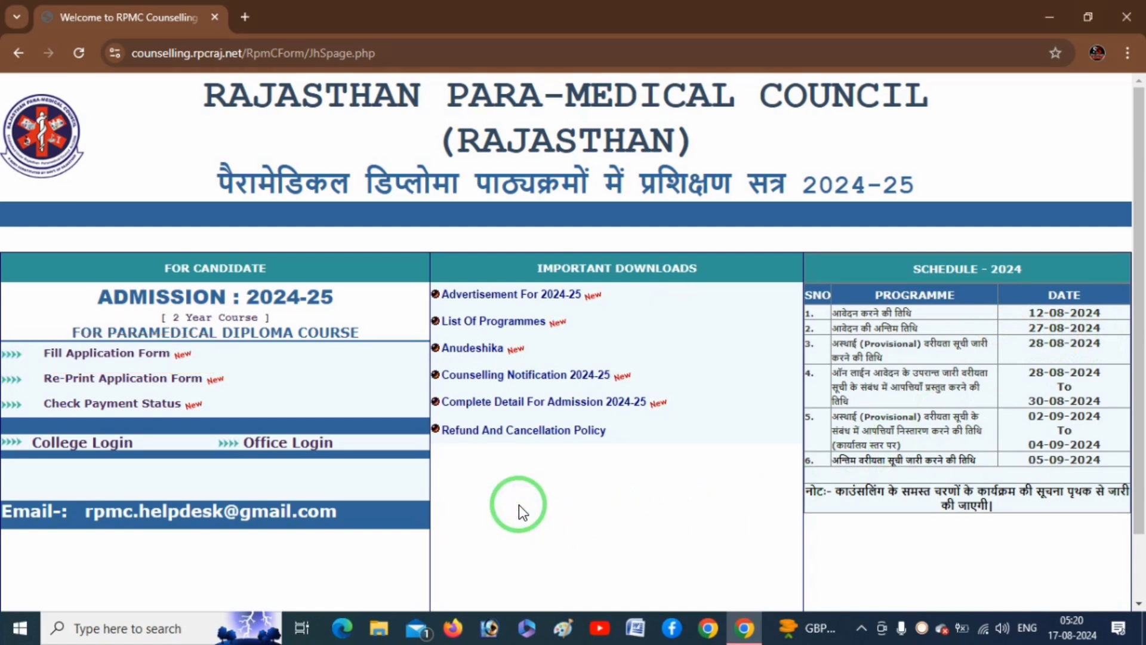
click(147, 356)
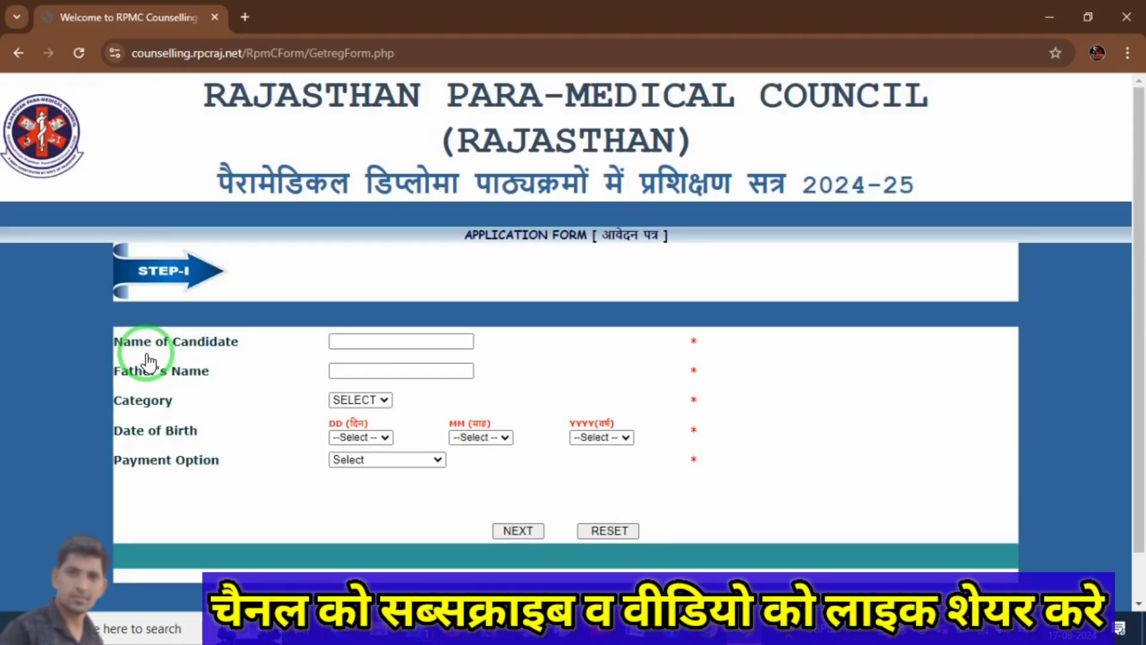
mouse_move(1136, 499)
mouse_down()
mouse_move(1142, 543)
mouse_move(1138, 507)
mouse_up()
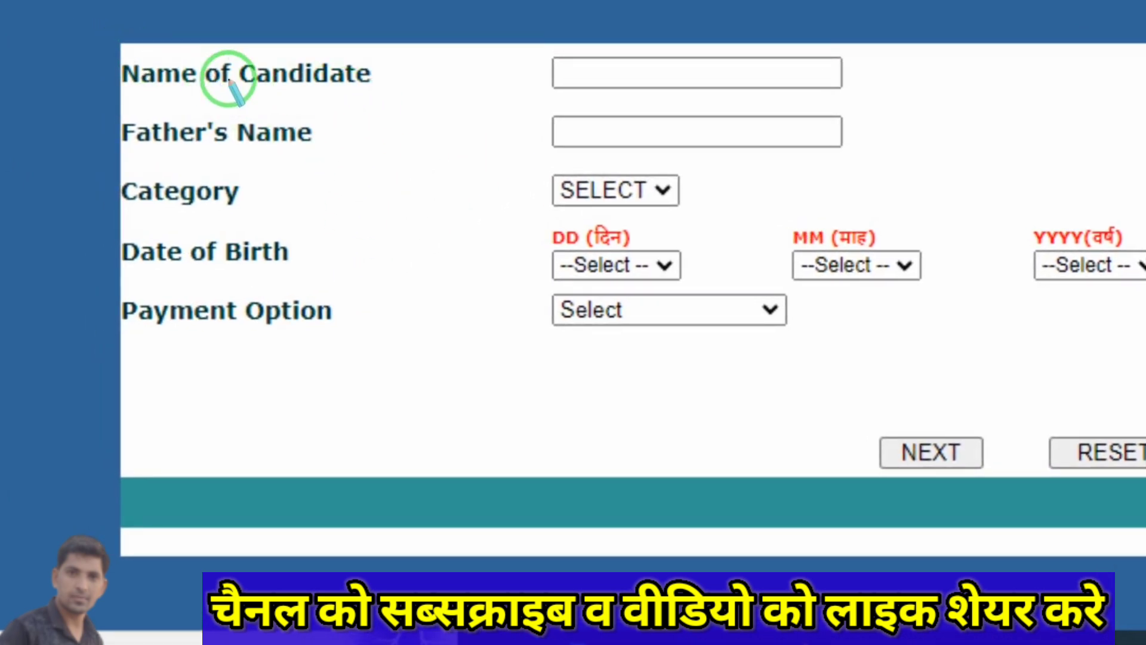
mouse_move(409, 72)
mouse_down()
mouse_move(472, 73)
mouse_move(514, 89)
mouse_move(510, 101)
mouse_up()
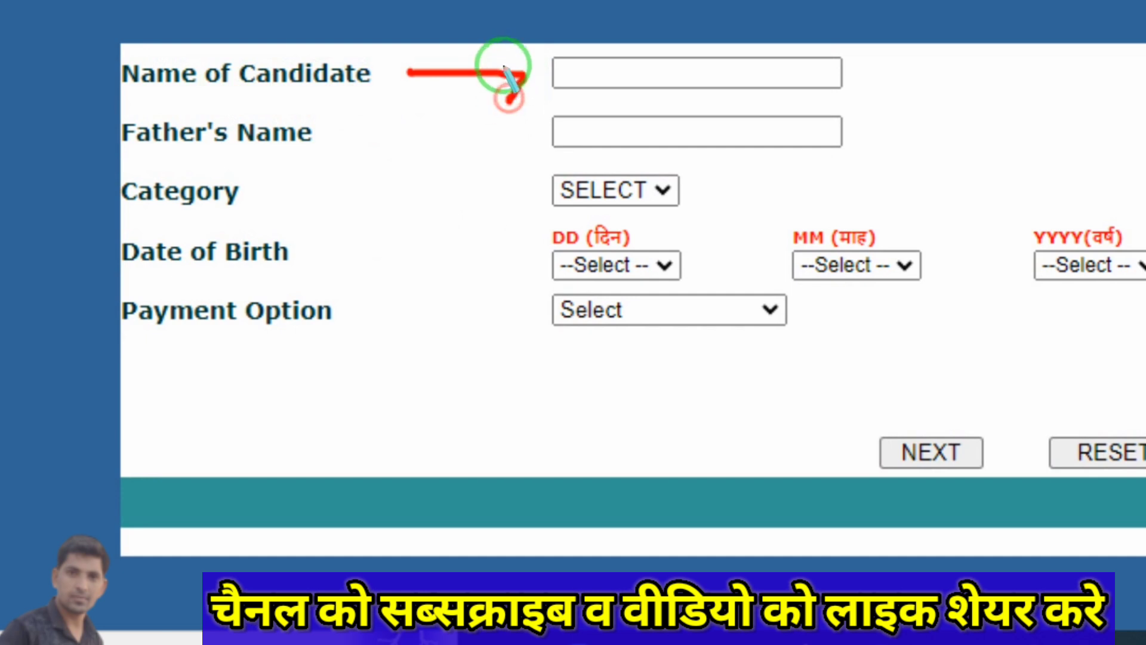
drag(501, 50, 518, 74)
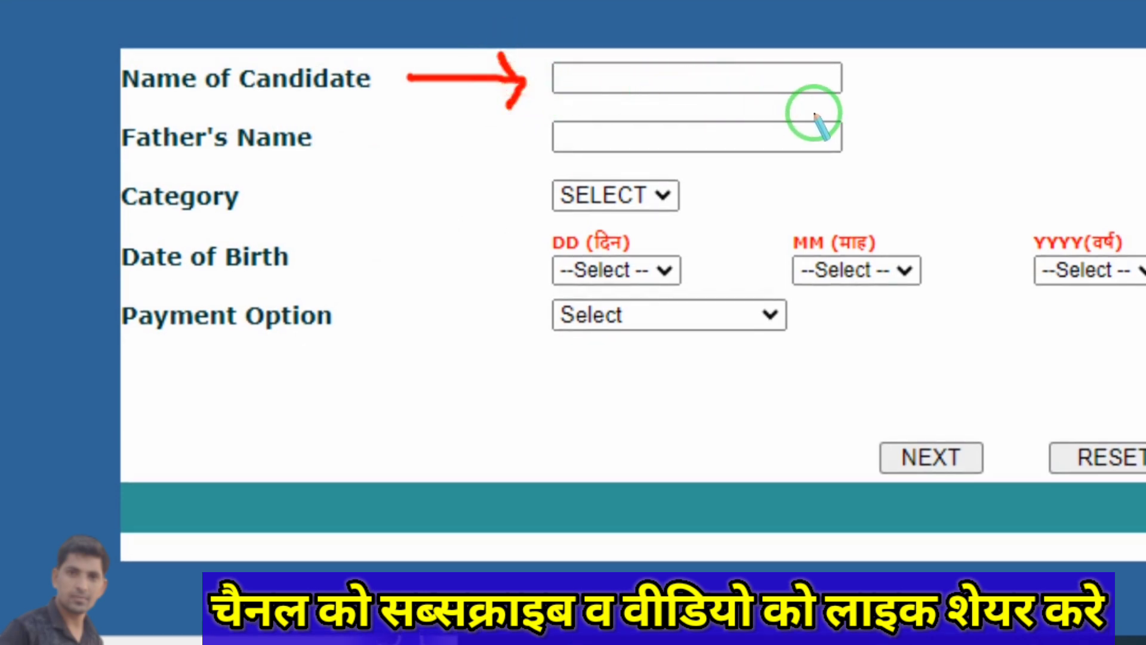
mouse_move(340, 141)
mouse_down()
mouse_move(565, 141)
mouse_move(546, 157)
mouse_move(567, 138)
mouse_up()
right_click(798, 192)
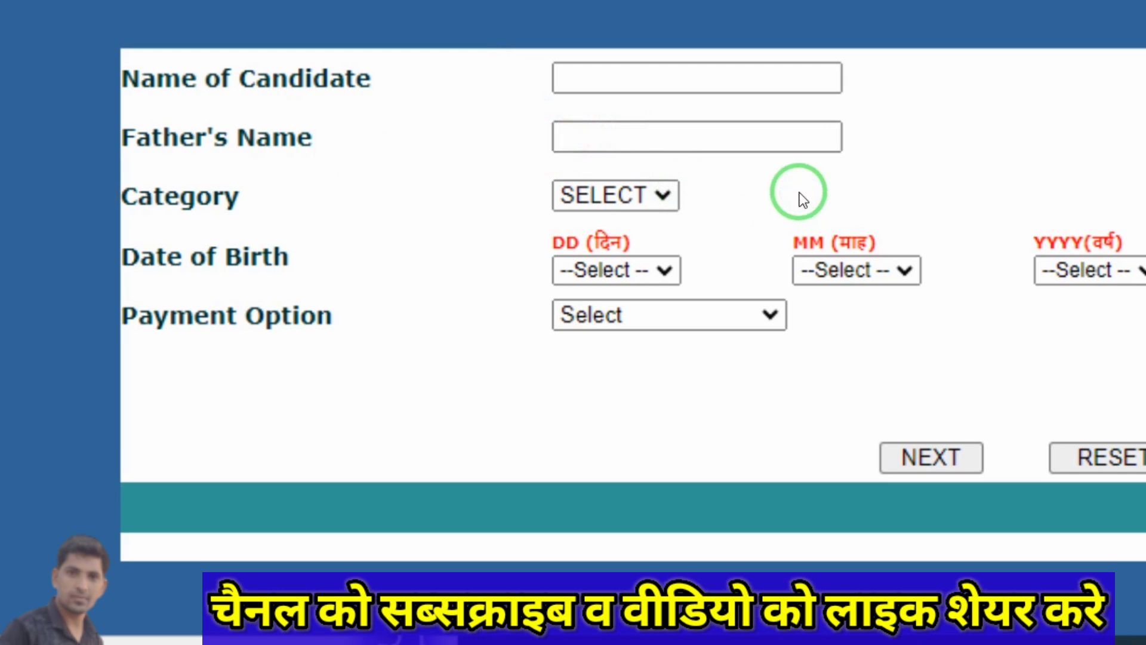
click(652, 203)
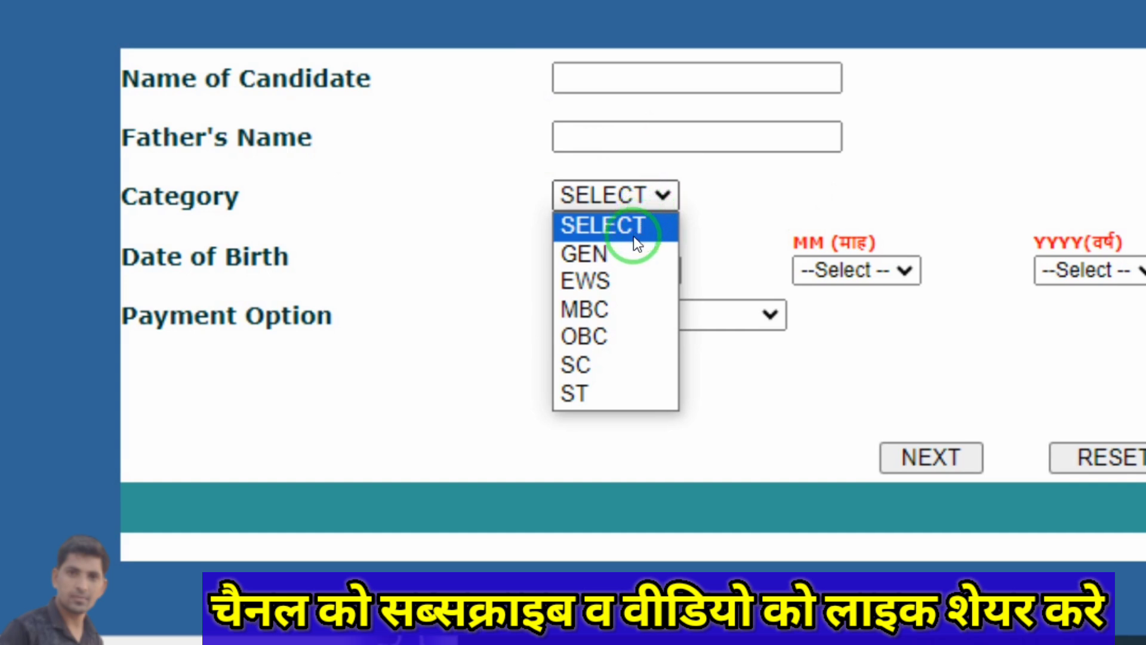
click(584, 375)
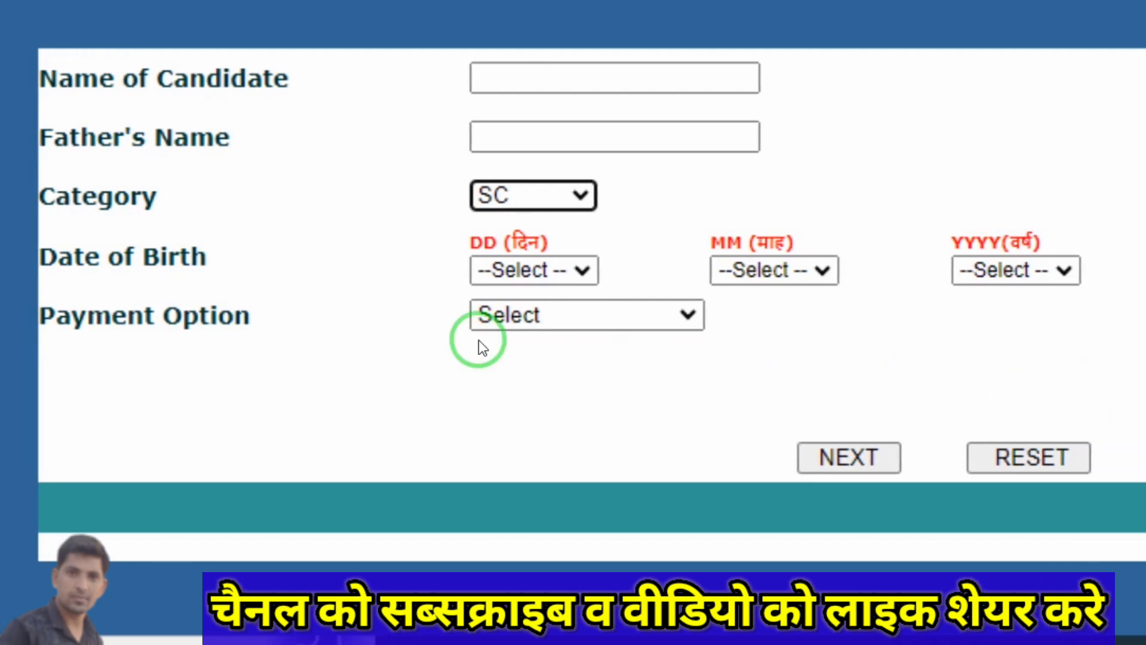
Set the date of birth to 07 Sep 2003.
click(573, 279)
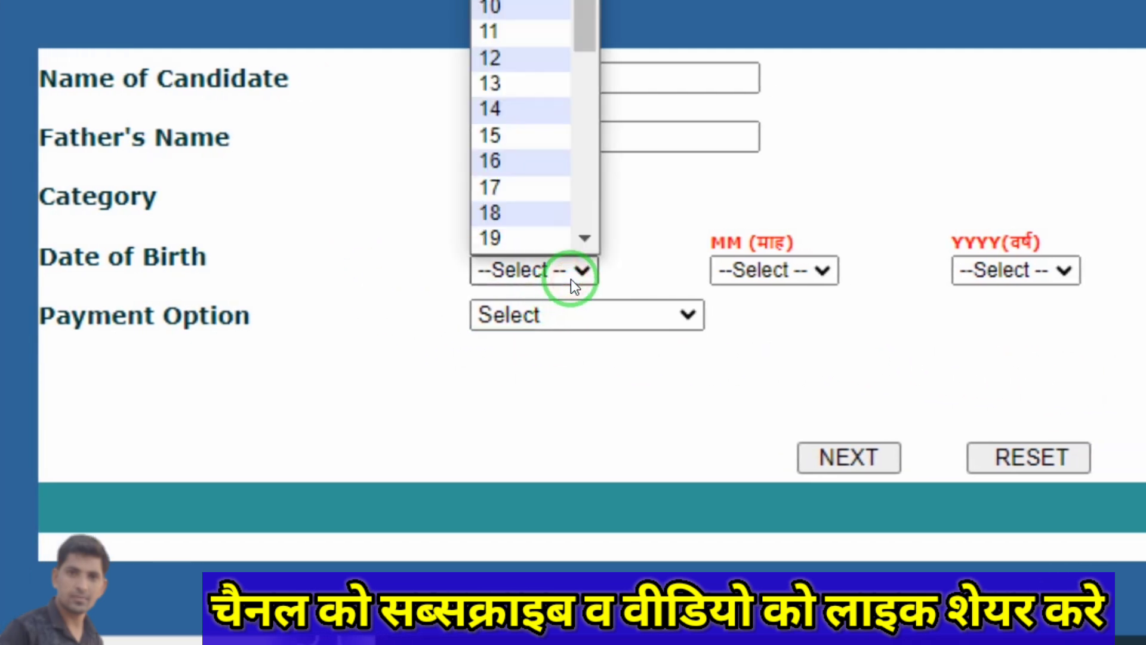
text(07)
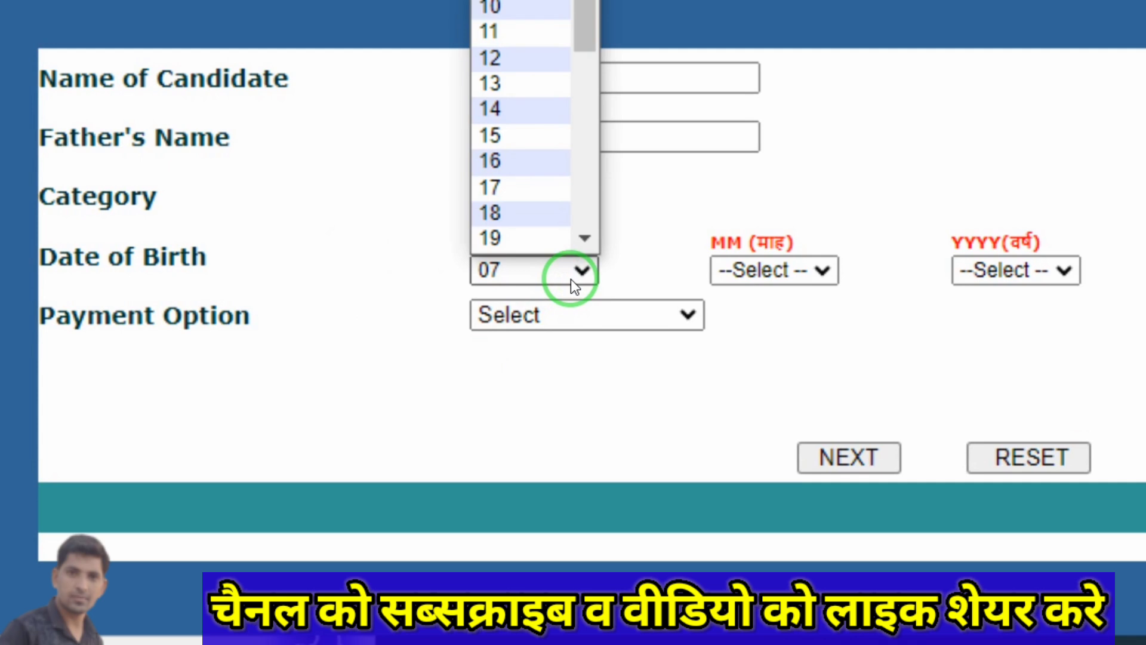
key(Return)
click(797, 273)
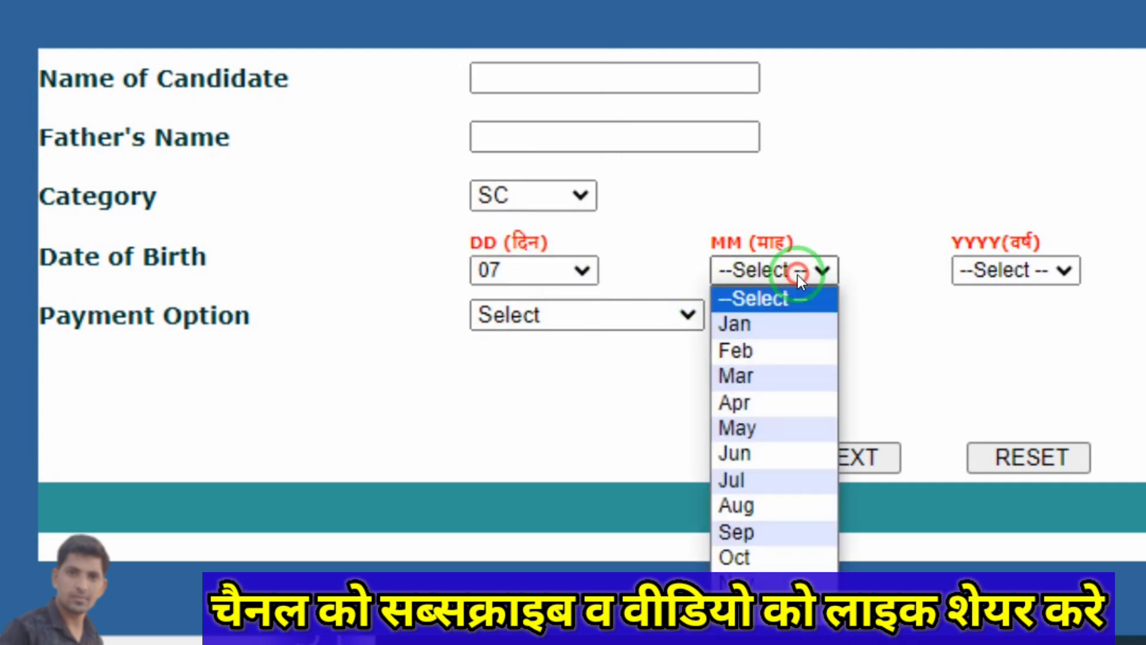
click(755, 531)
click(1028, 280)
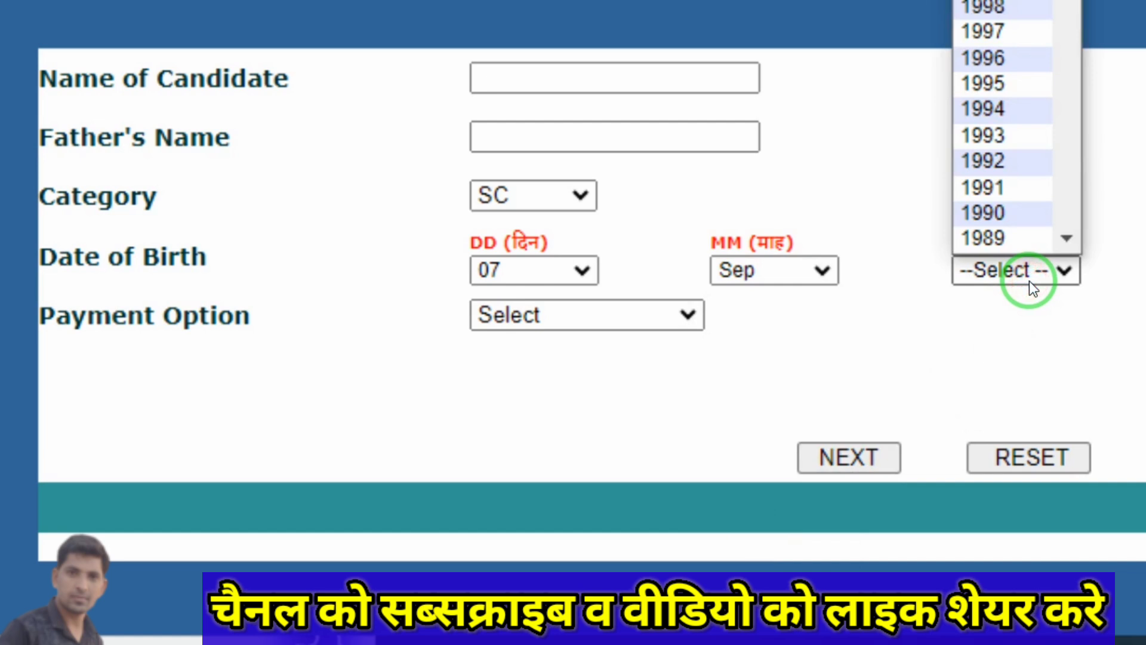
key(Down)
click(1029, 281)
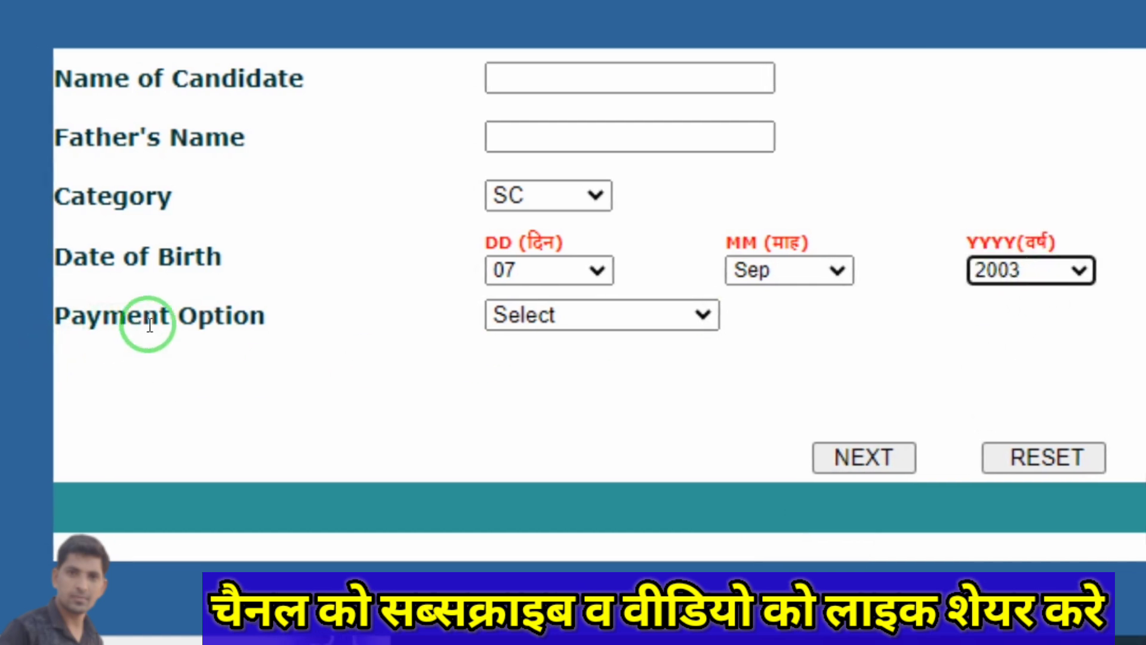
Choose ONLINE PAYMENT as the payment option and continue to Step II.
click(647, 322)
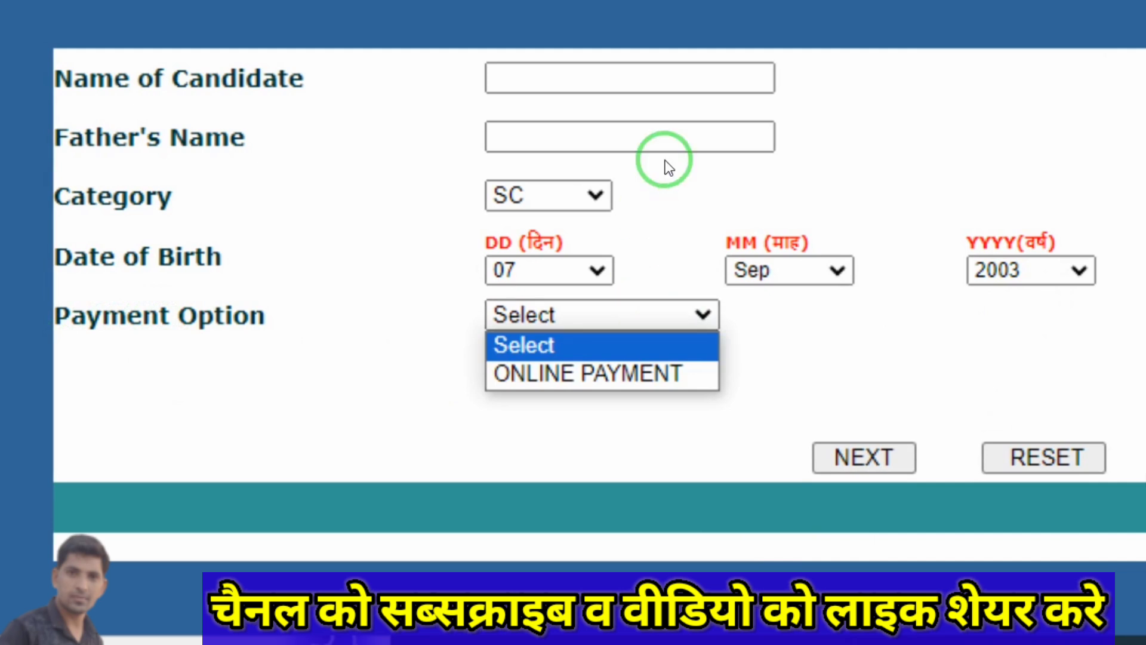
click(611, 377)
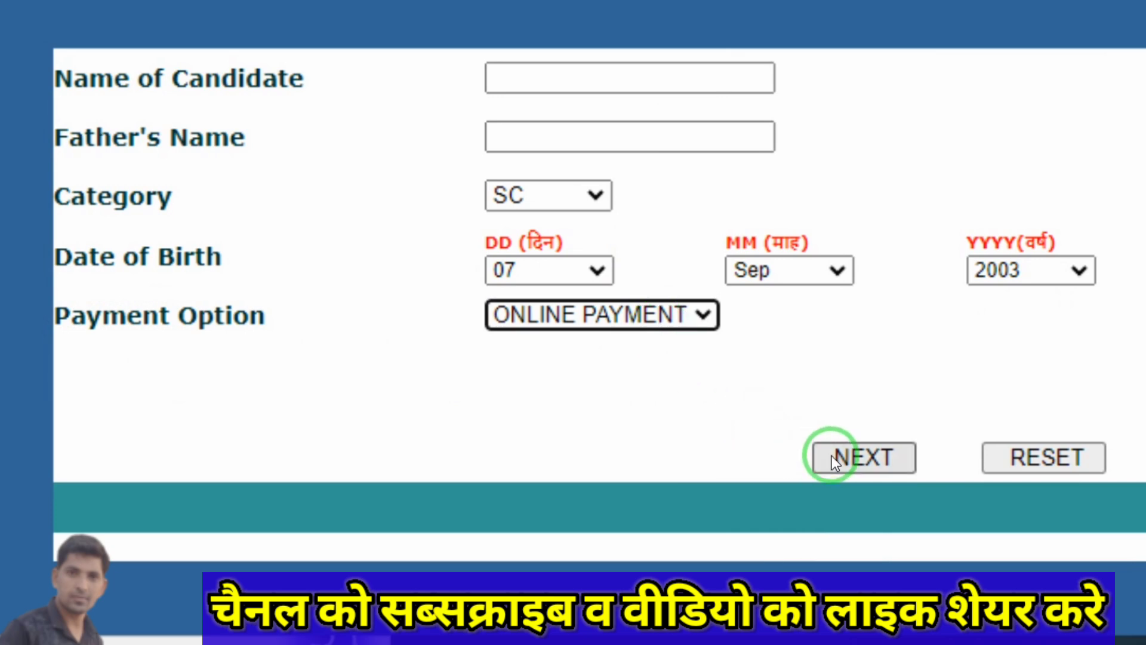
click(866, 458)
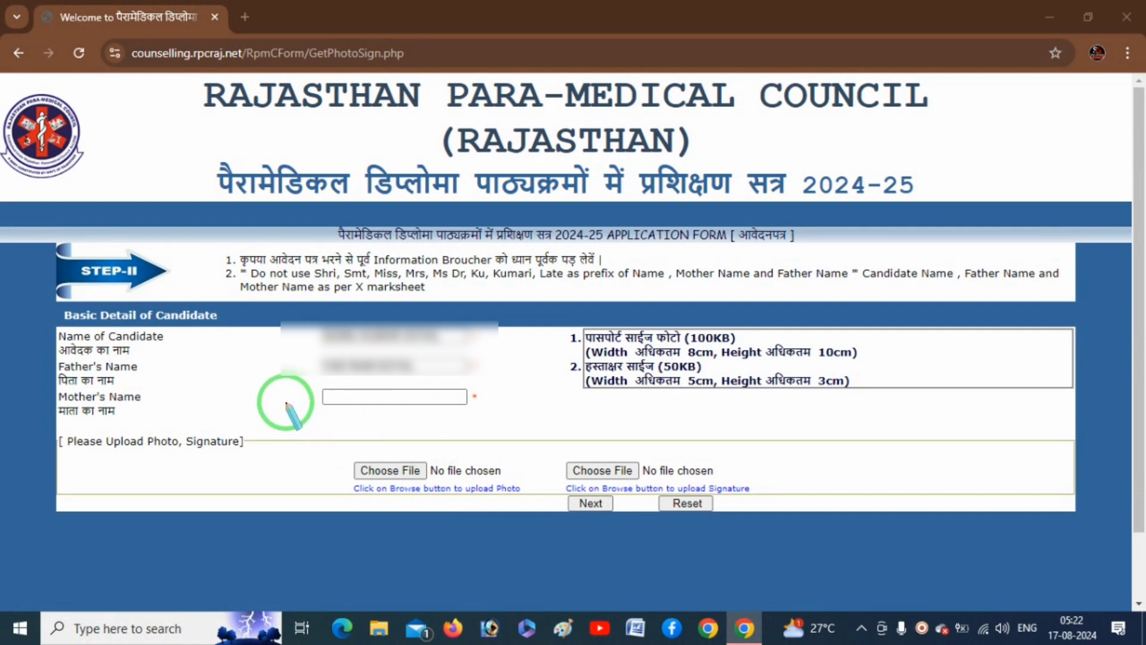
Upload the candidate's photo and signature files on Step II and proceed to Step III.
mouse_move(285, 403)
mouse_down()
mouse_move(333, 402)
mouse_move(322, 395)
mouse_move(338, 406)
mouse_up()
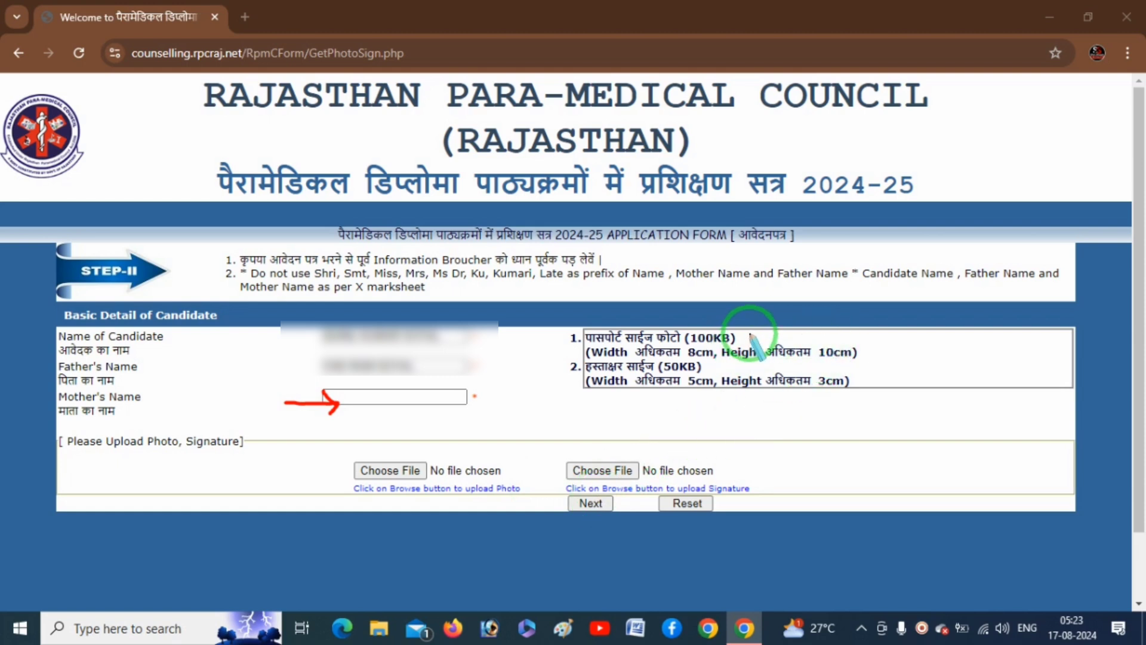
drag(750, 344, 804, 319)
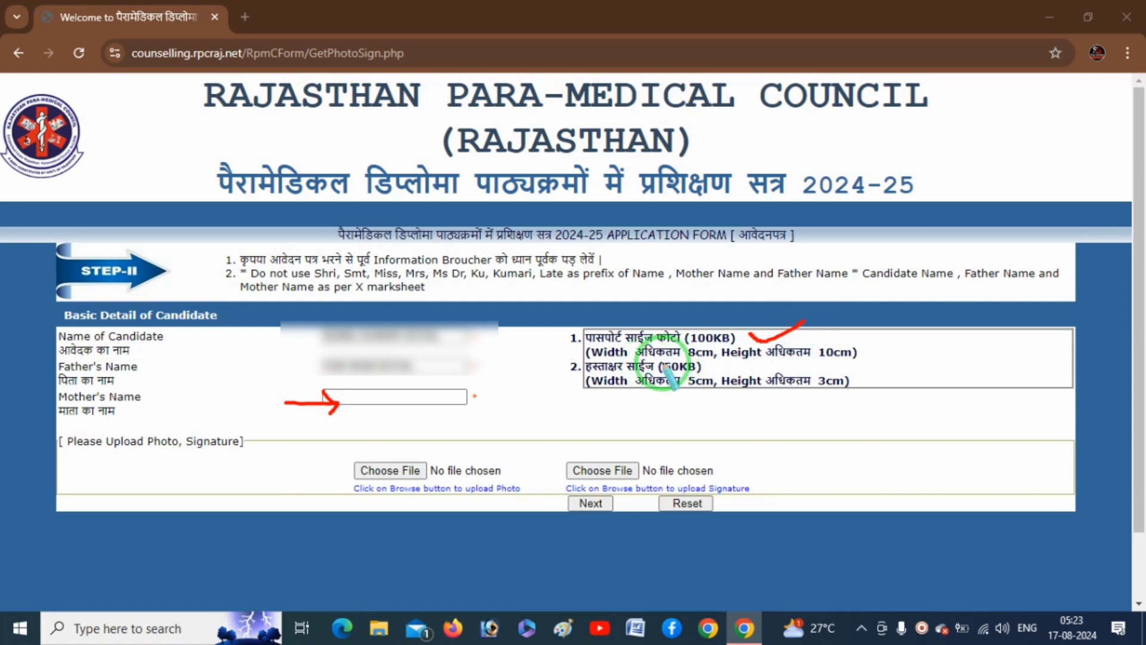
drag(799, 365, 854, 363)
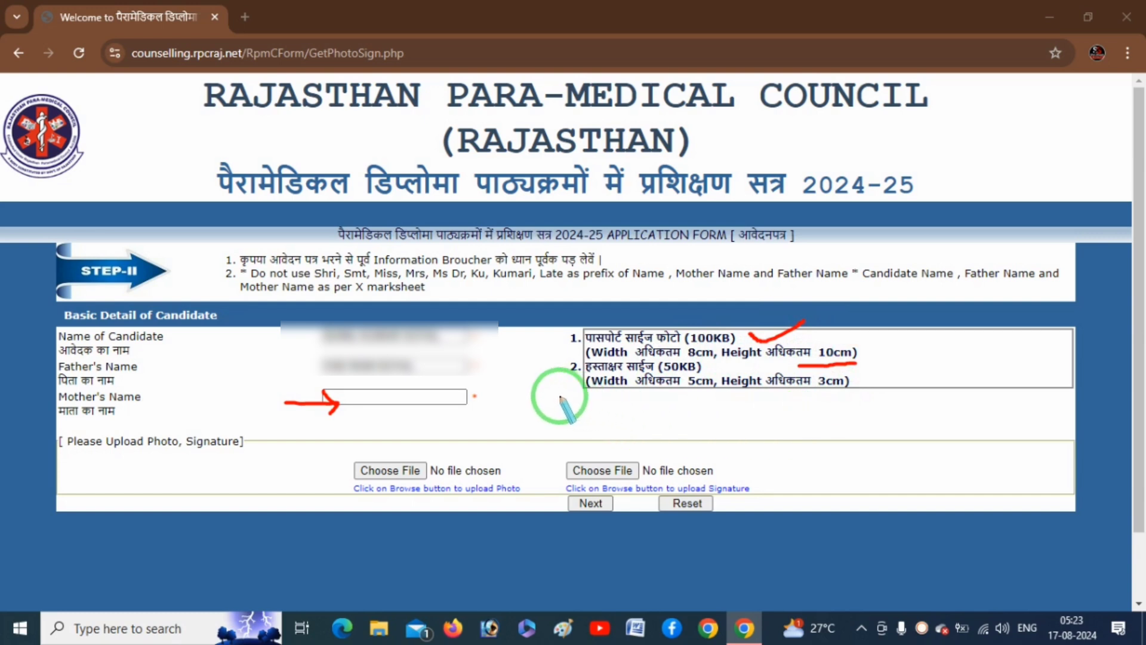
drag(510, 380, 569, 385)
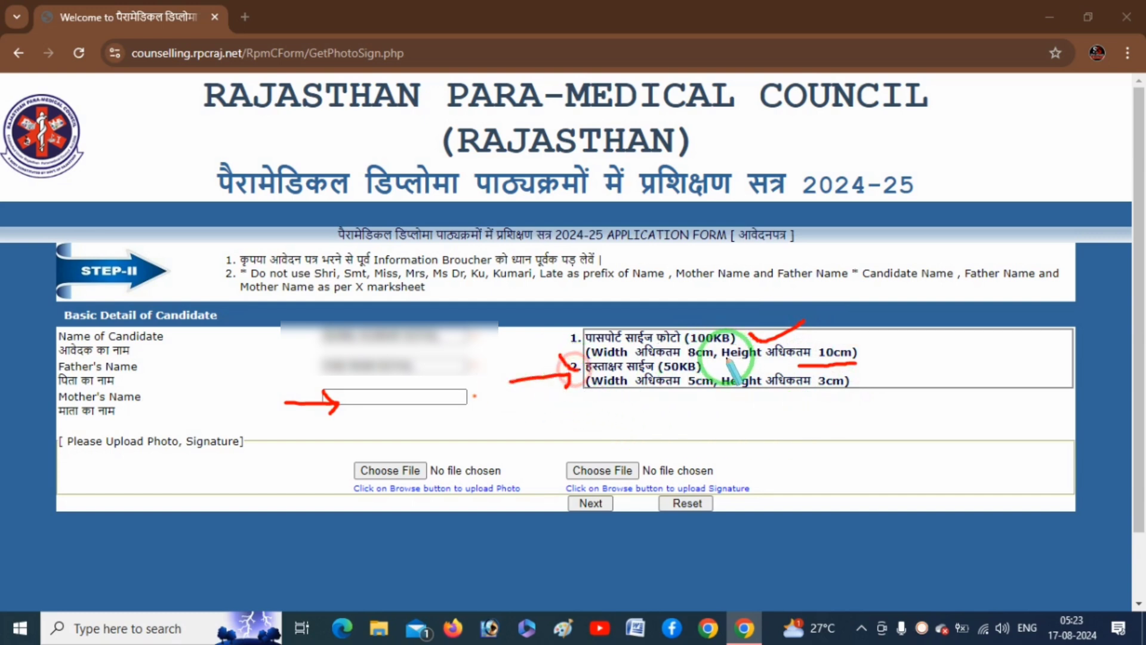
drag(714, 365, 771, 361)
drag(584, 414, 684, 394)
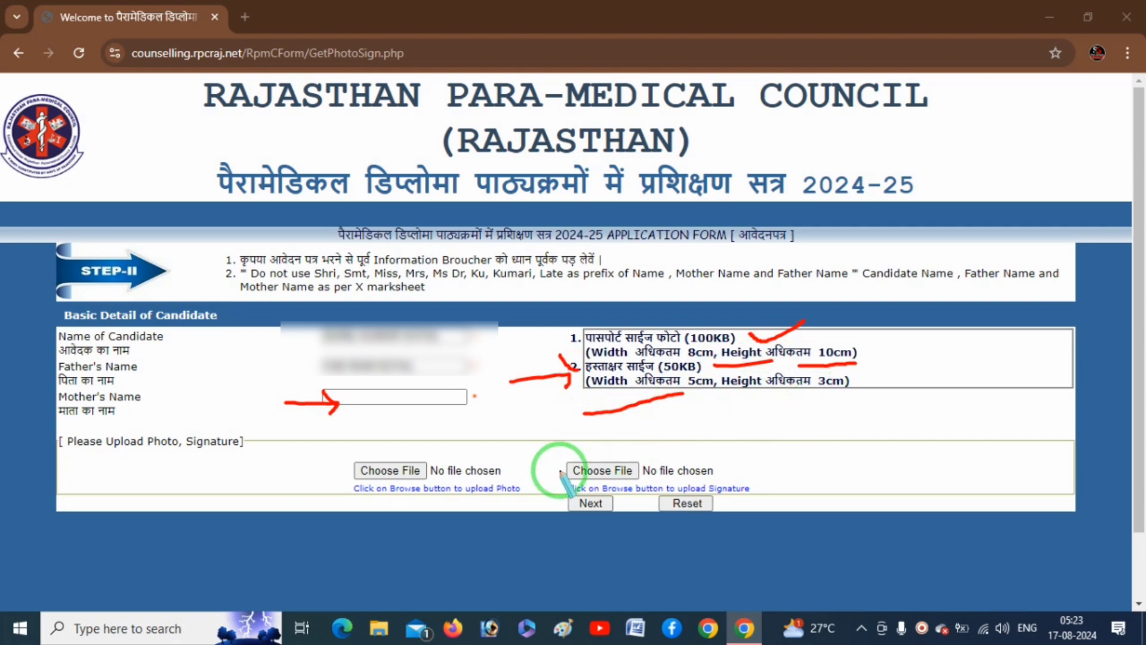
mouse_move(334, 479)
mouse_down()
mouse_move(435, 481)
mouse_move(374, 466)
mouse_move(358, 473)
mouse_move(438, 485)
mouse_up()
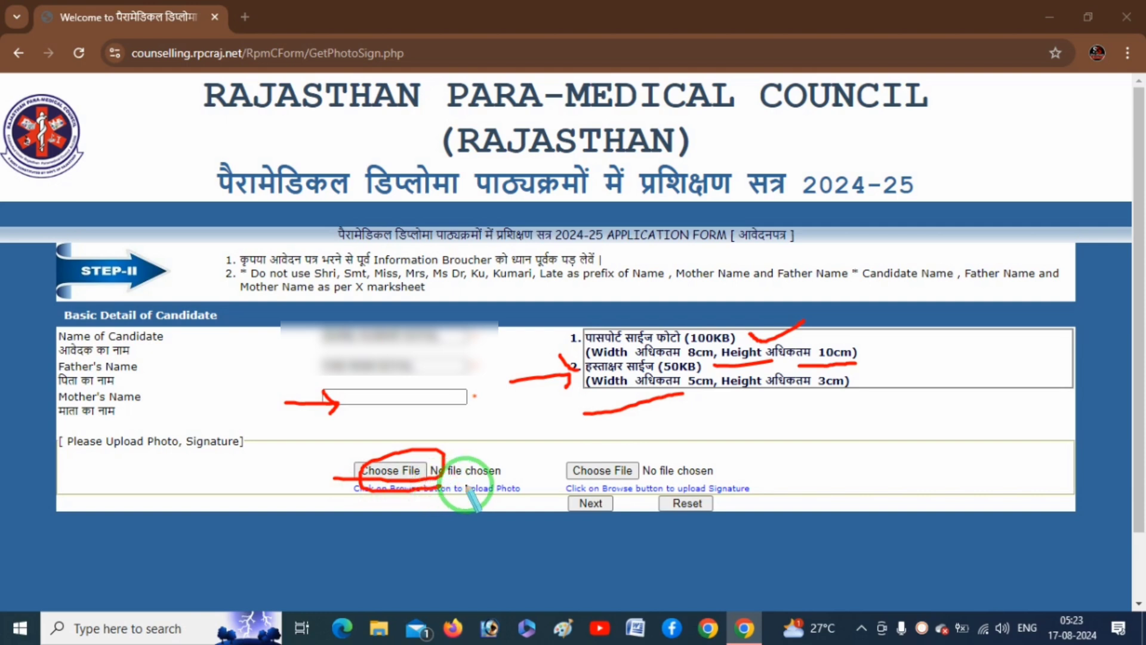
mouse_move(566, 488)
mouse_down()
mouse_move(620, 482)
mouse_move(656, 456)
mouse_move(546, 455)
mouse_move(591, 487)
mouse_move(546, 508)
mouse_move(624, 504)
mouse_move(613, 514)
mouse_up()
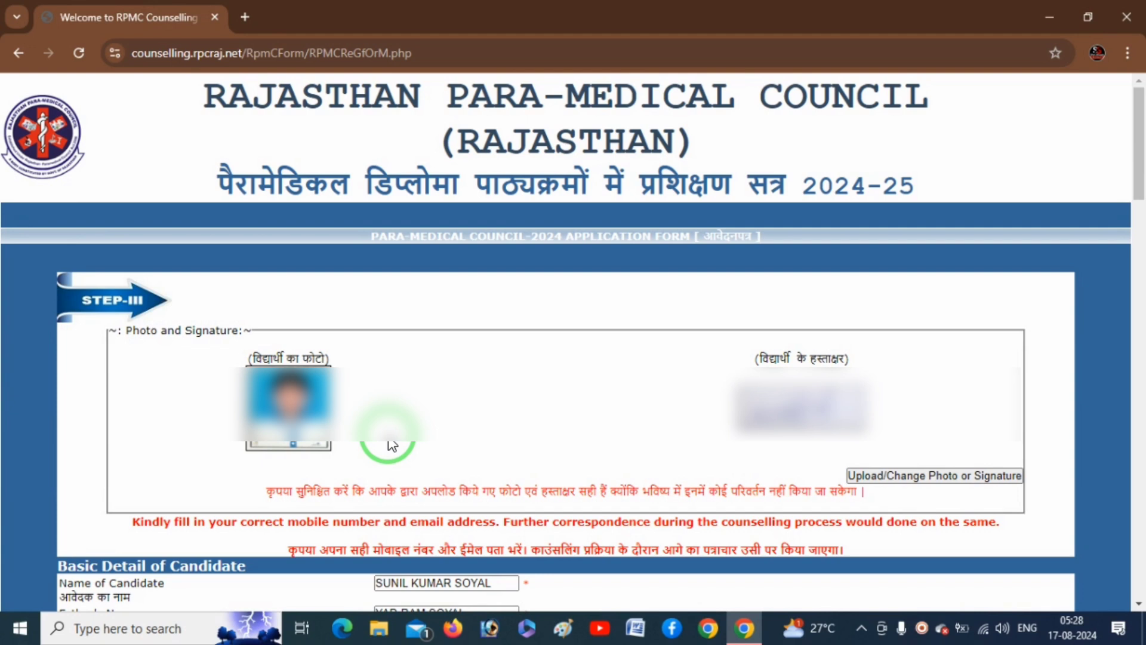
key(ctrl+alt+d)
drag(211, 431, 245, 422)
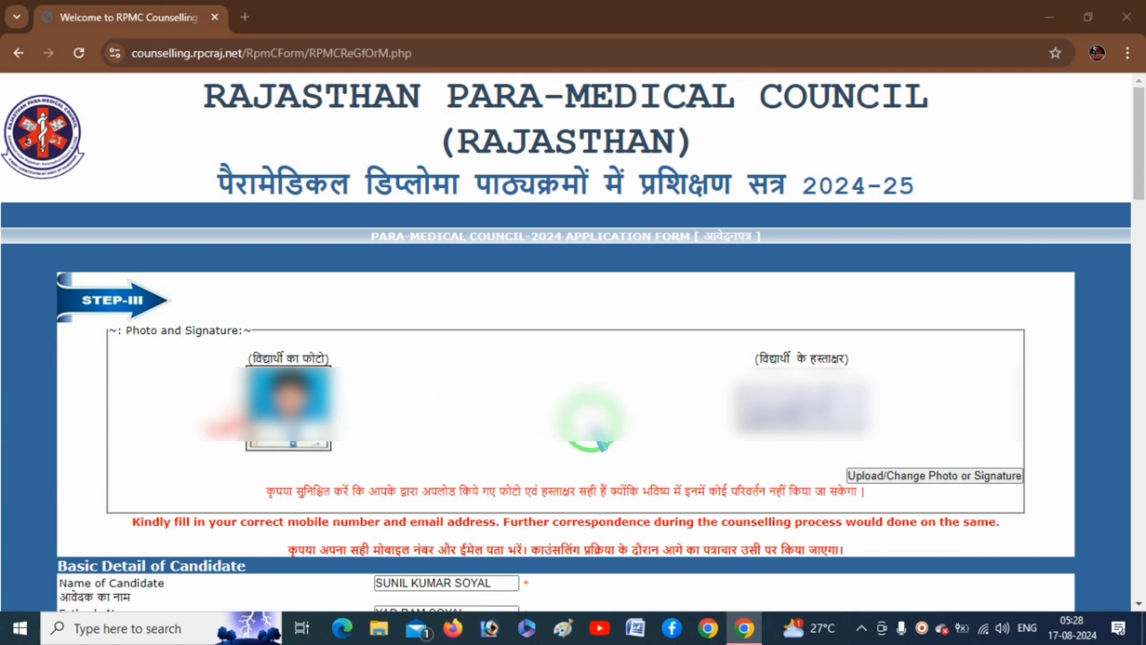
mouse_move(633, 413)
mouse_down()
mouse_move(695, 424)
mouse_move(694, 440)
mouse_up()
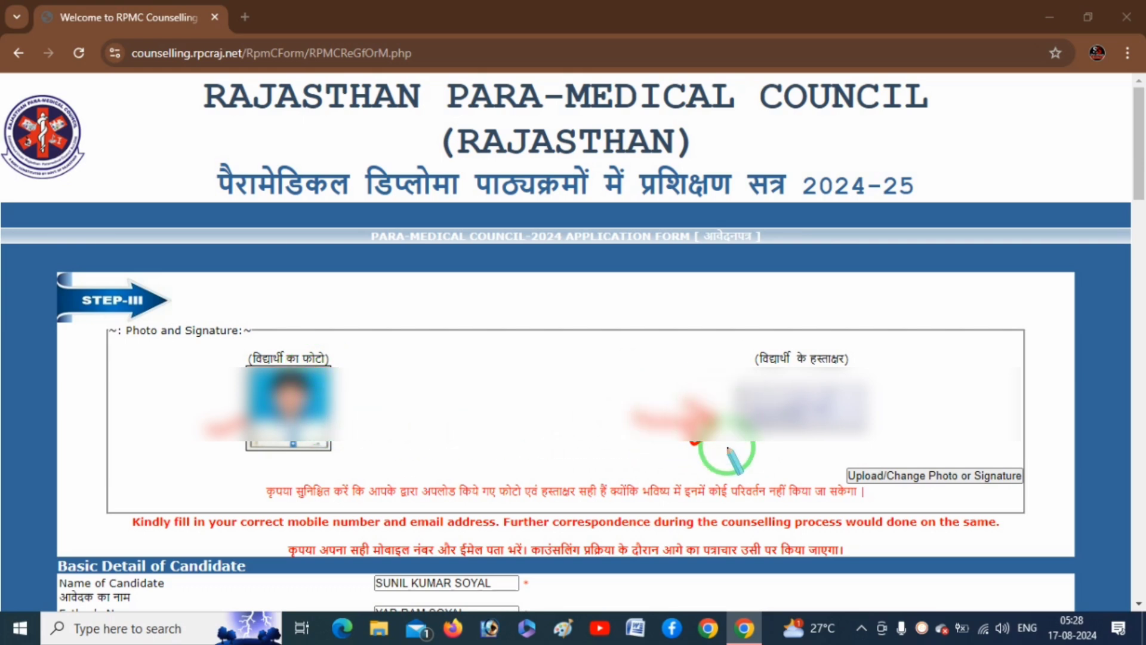
drag(884, 494, 950, 485)
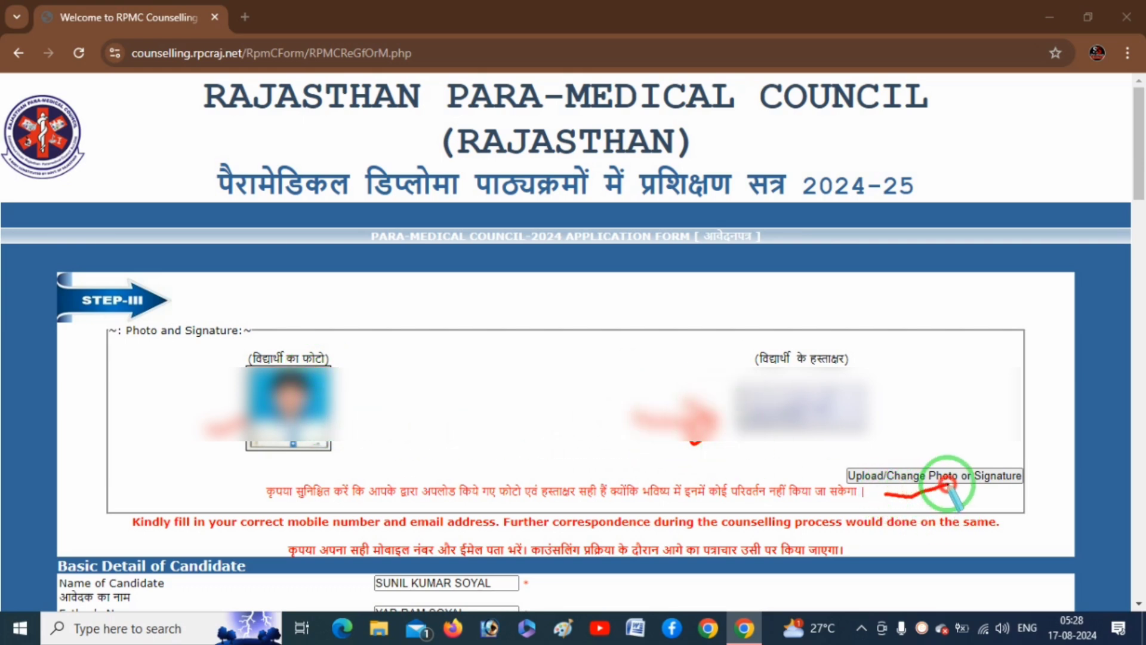
right_click(581, 375)
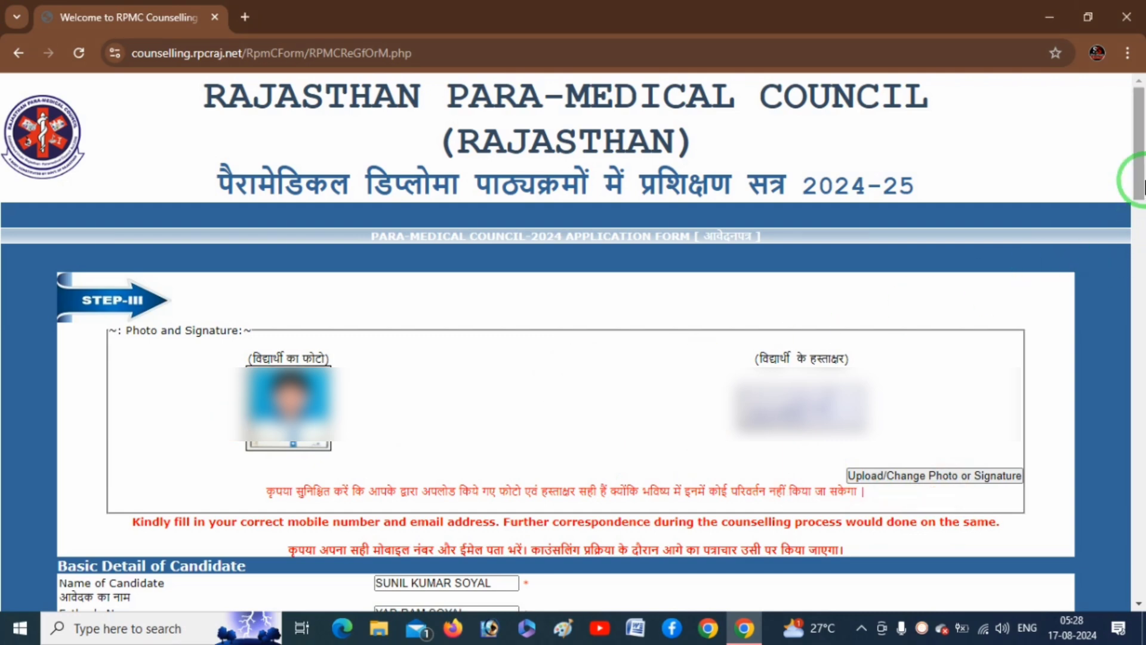
Set the candidate's gender to MALE and marital status to UNMARRIED.
scroll(1128, 230, down, 2)
scroll(1130, 203, down, 5)
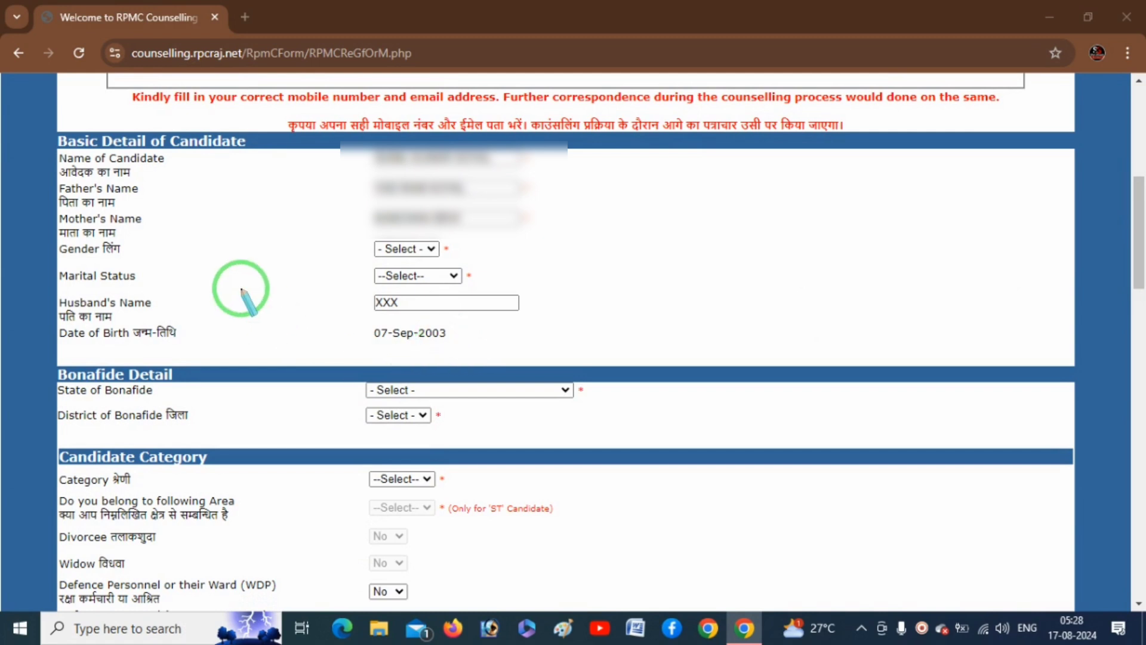
drag(347, 149, 348, 226)
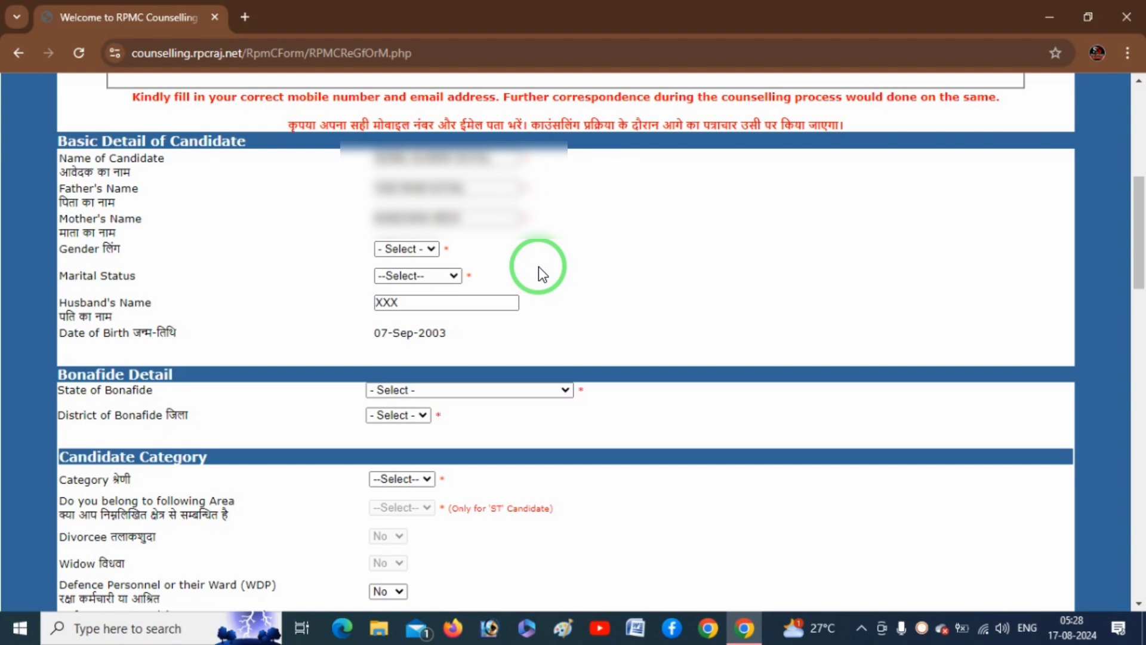
click(420, 250)
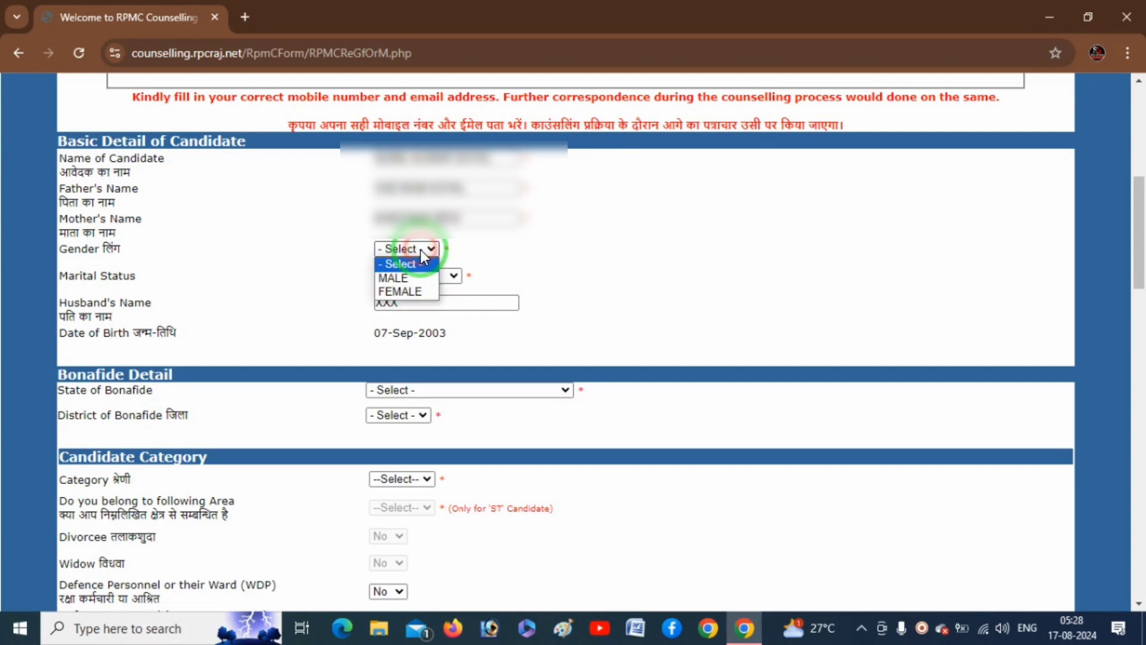
click(404, 277)
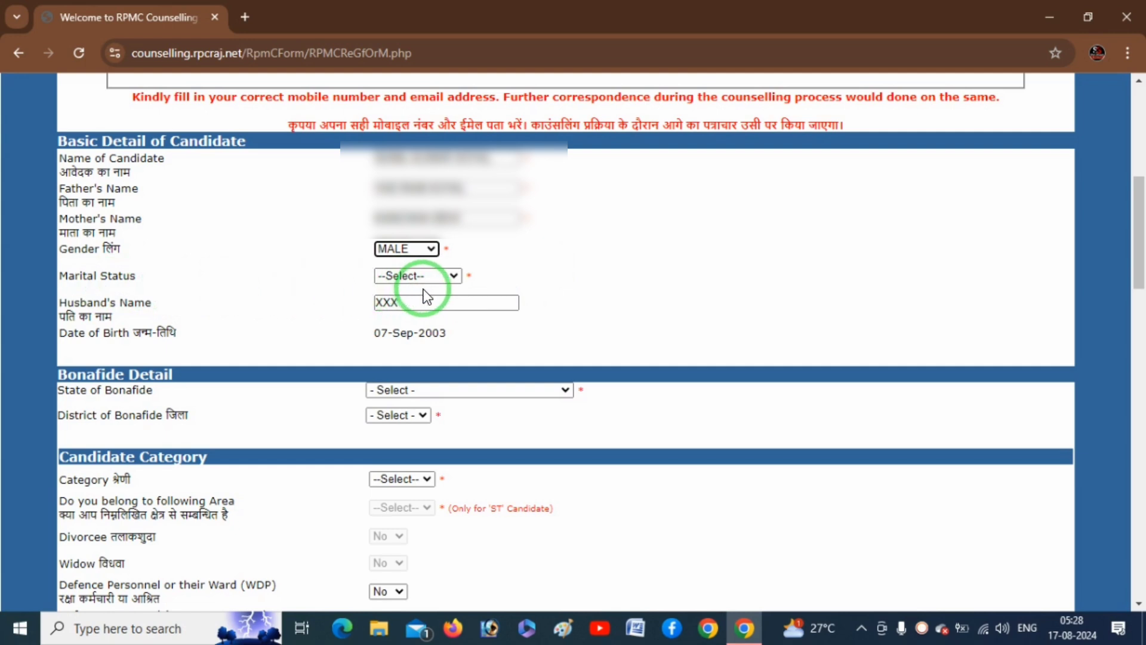
click(445, 275)
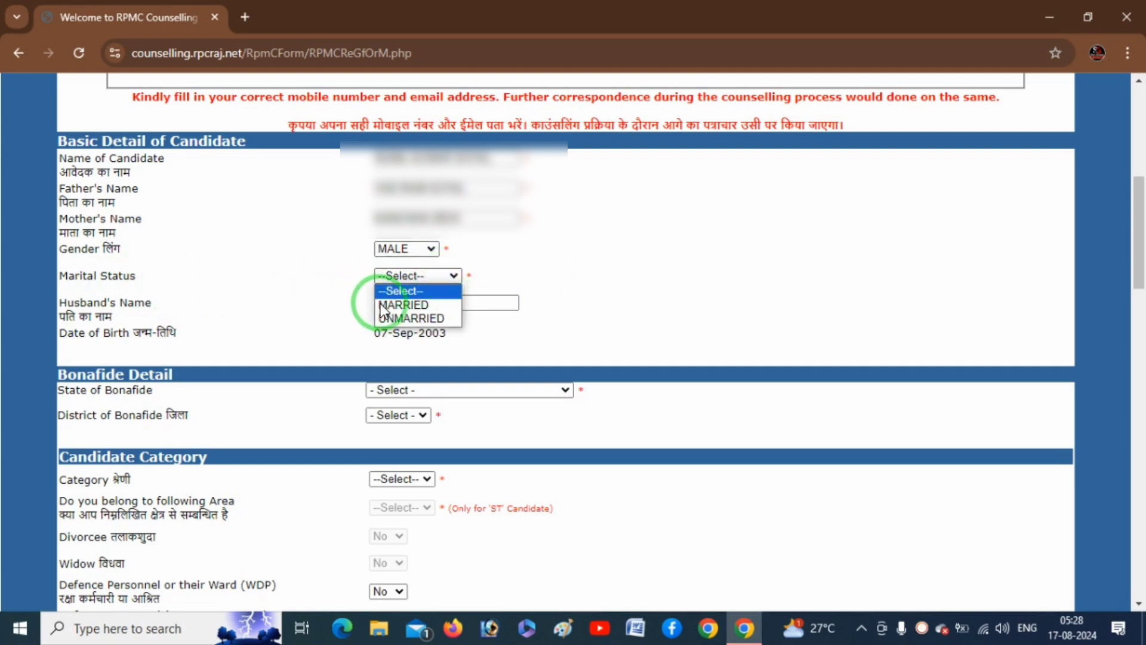
click(411, 320)
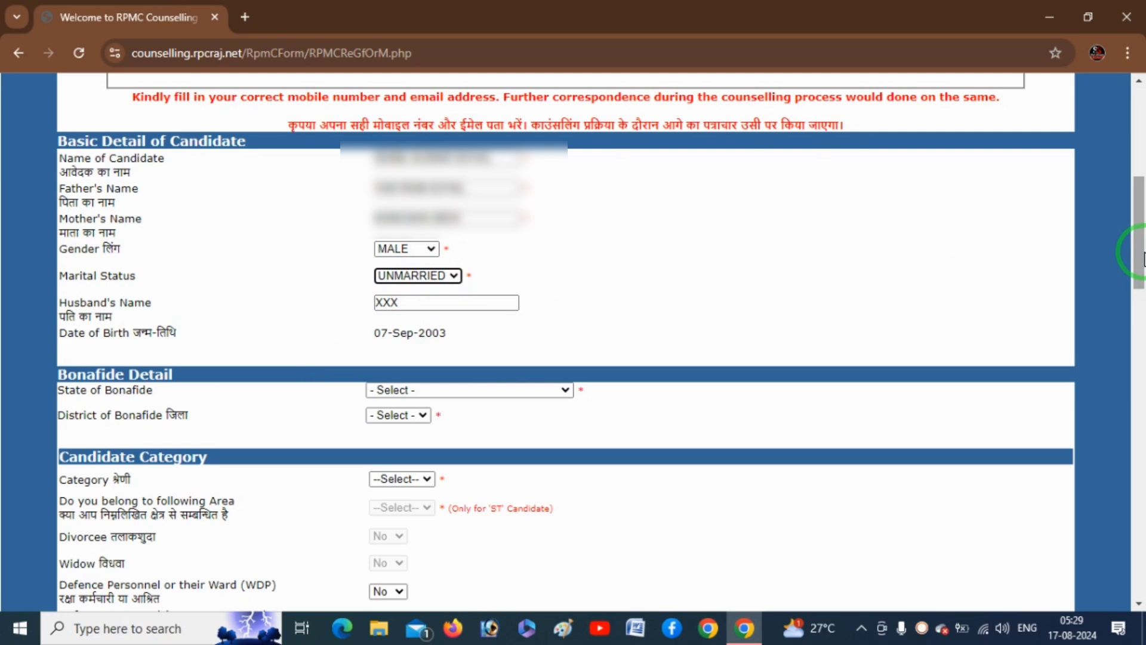
Choose RAJASTHAN as the state of bonafide.
drag(1143, 260, 1143, 316)
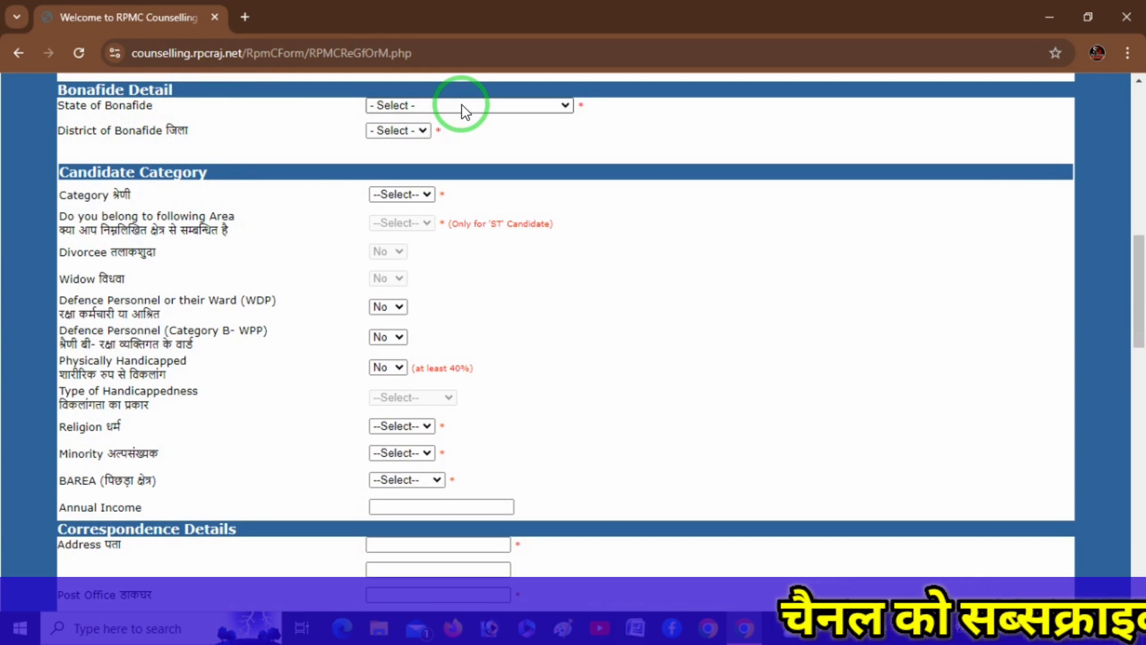
click(461, 105)
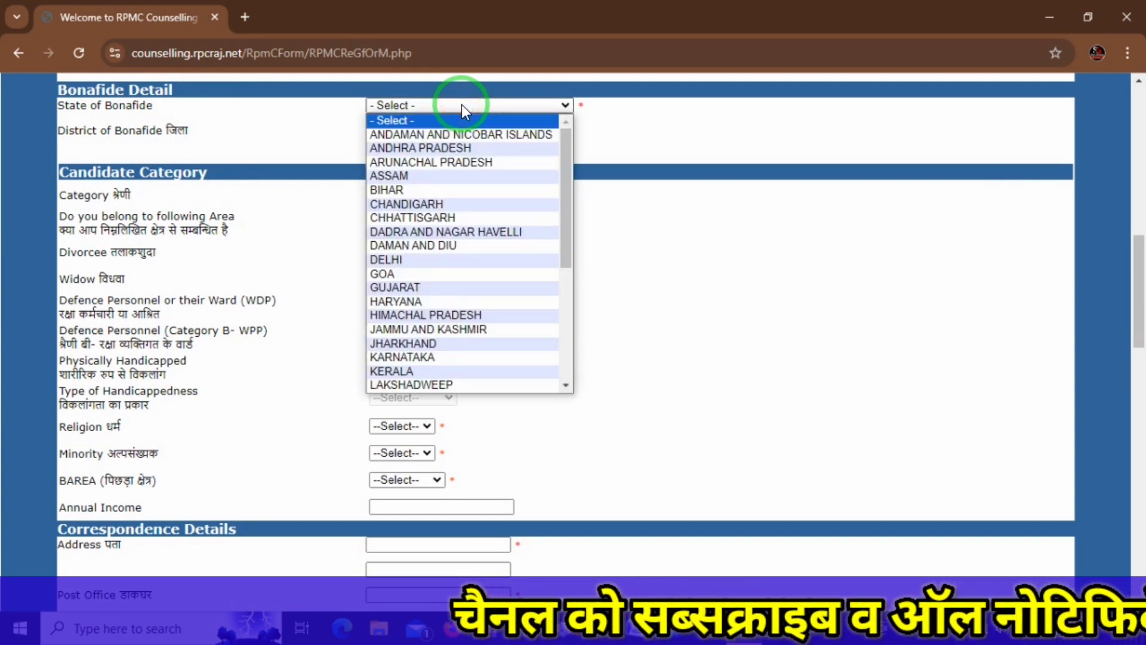
key(r)
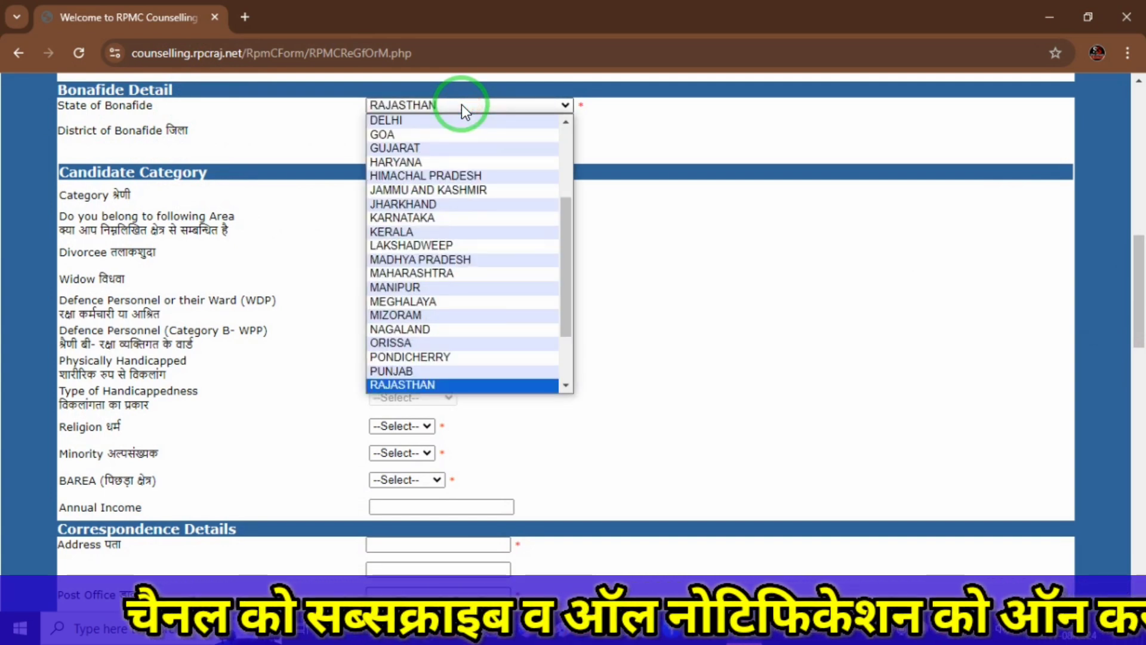
key(m)
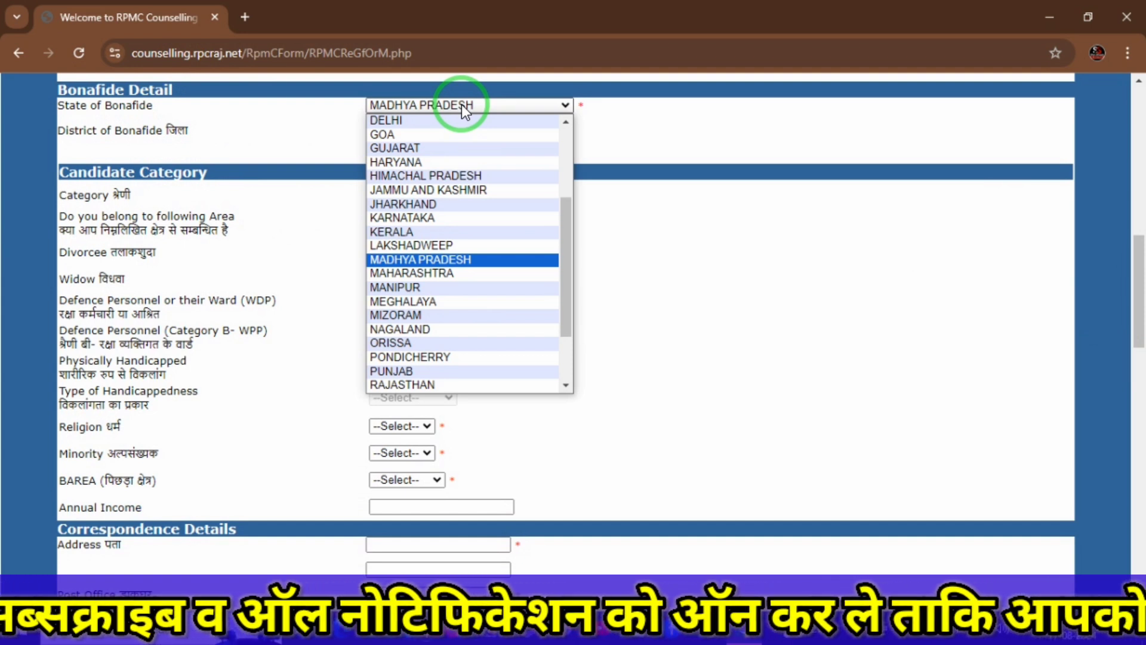
key(Down)
key(Down)
key(Down)
key(Down)
key(Down)
key(Down)
key(Down)
key(Down)
key(Down)
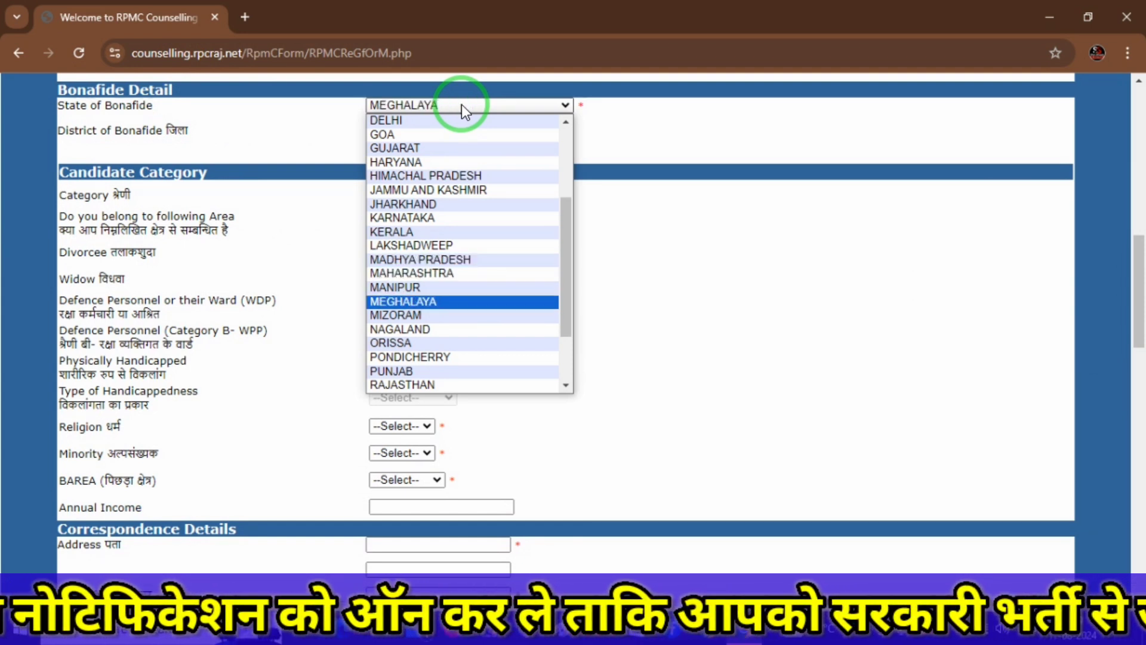
key(Return)
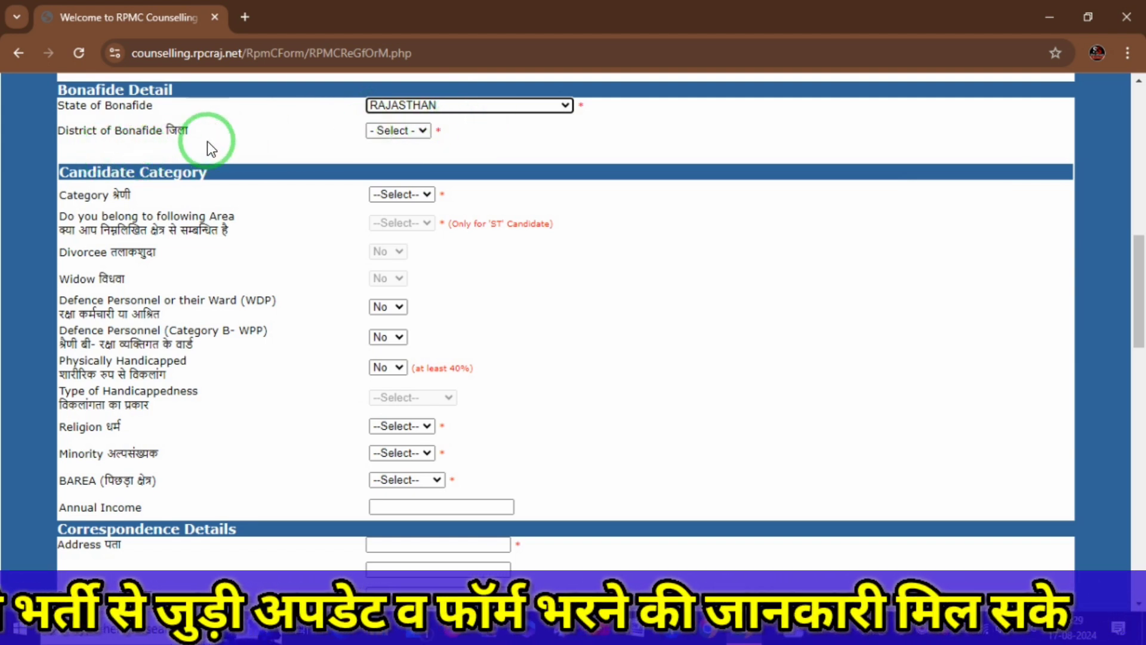
Choose BHILWARA as the district of bonafide.
click(396, 131)
click(406, 130)
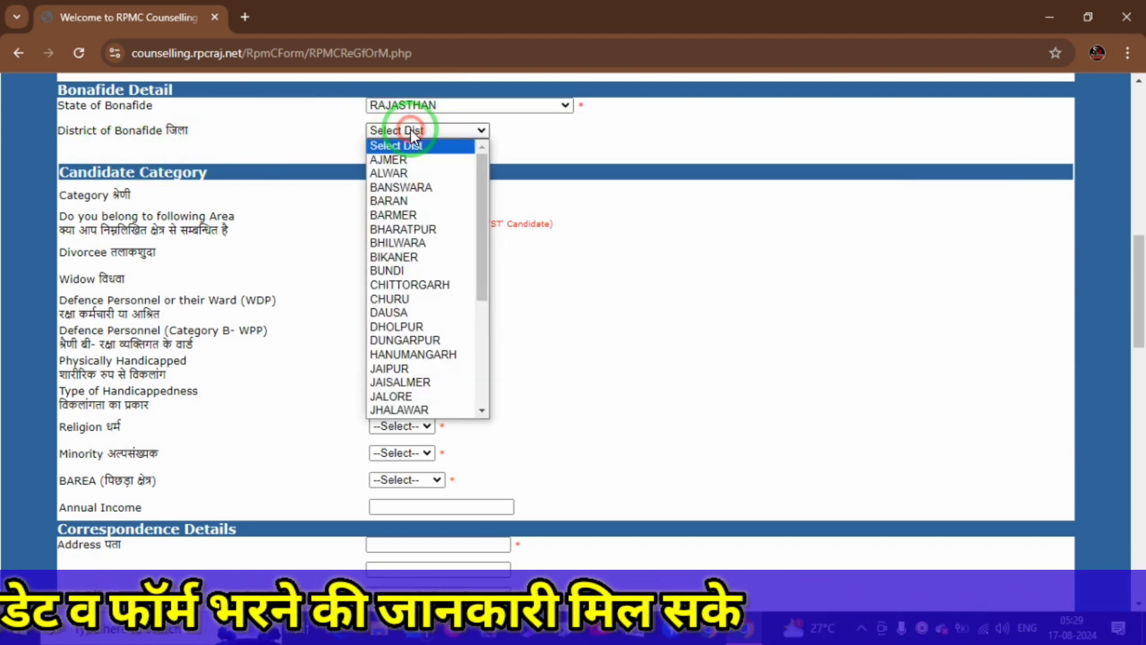
key(s)
key(Down)
key(Down)
key(Down)
key(Down)
key(Down)
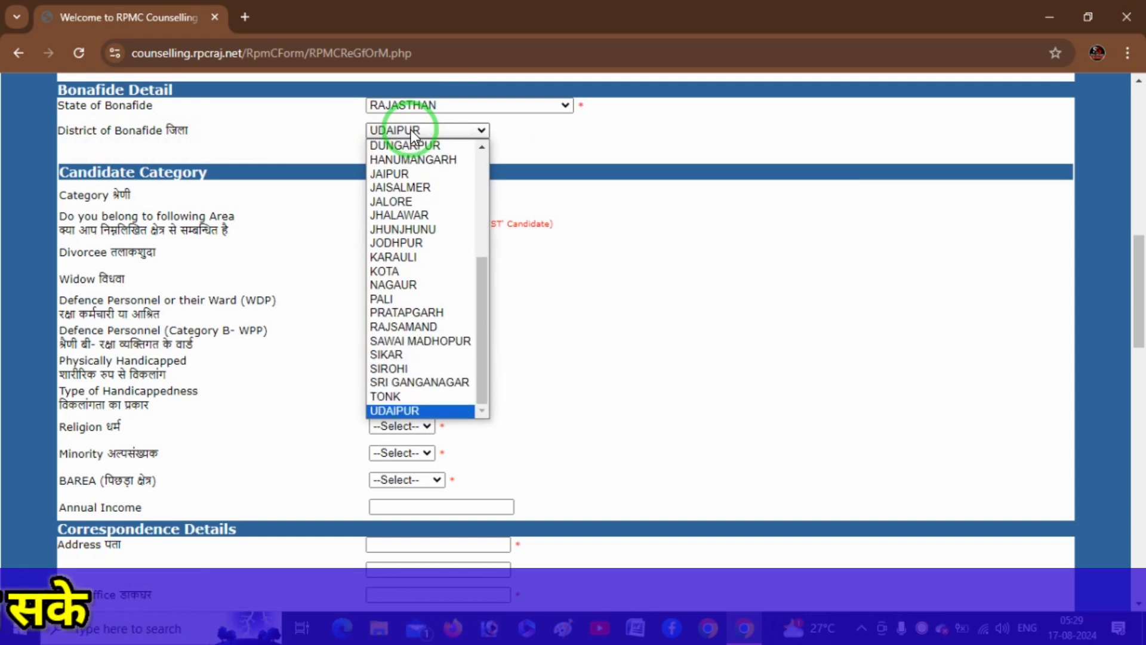
text(bhi)
key(Return)
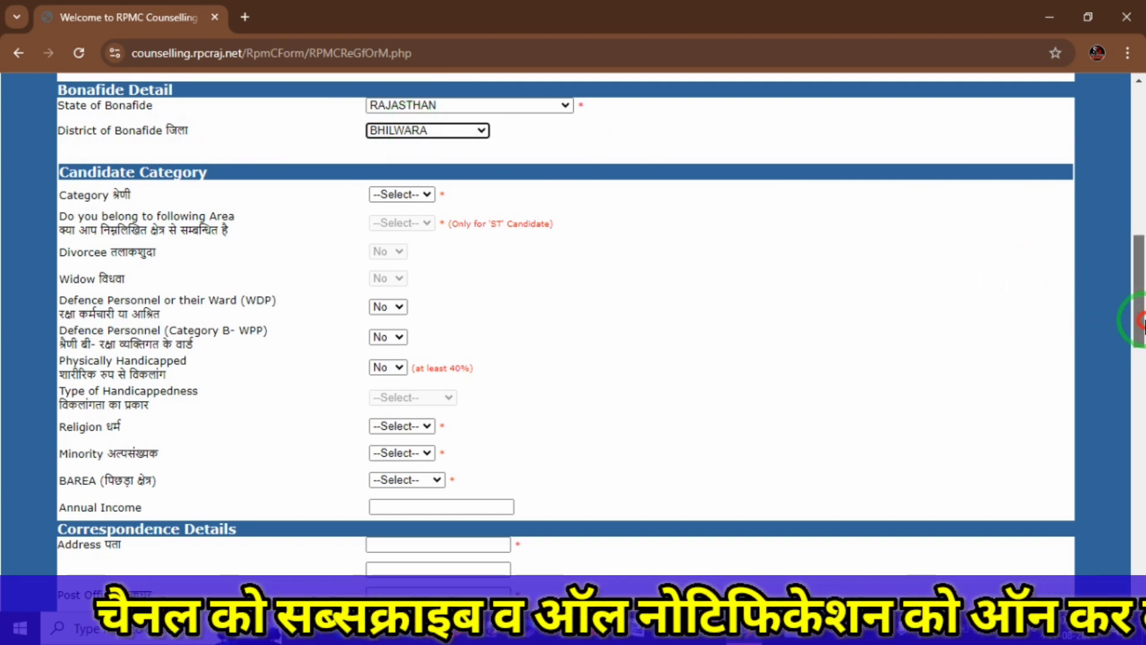
Set the candidate category to SC and check the defence personnel options.
drag(1142, 322, 1142, 337)
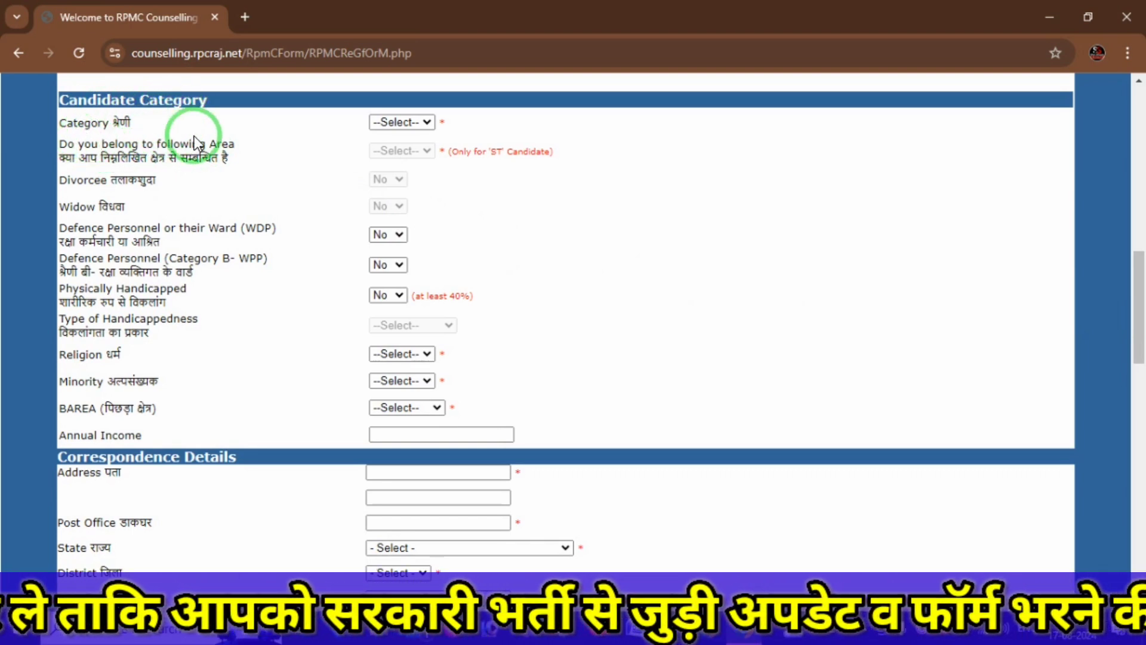
click(419, 123)
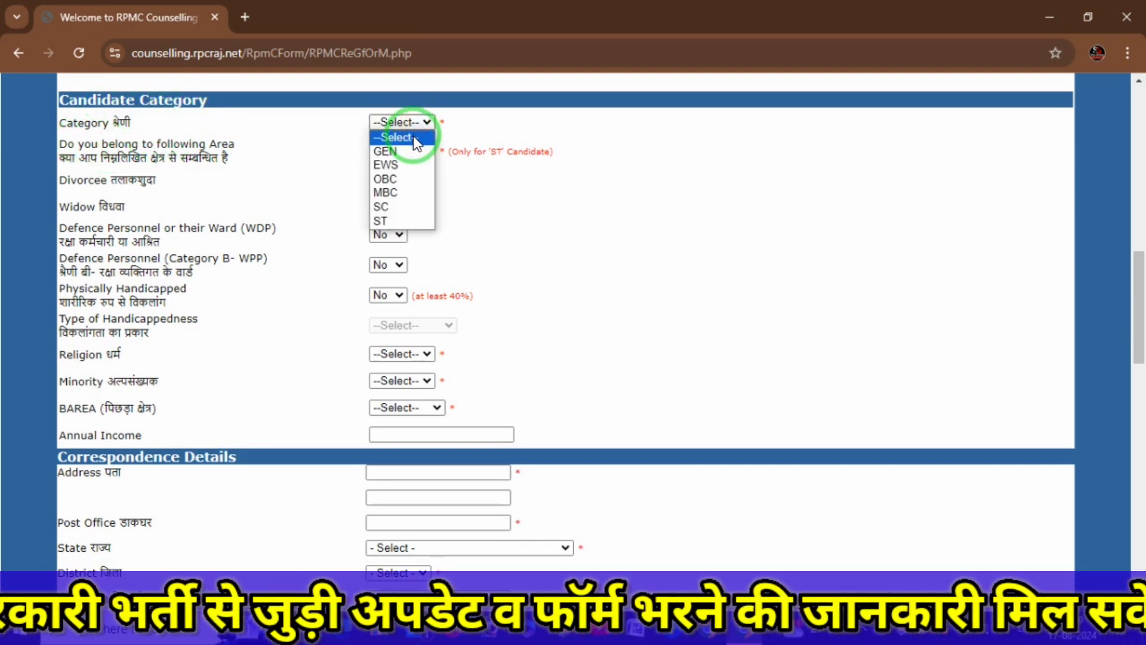
click(386, 209)
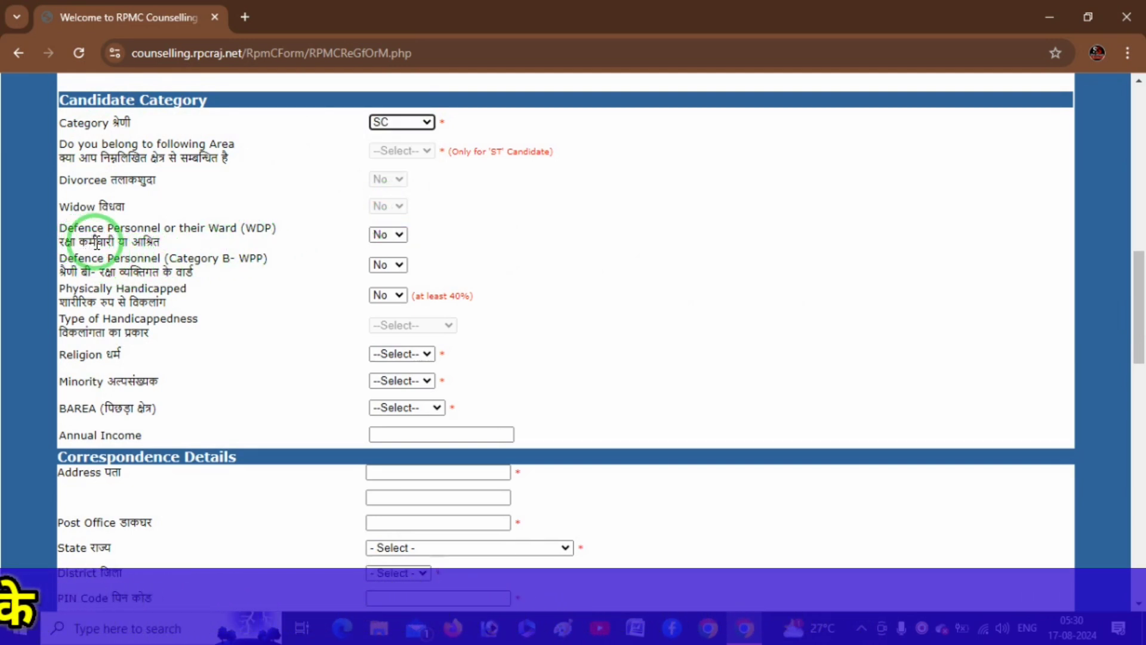
click(394, 238)
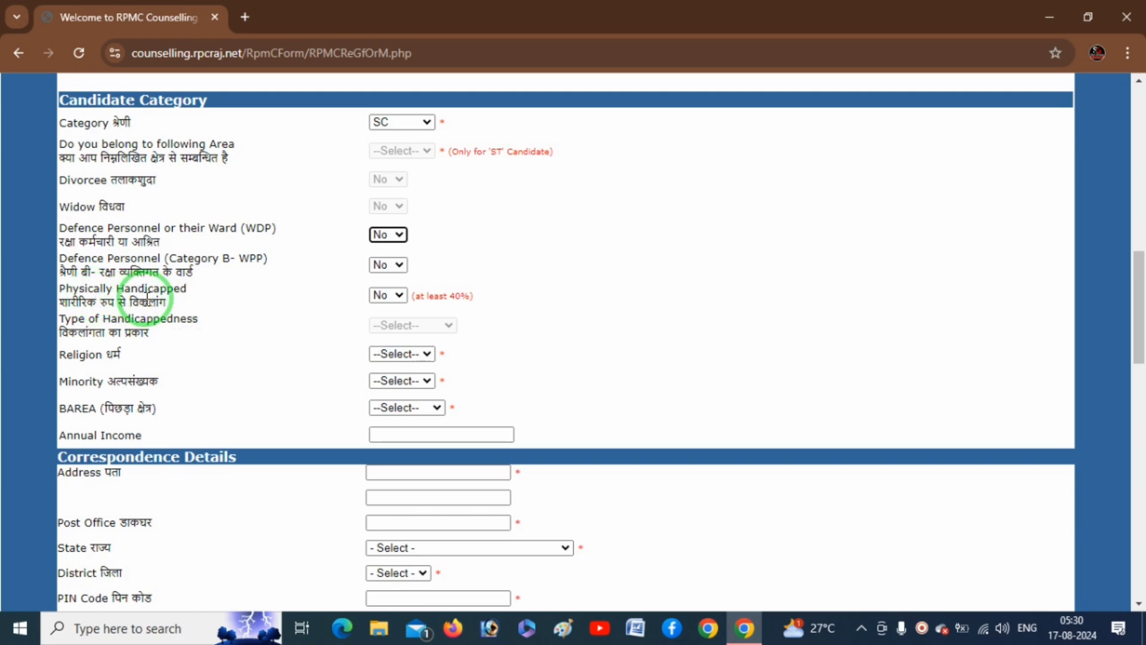
Try Physically Handicapped as Yes, dismiss the handicap-type alert, then set it back to No.
click(389, 296)
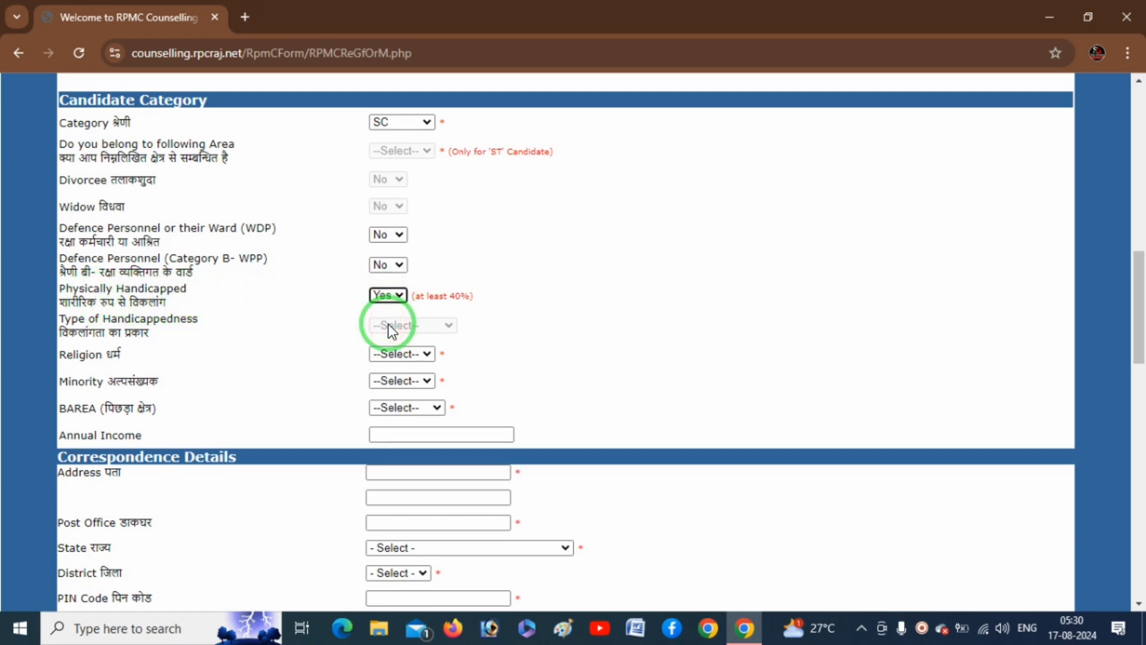
click(517, 321)
click(440, 326)
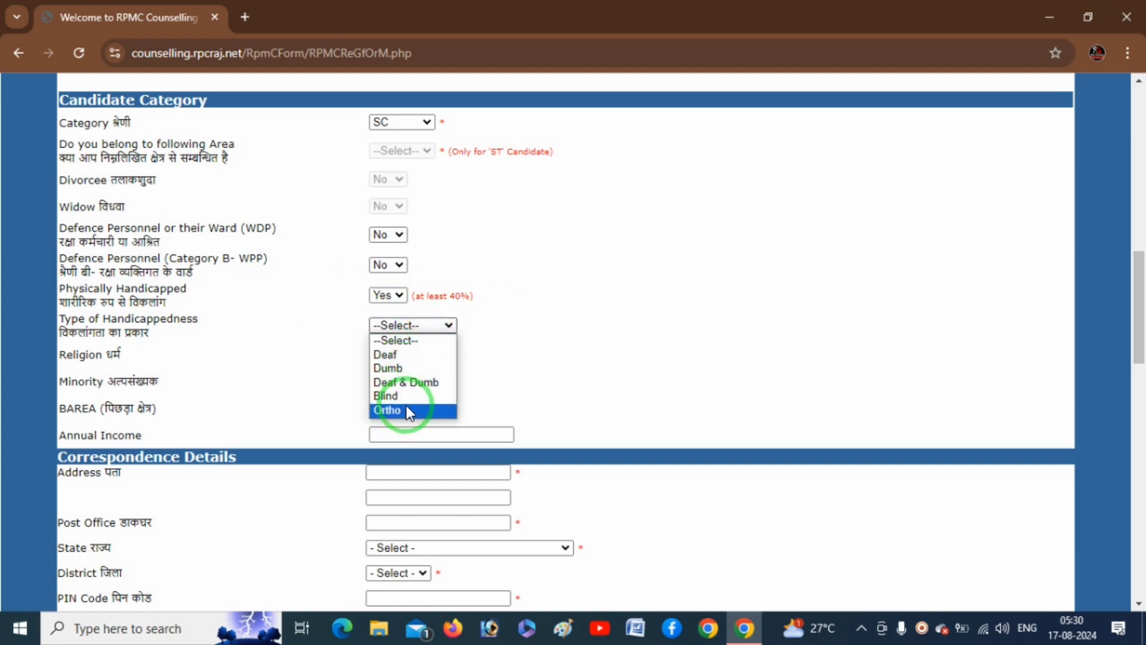
click(561, 320)
click(722, 156)
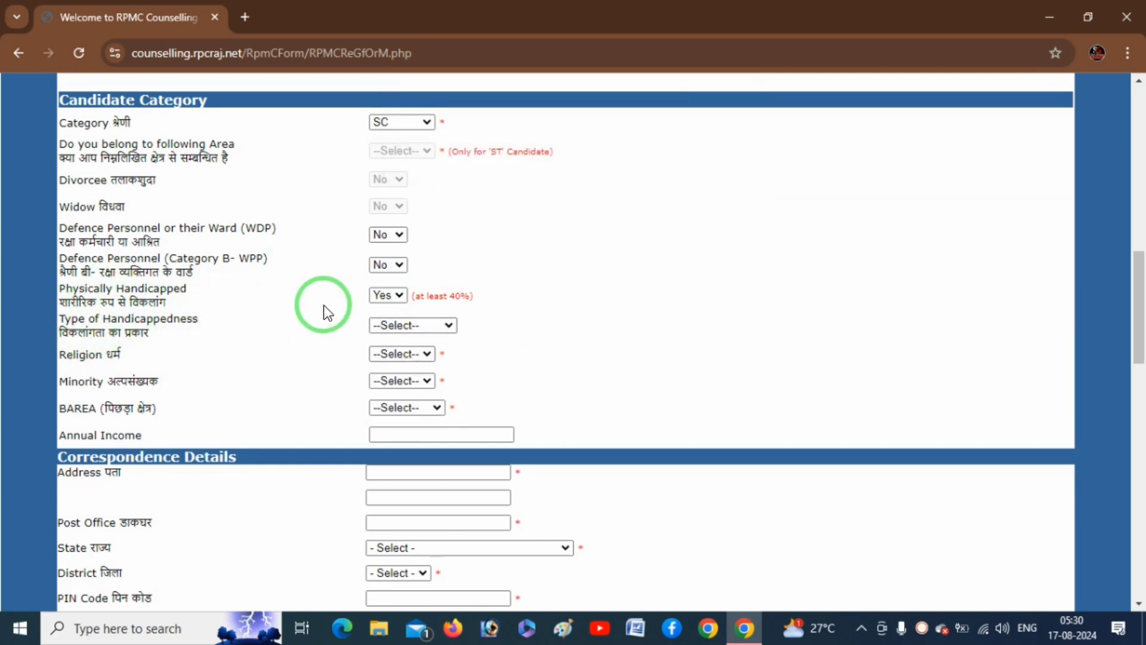
click(388, 295)
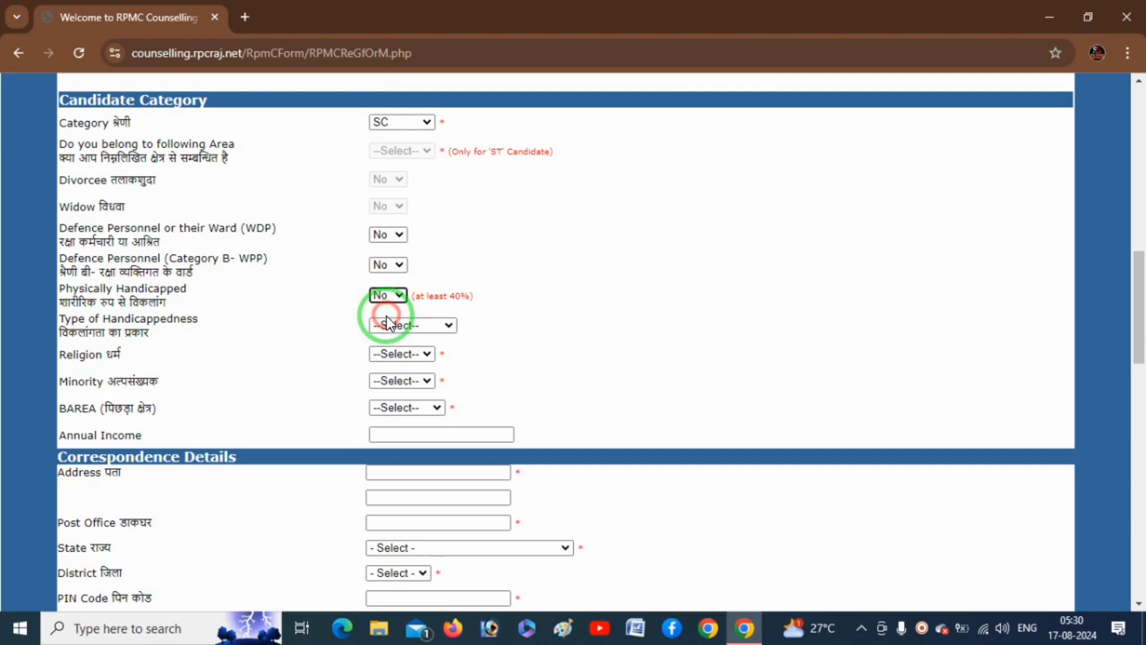
click(507, 314)
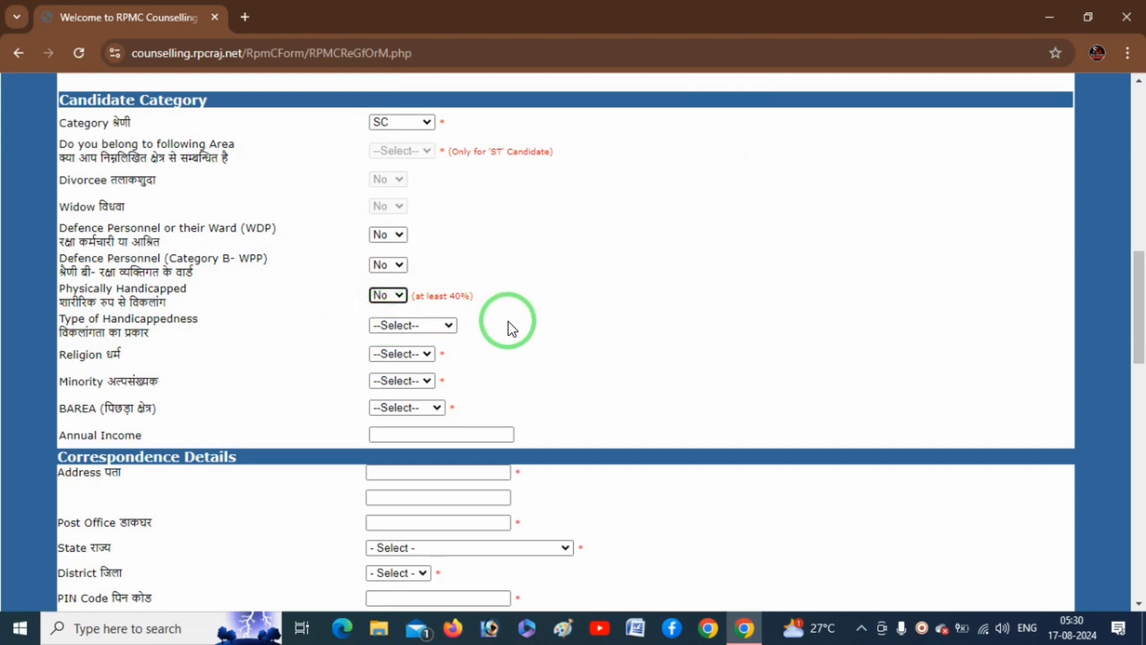
click(134, 337)
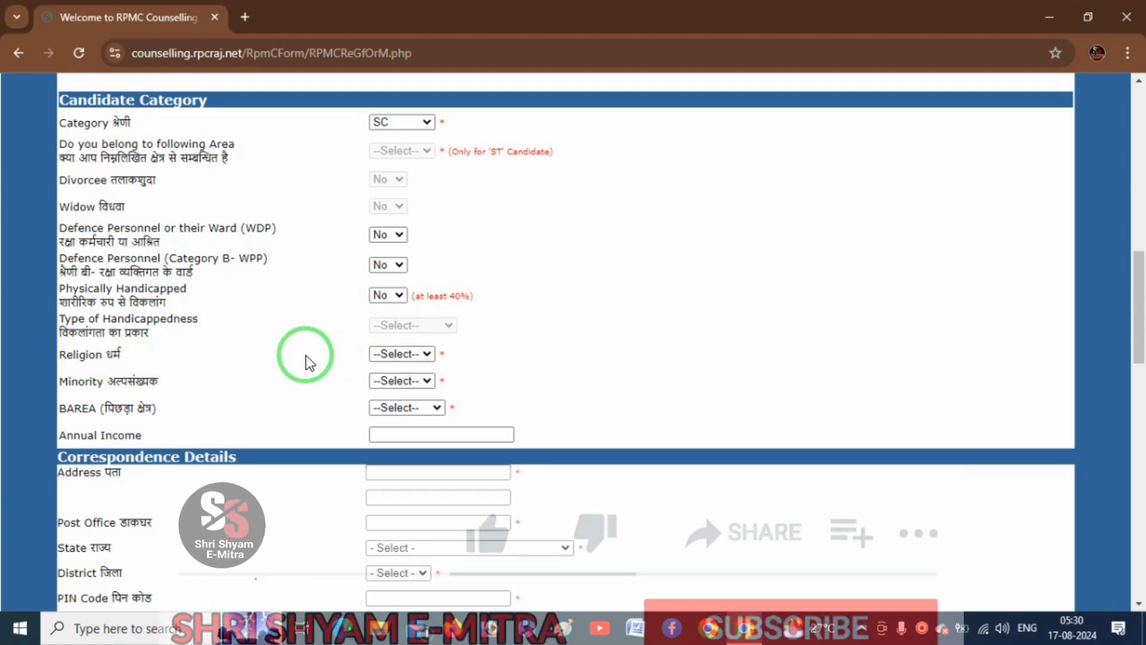
Set religion to Hindu and both Minority and BAREA to NONE.
click(417, 354)
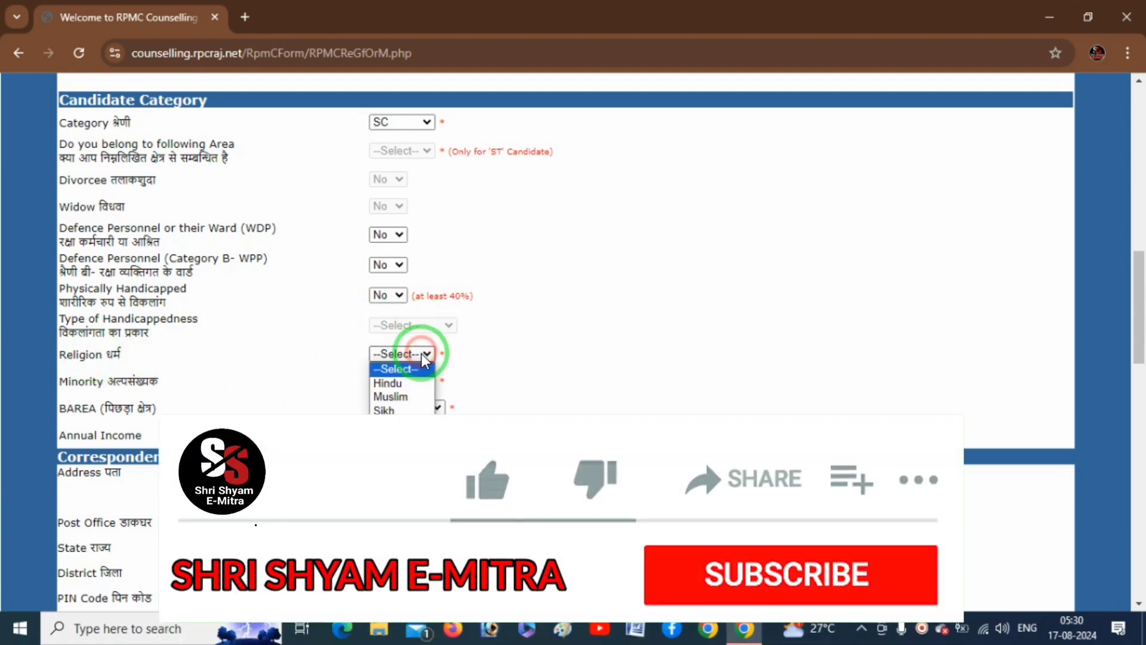
click(403, 384)
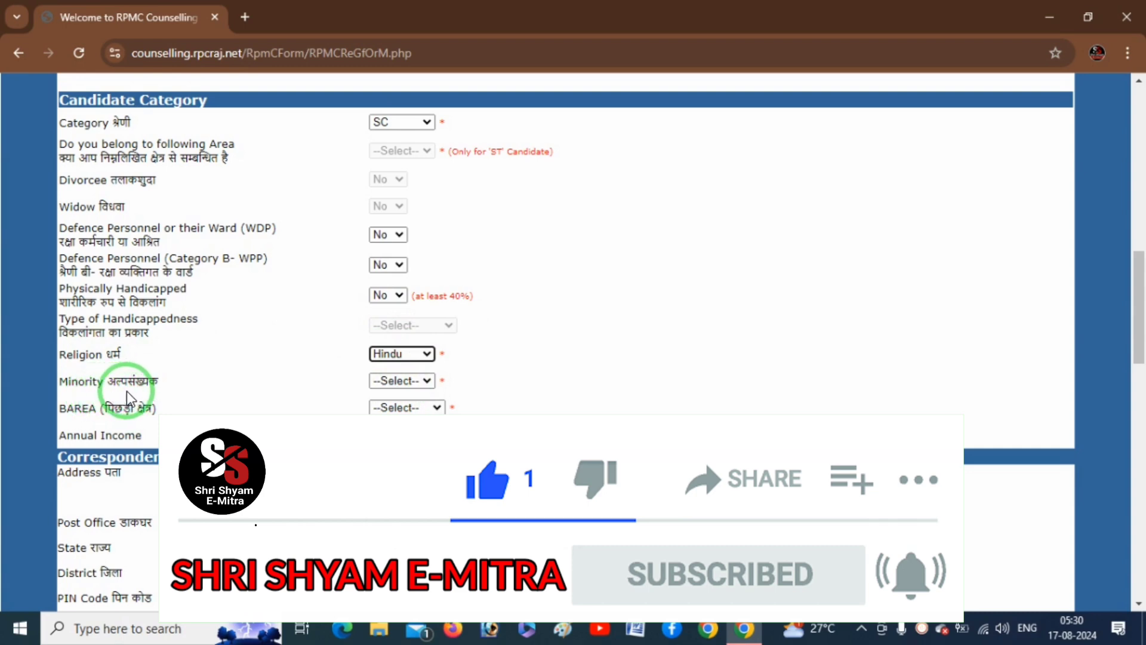
click(427, 381)
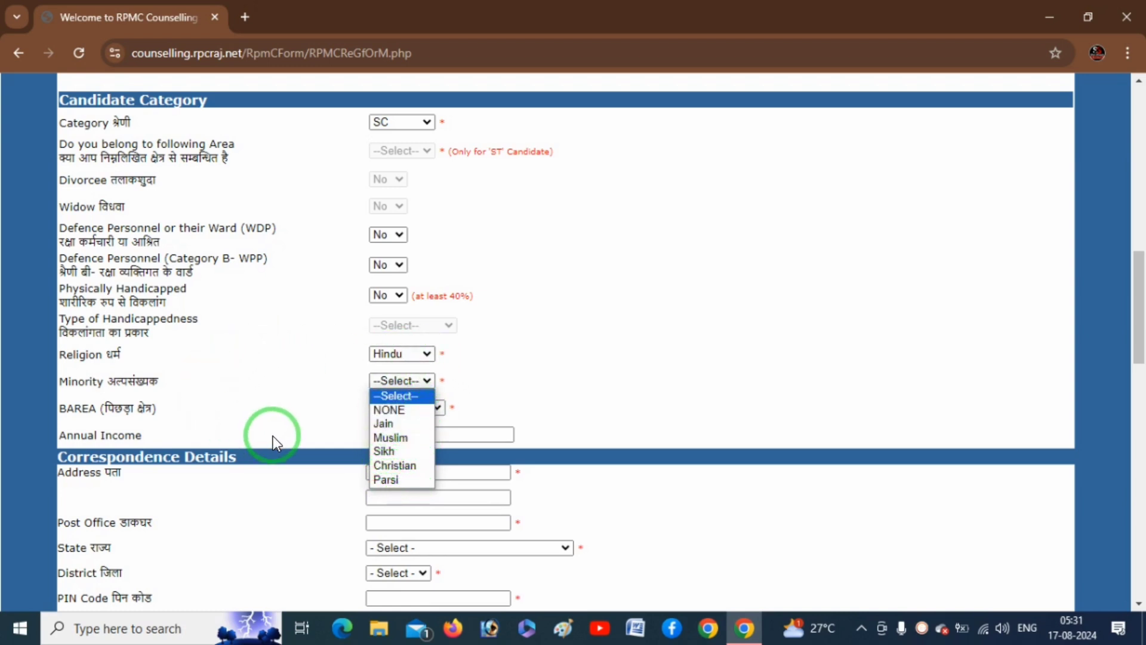
click(396, 410)
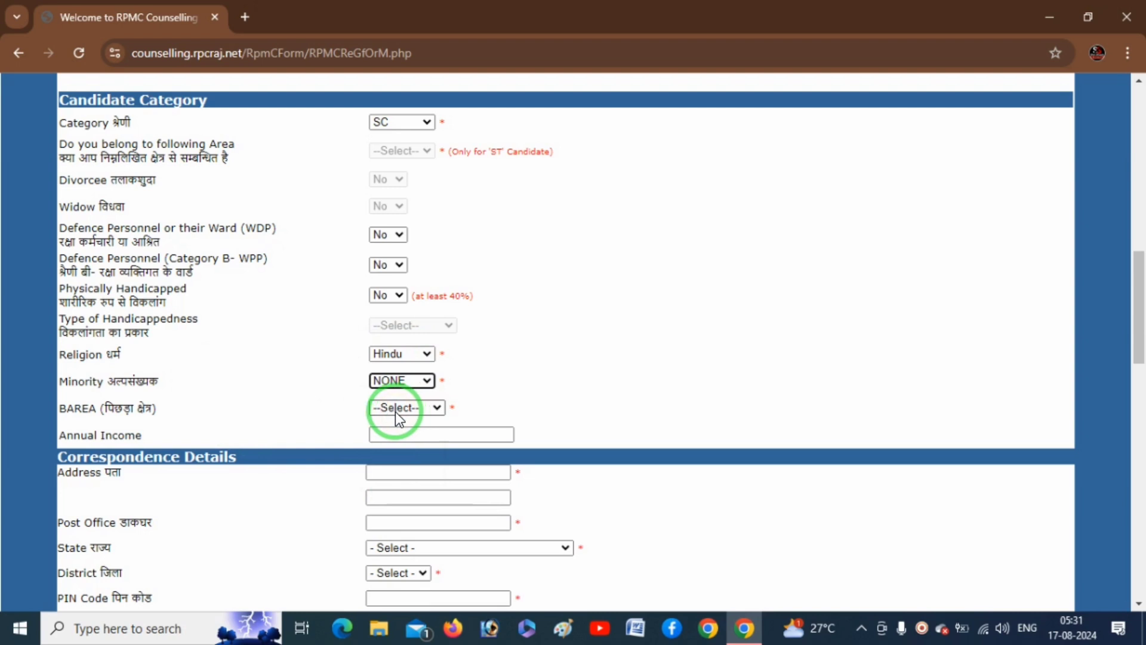
click(427, 409)
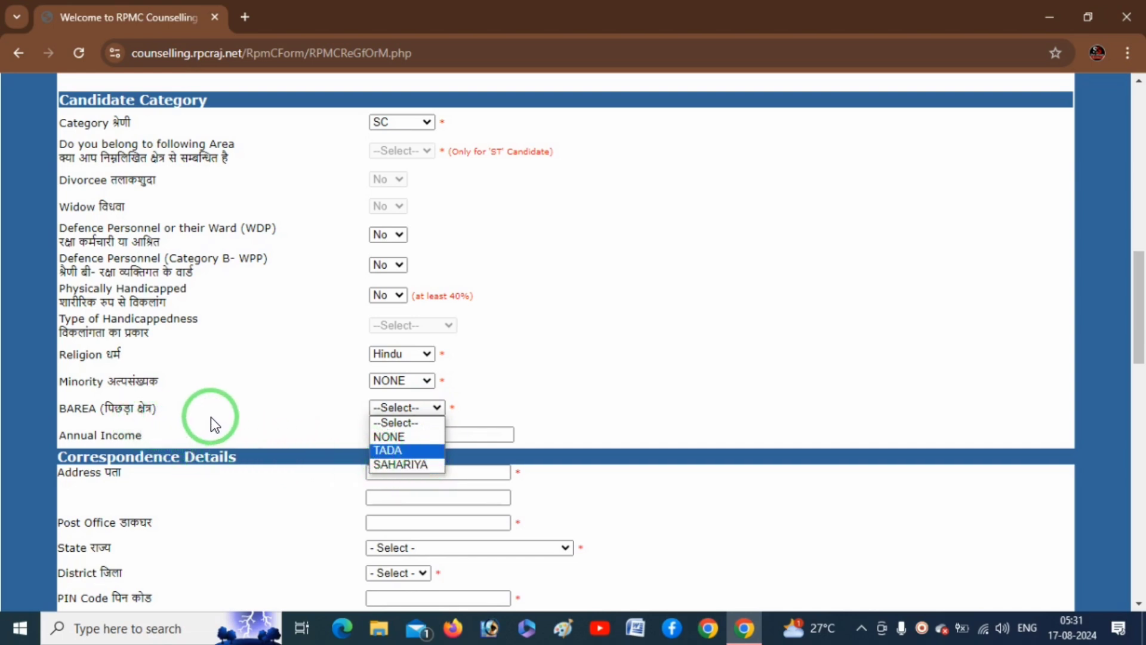
click(401, 438)
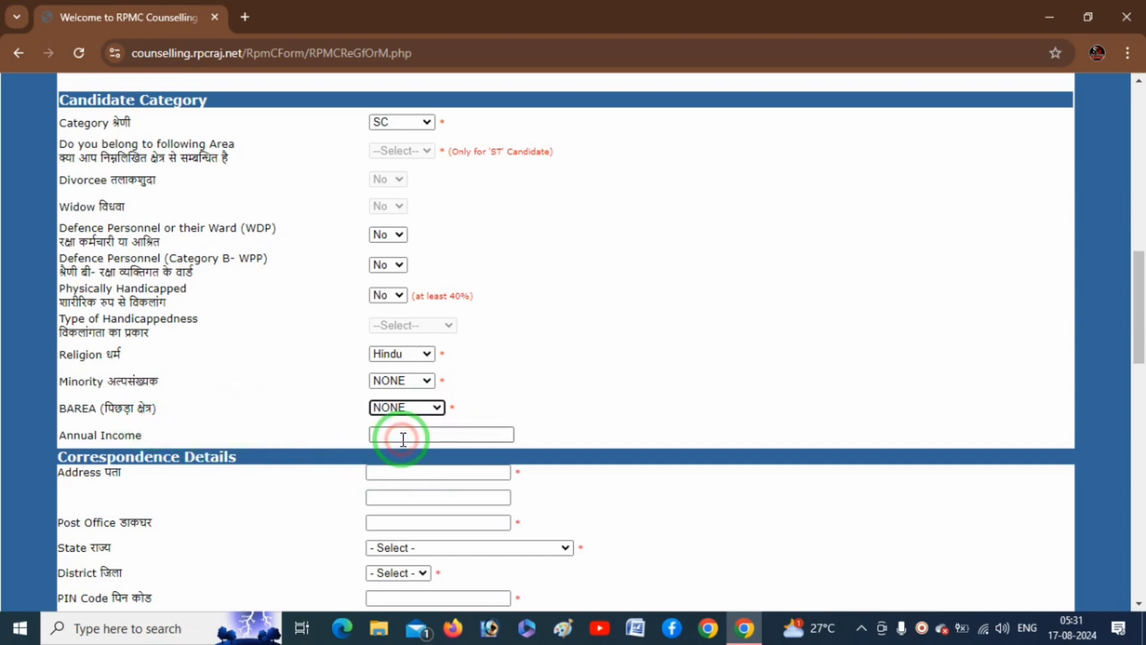
Enter 60000 as the annual income.
click(412, 440)
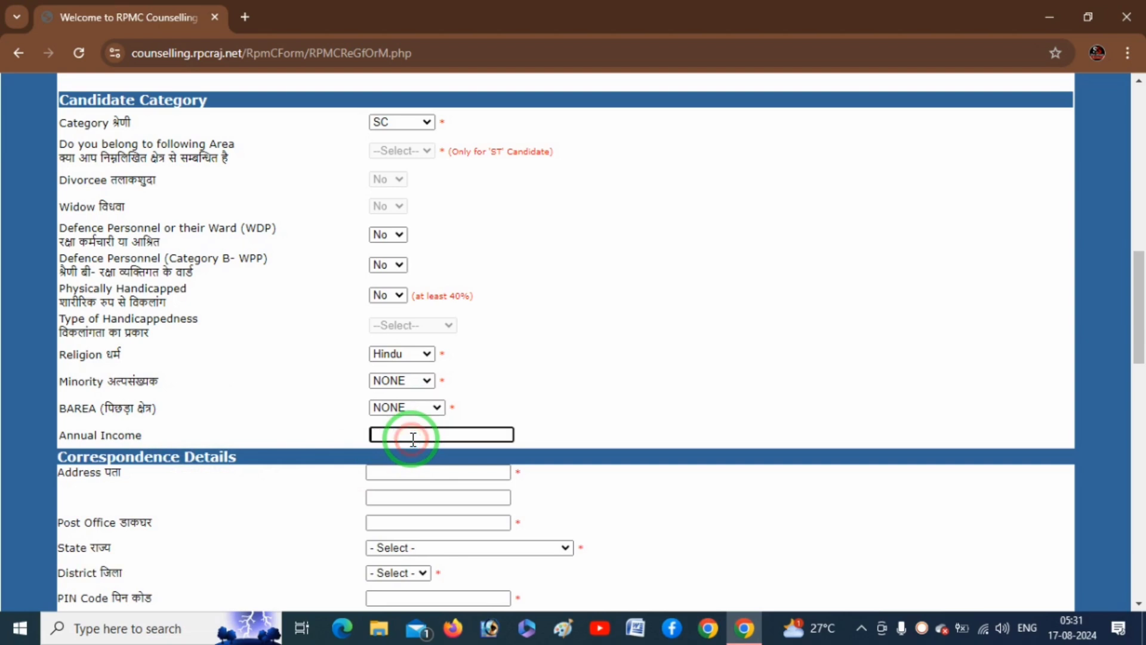
text(60000)
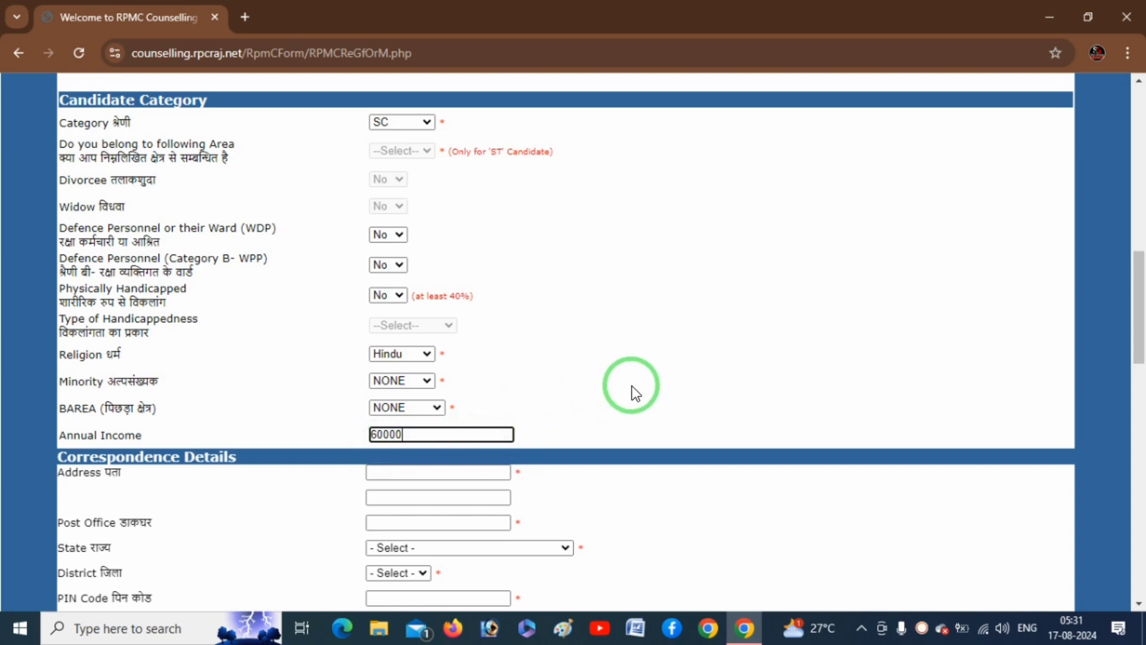
drag(1139, 331, 1142, 405)
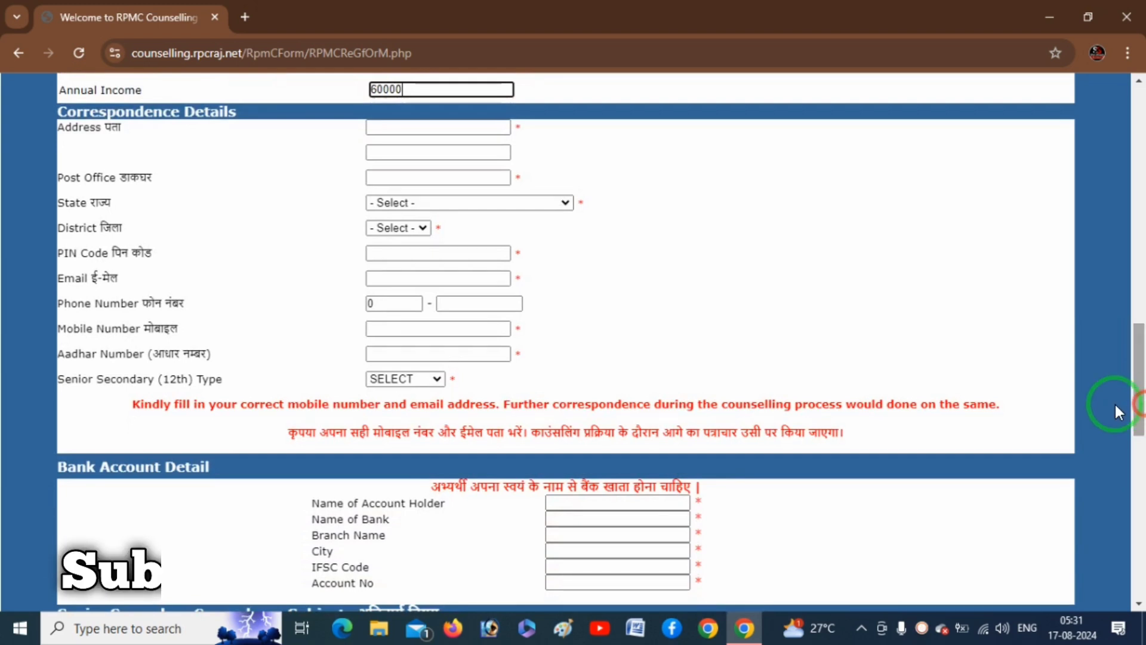
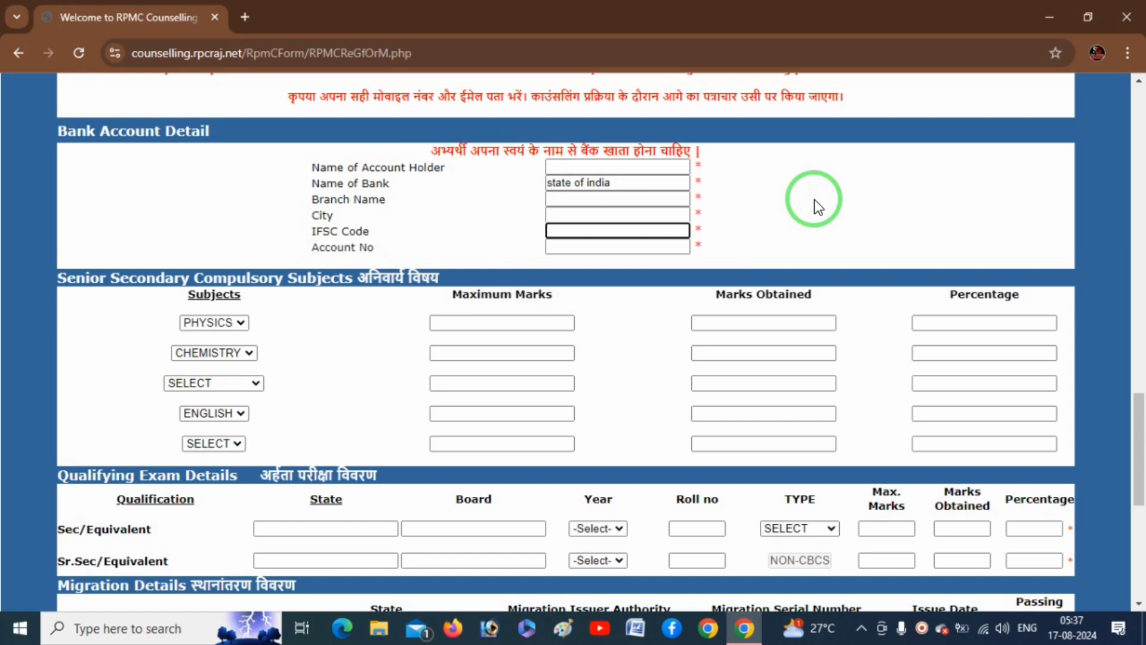
scroll(815, 200, down, 3)
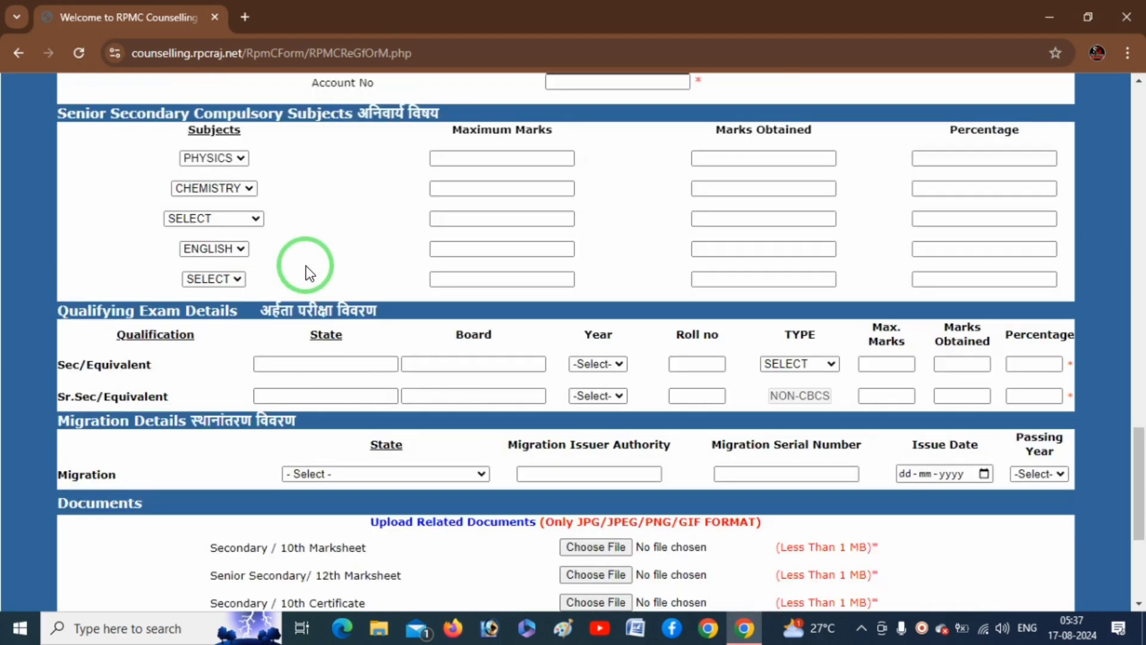
key(ctrl+2)
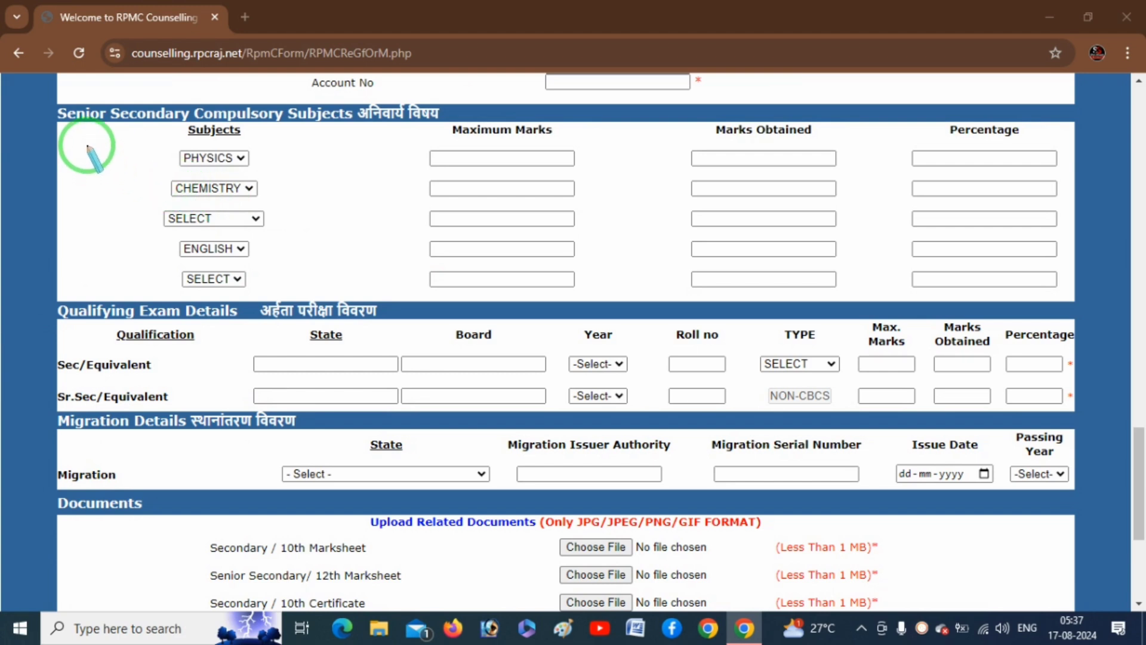
mouse_move(90, 133)
mouse_down()
mouse_move(154, 122)
mouse_move(145, 288)
mouse_move(206, 290)
mouse_up()
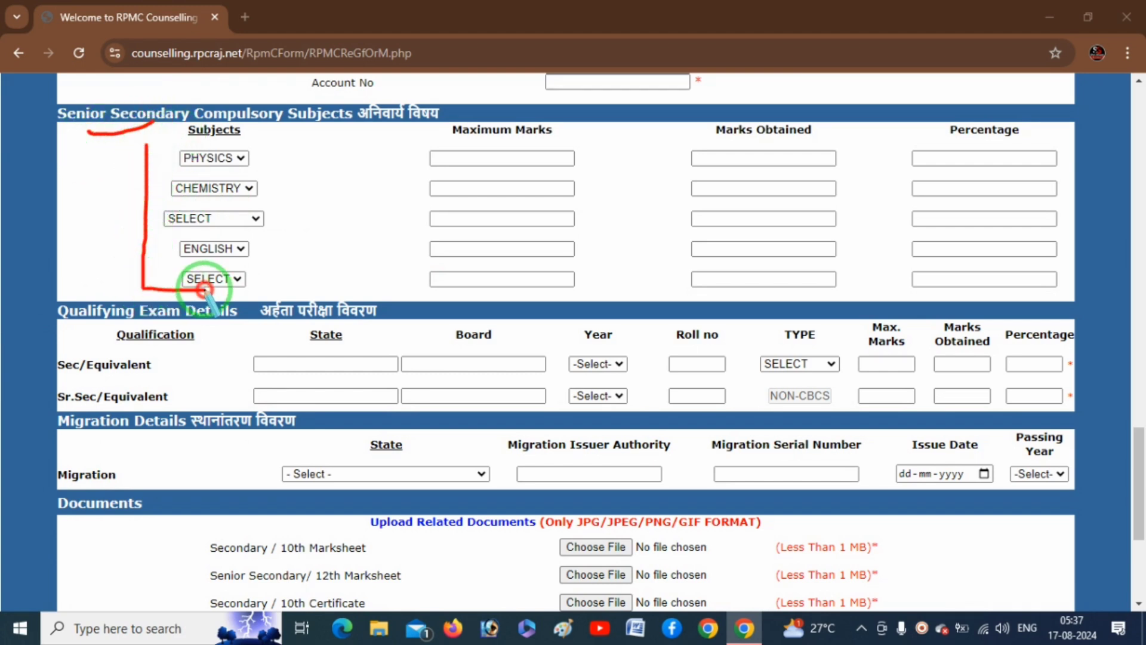
right_click(319, 252)
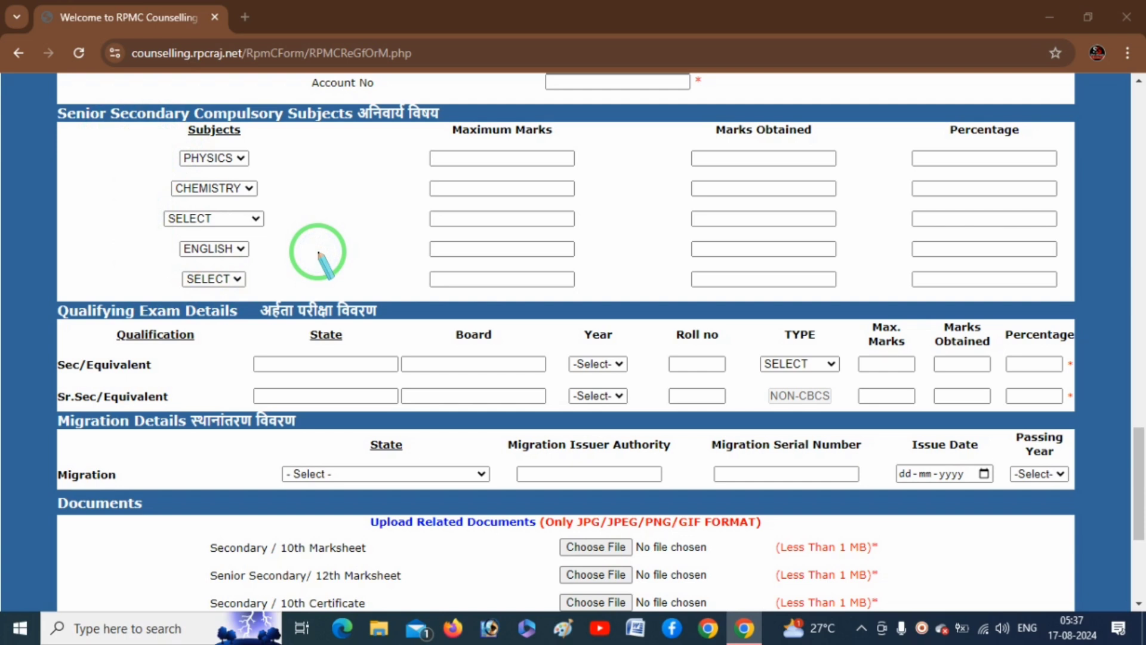
key(Escape)
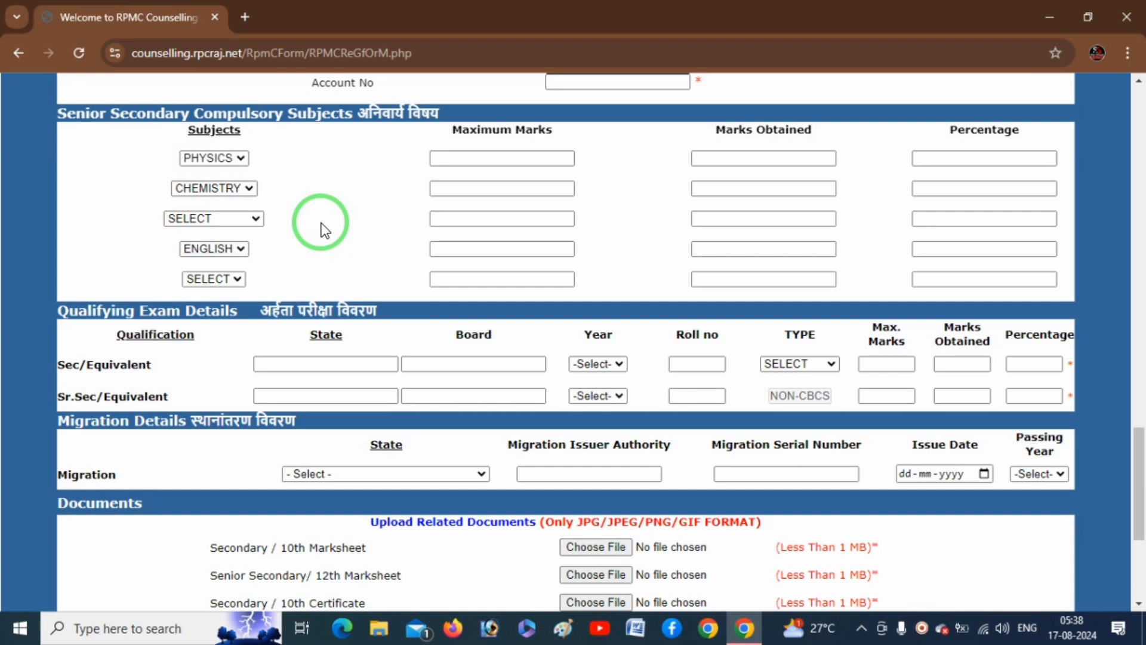
Keep PHYSICS and enter 80 of 100, then enter Chemistry as 75 of 100.
click(238, 156)
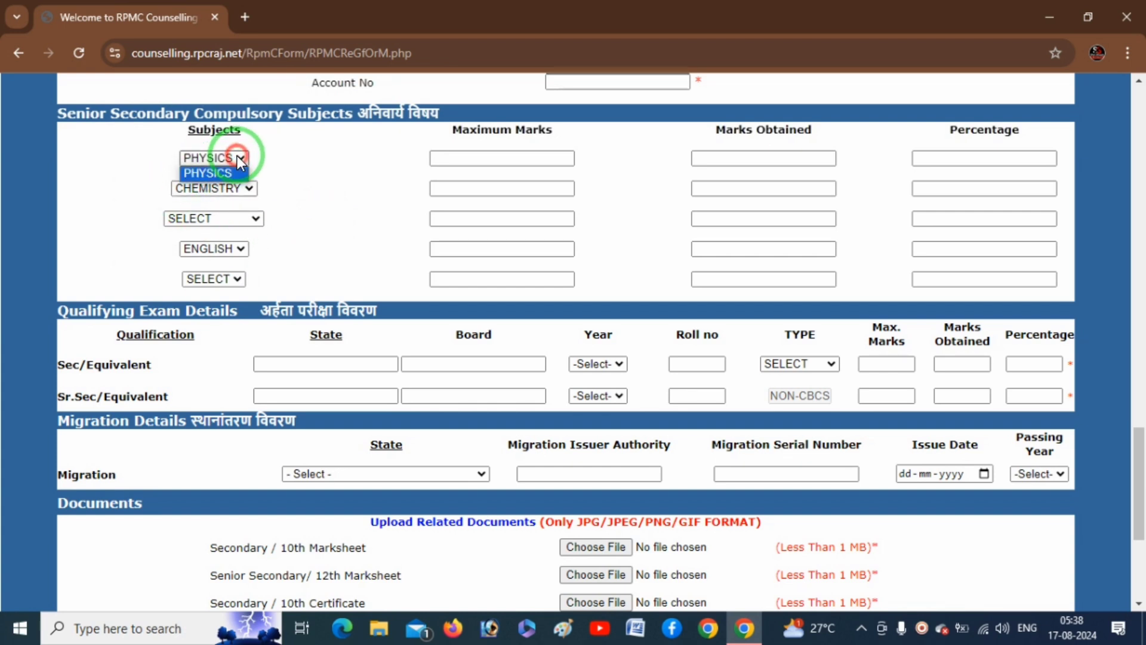
click(238, 157)
click(500, 158)
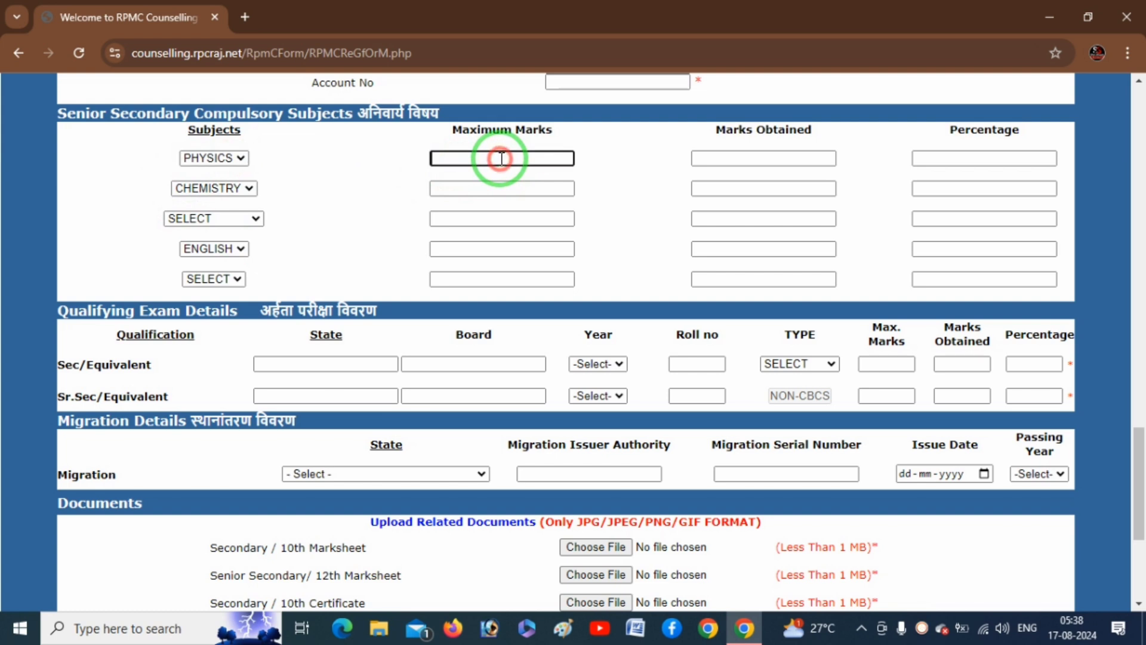
text(100)
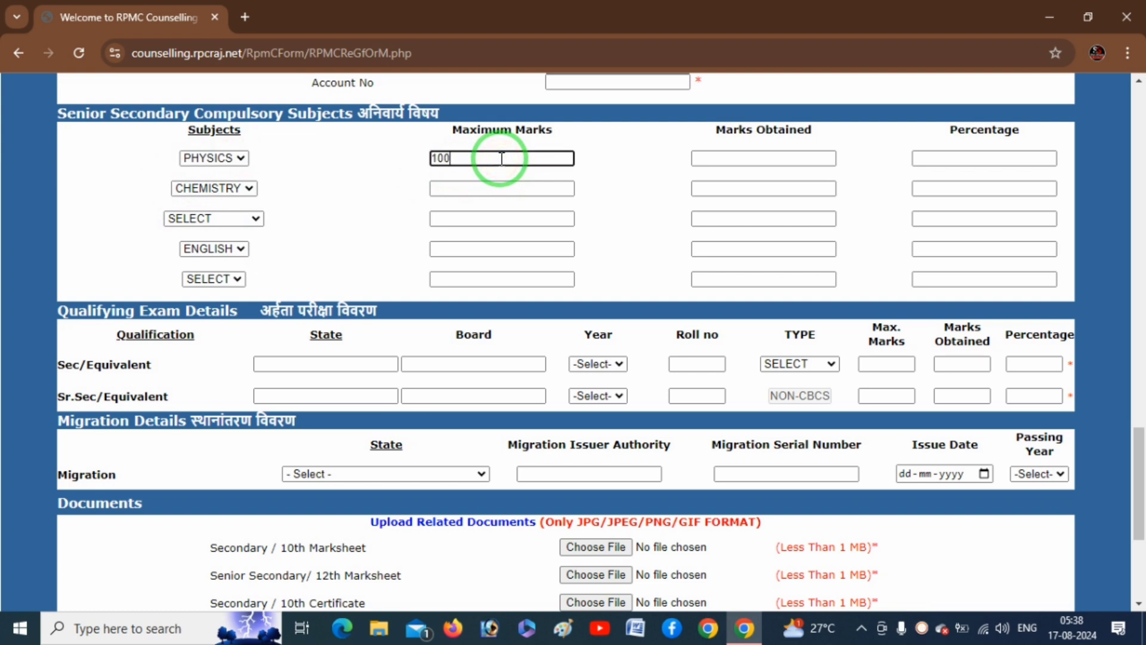
click(767, 155)
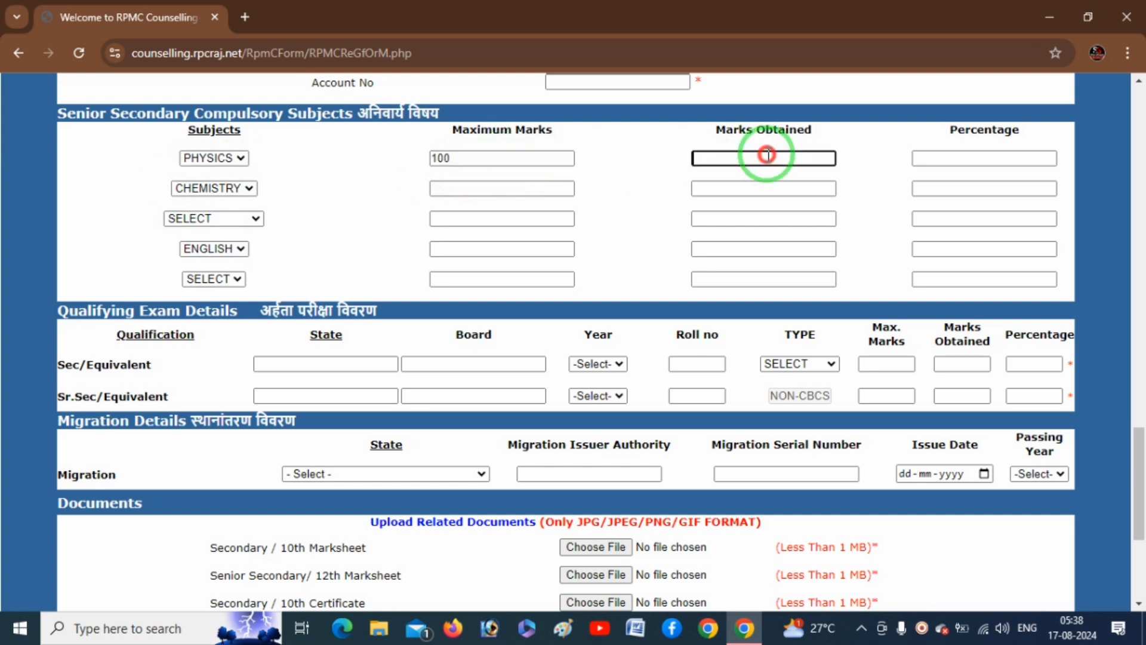
text(80)
key(Tab)
click(489, 189)
text(100)
key(Tab)
text(75)
key(Tab)
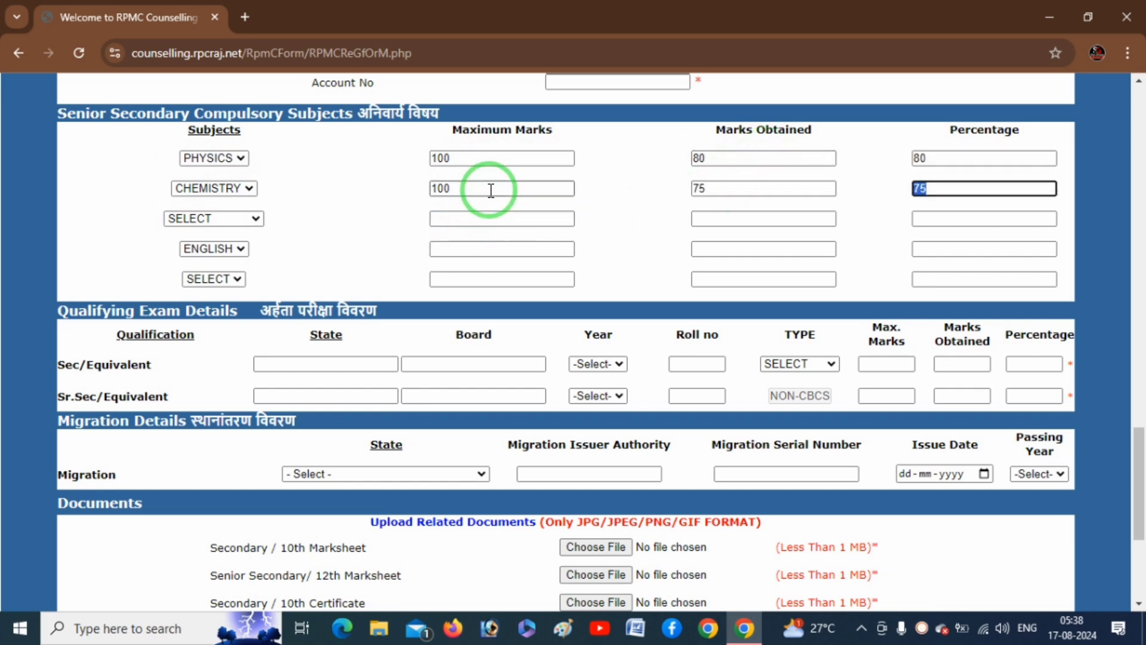
Choose MATHEMATICS as the third subject with 70 marks out of 100.
click(238, 219)
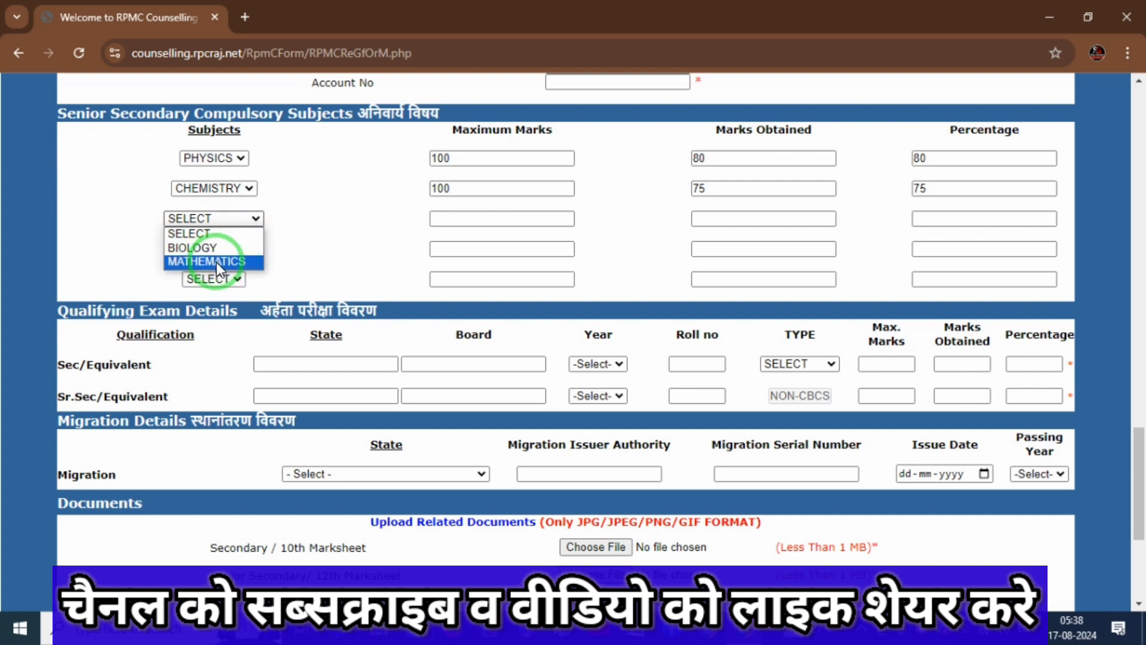
click(219, 263)
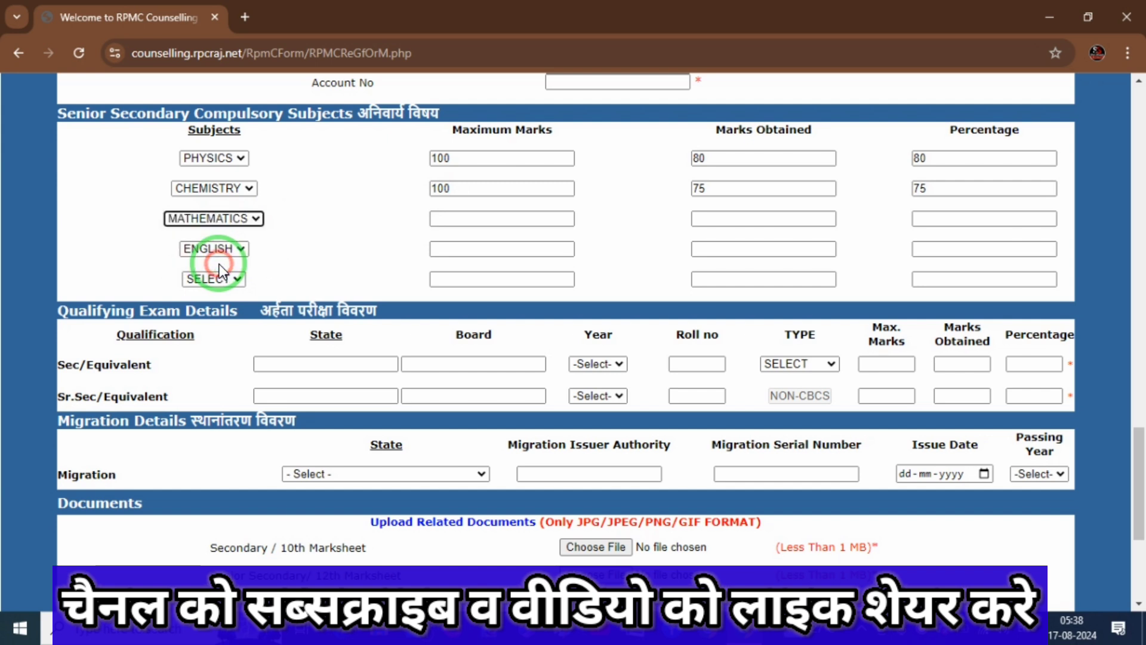
click(469, 222)
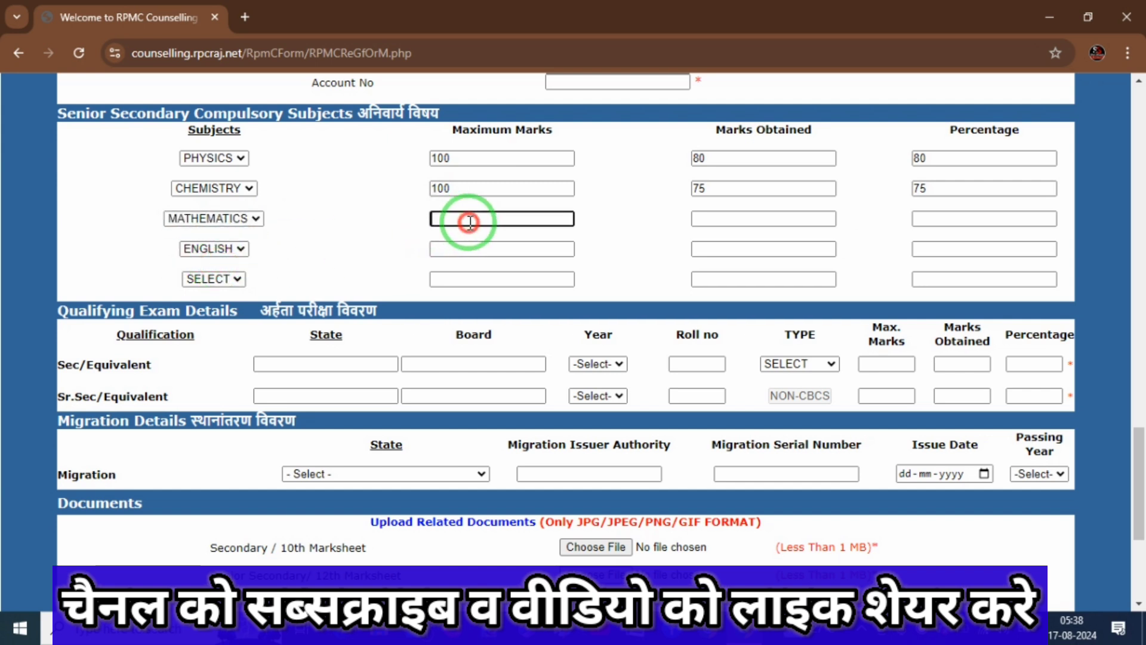
text(100)
key(Tab)
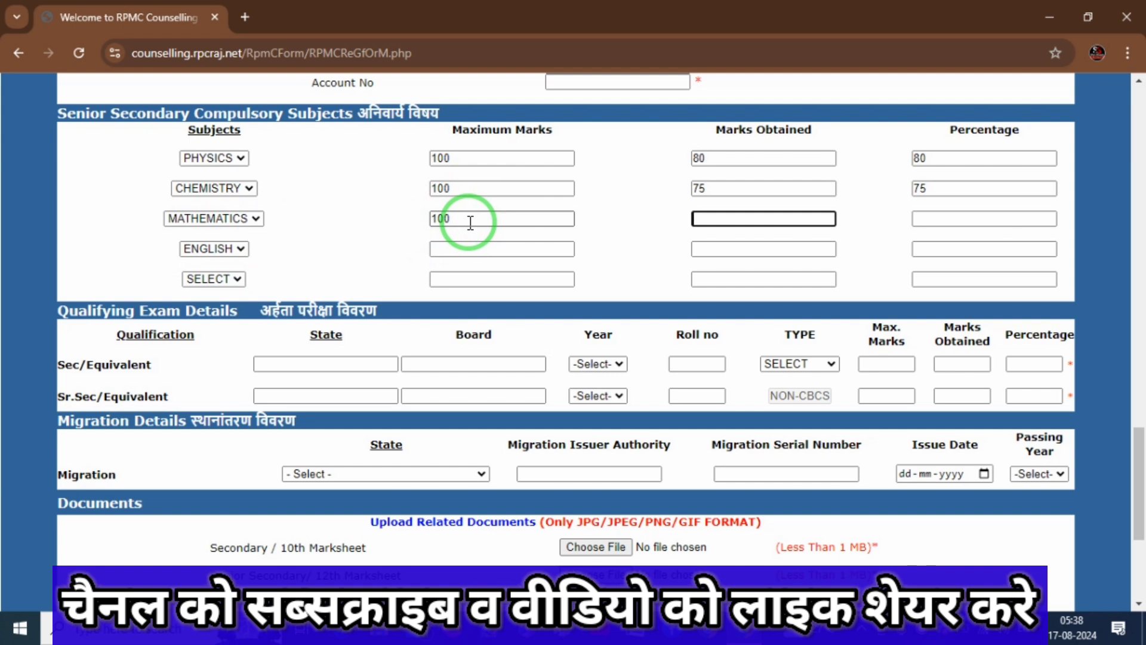
text(70)
key(Tab)
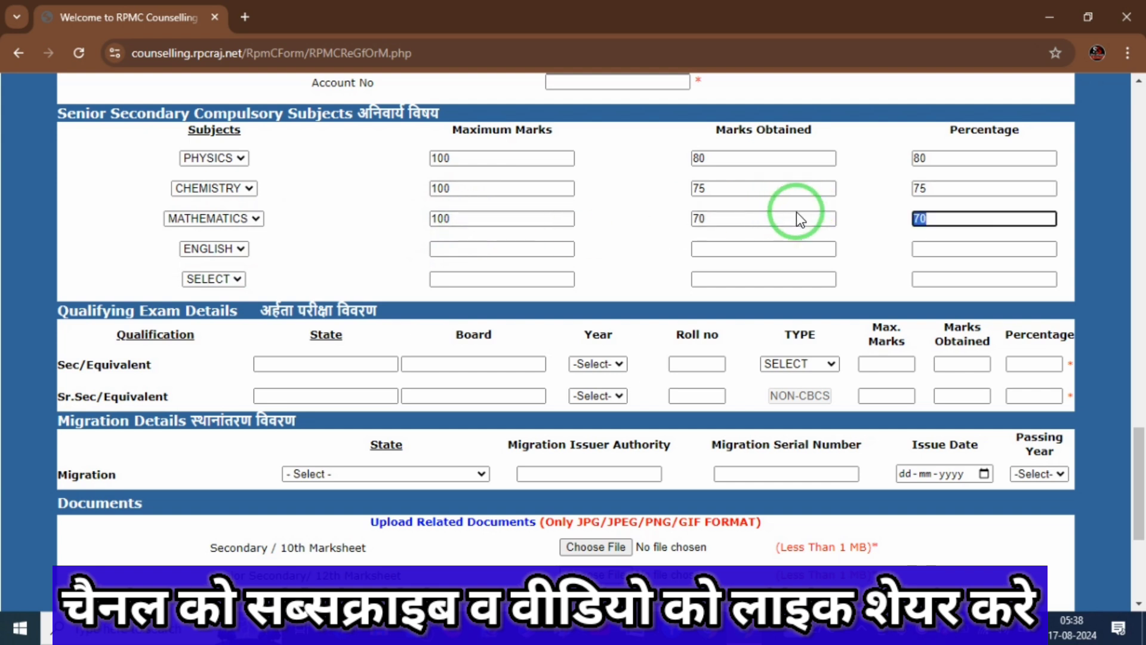
Keep ENGLISH as the fourth subject with 75 marks out of 100.
click(238, 253)
click(238, 252)
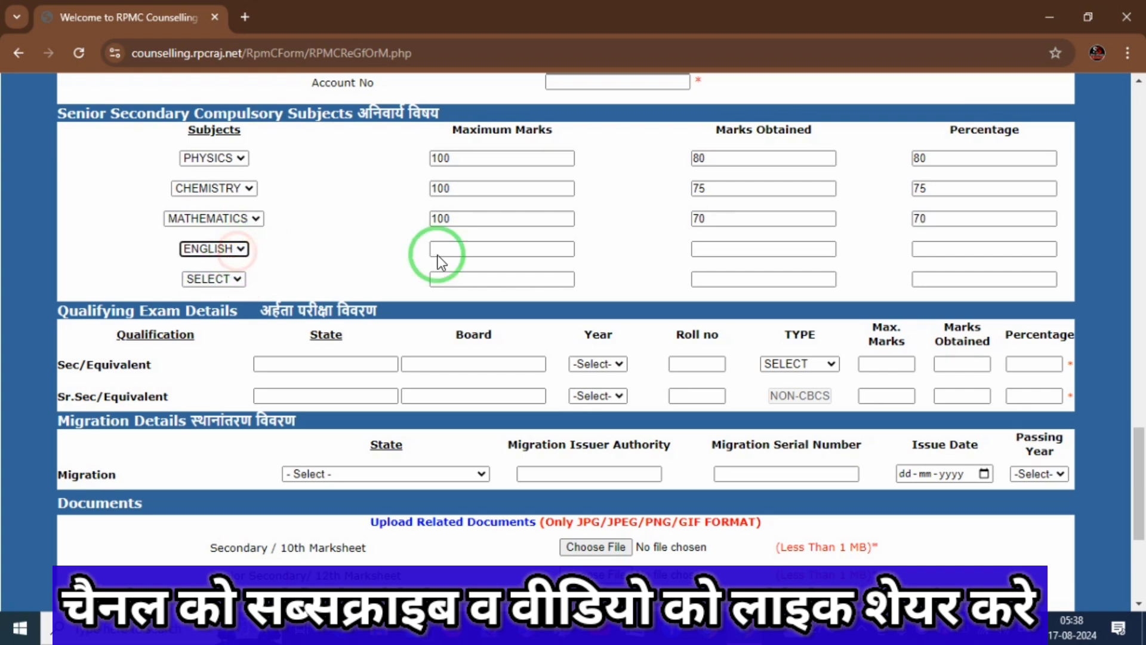
click(512, 251)
text(100)
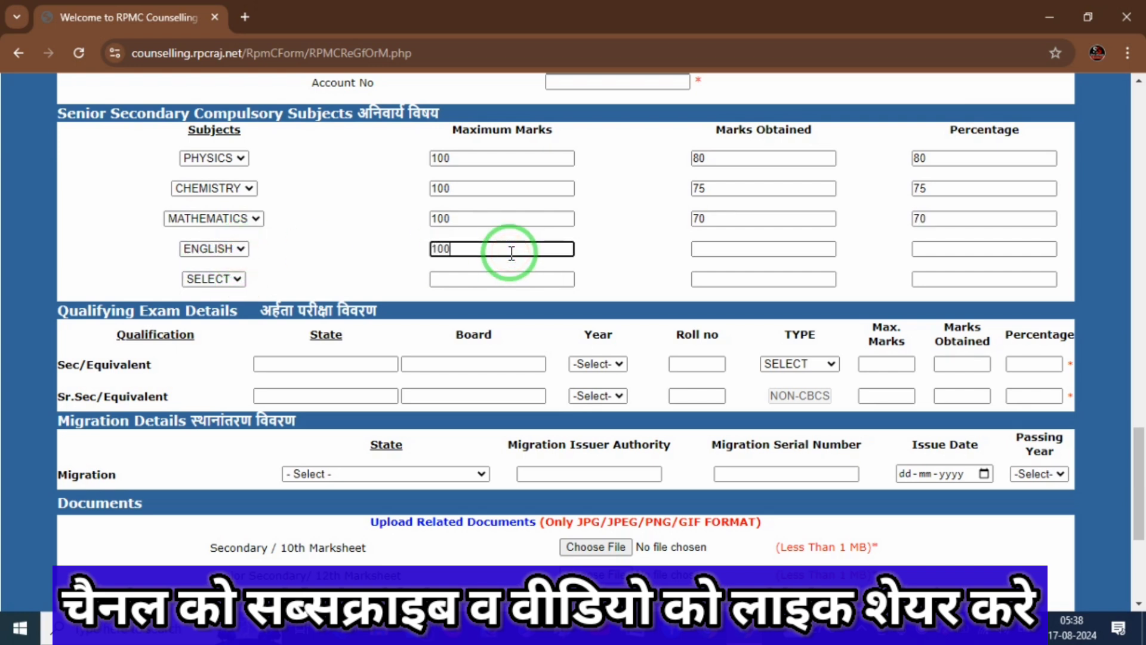
key(Tab)
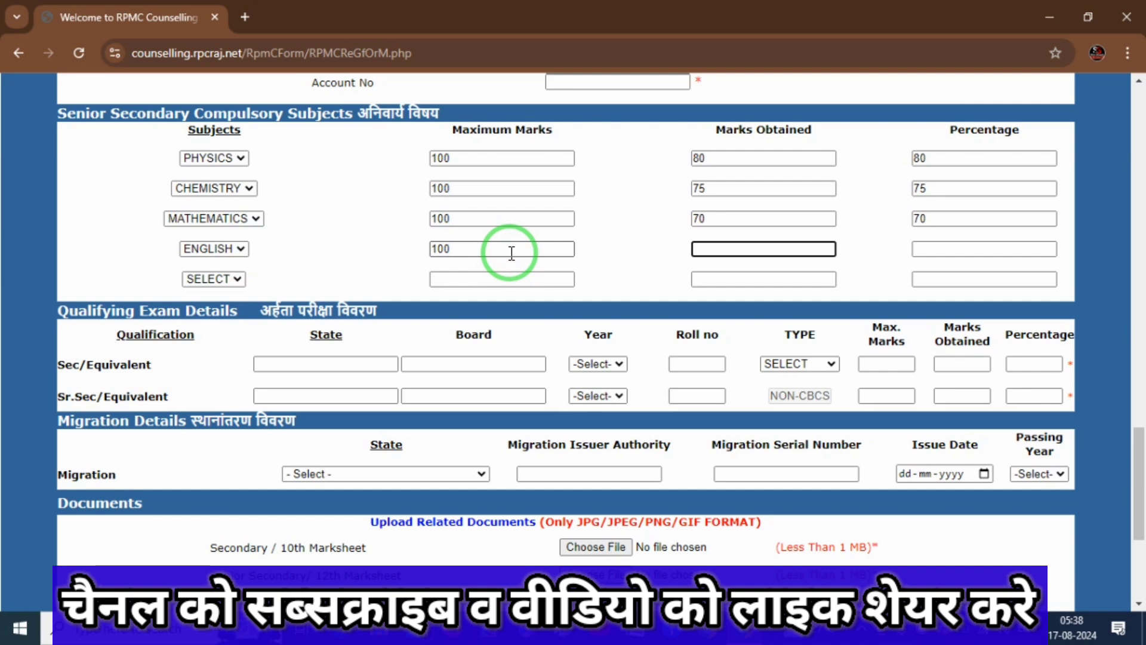
text(75)
key(Tab)
key(Tab)
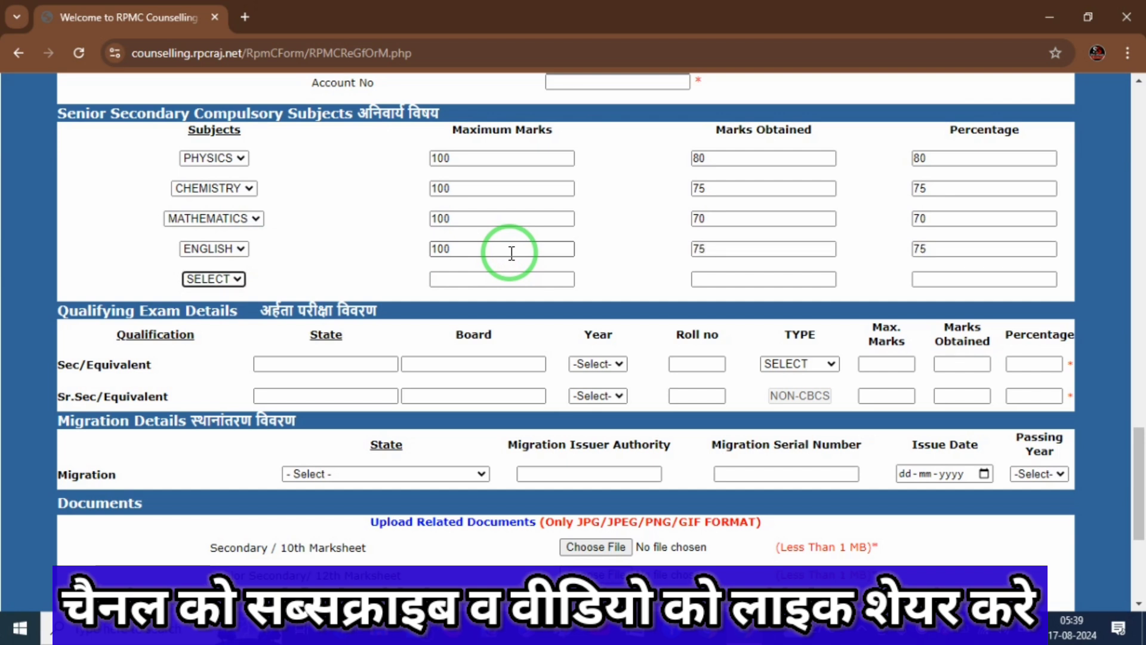
Choose HINDI as the fifth subject with 80 marks out of 100.
click(233, 280)
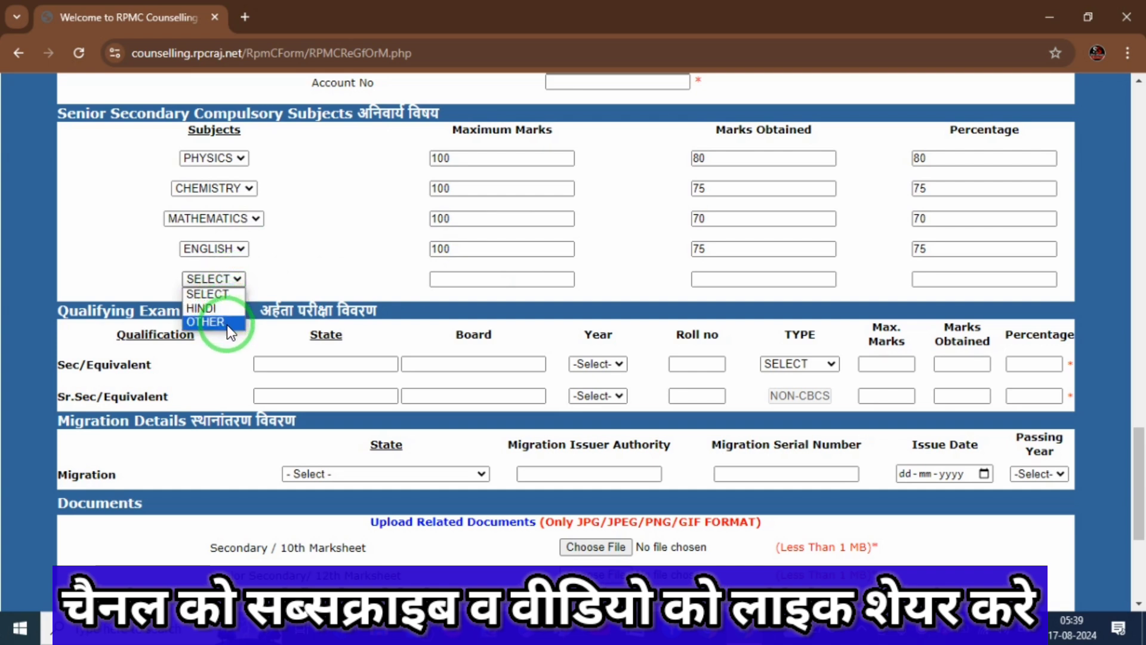
click(206, 310)
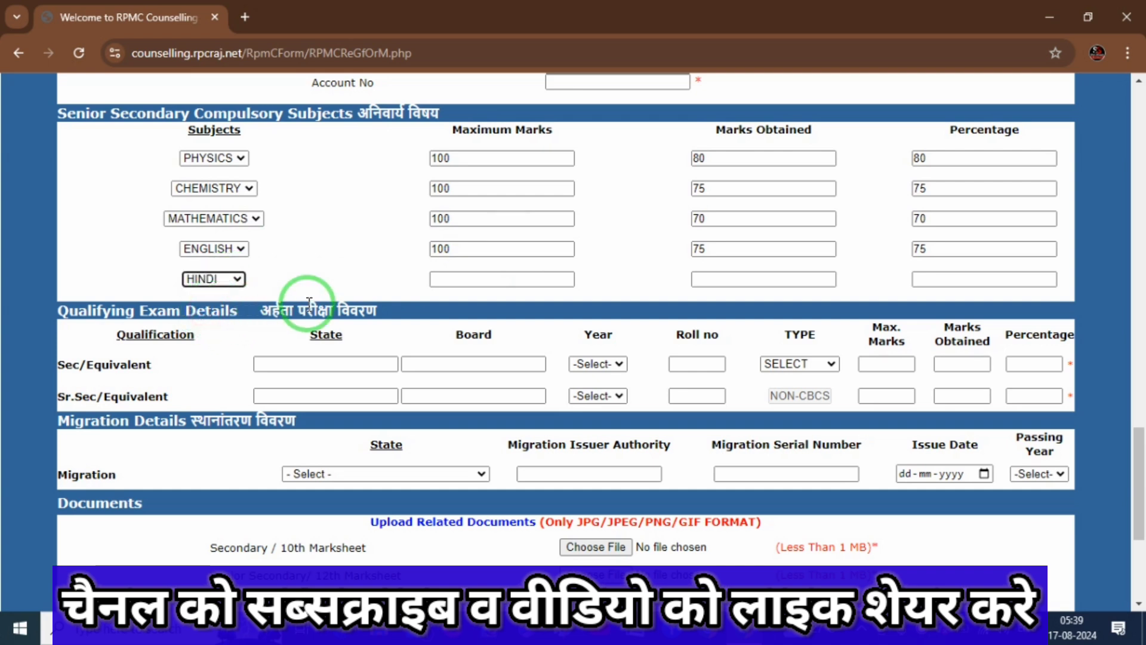
click(490, 287)
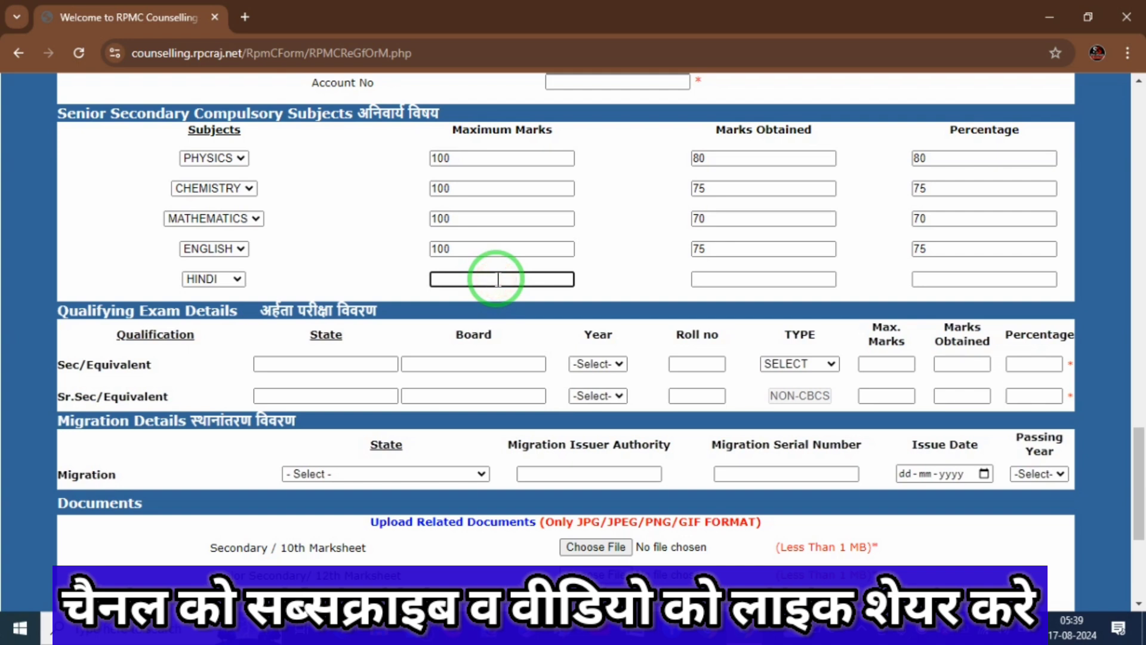
text(100)
key(Tab)
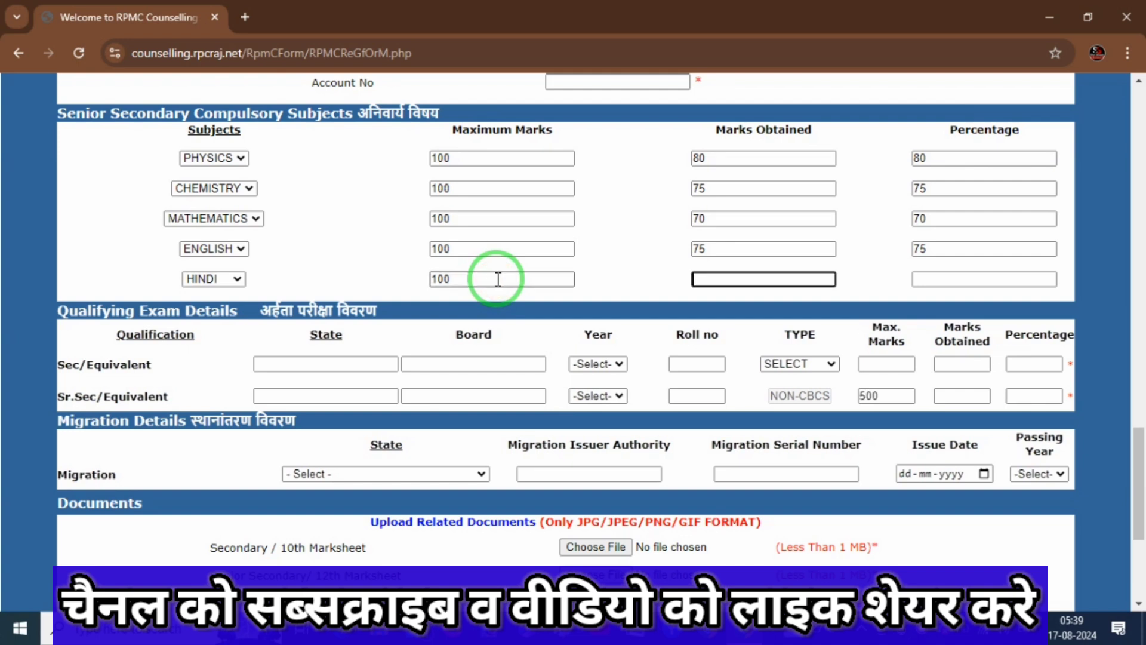
text(80)
key(Tab)
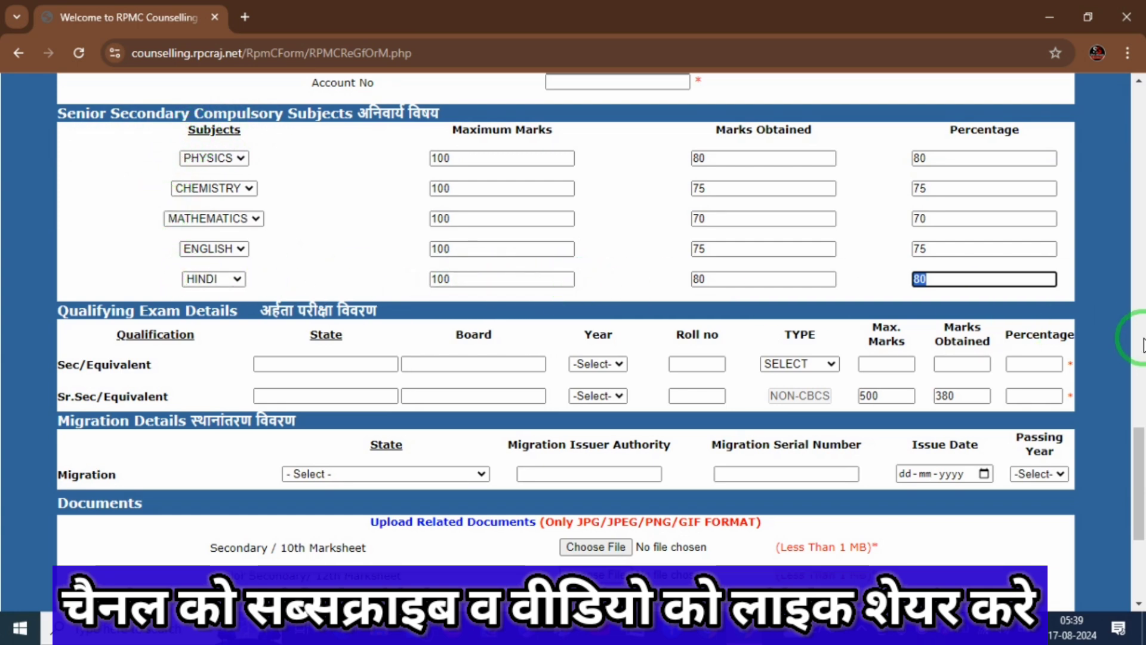
scroll(1143, 472, down, 1)
scroll(1142, 475, down, 2)
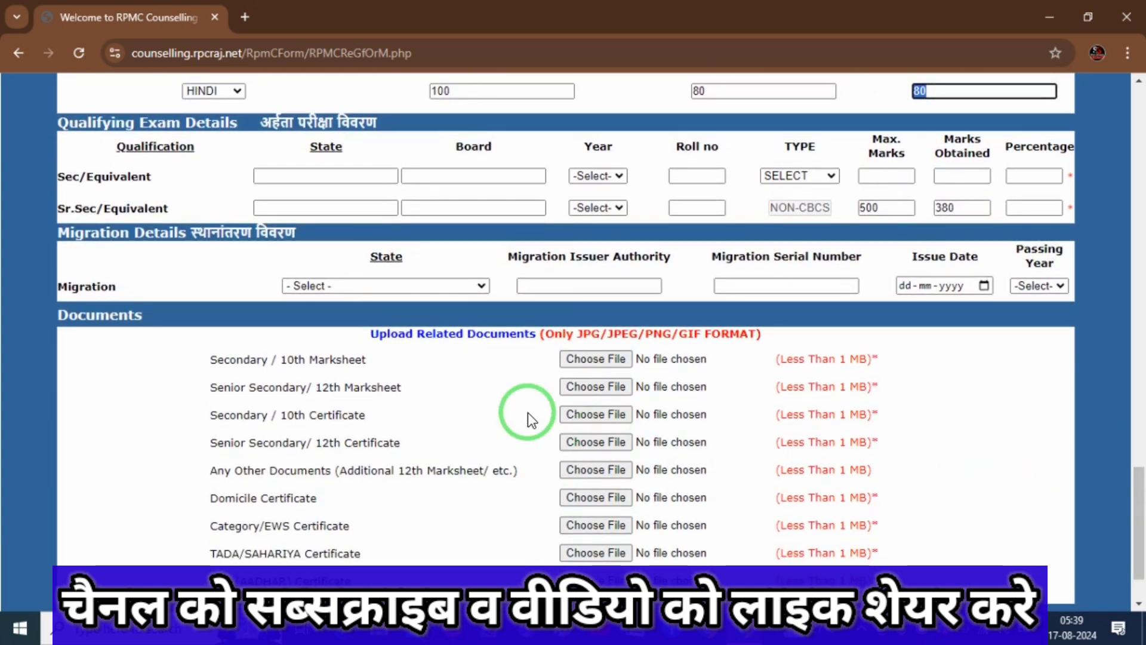
Annotate the Qualifying Exam Details heading and Sec/Equivalent row, then clear the marks.
key(ctrl+2)
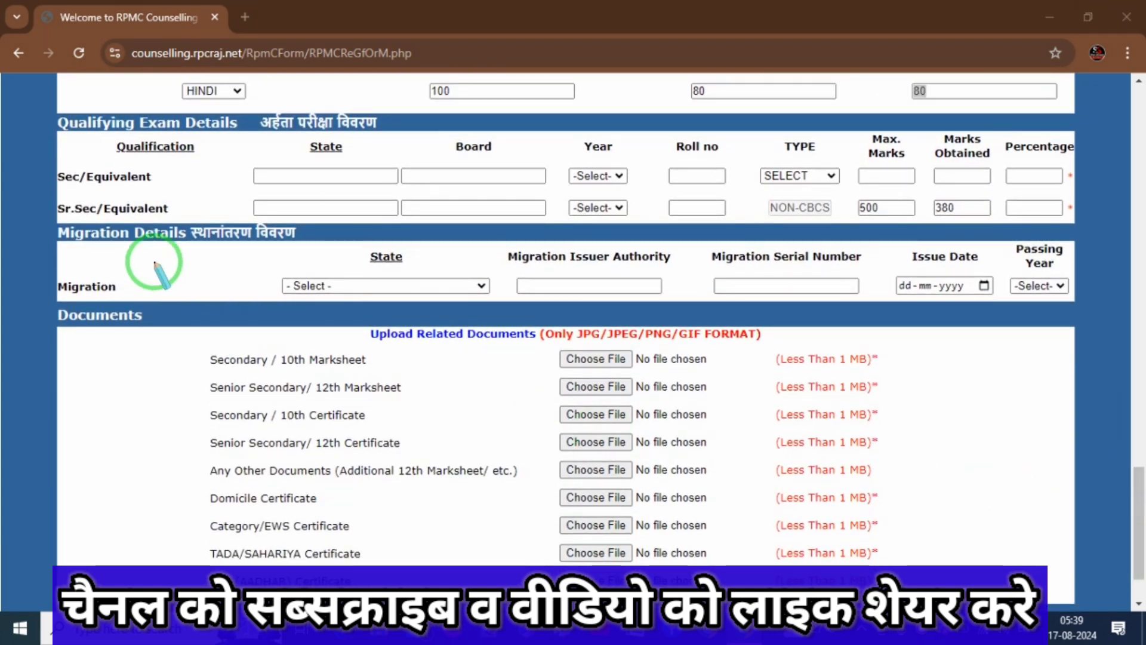
drag(74, 136, 141, 120)
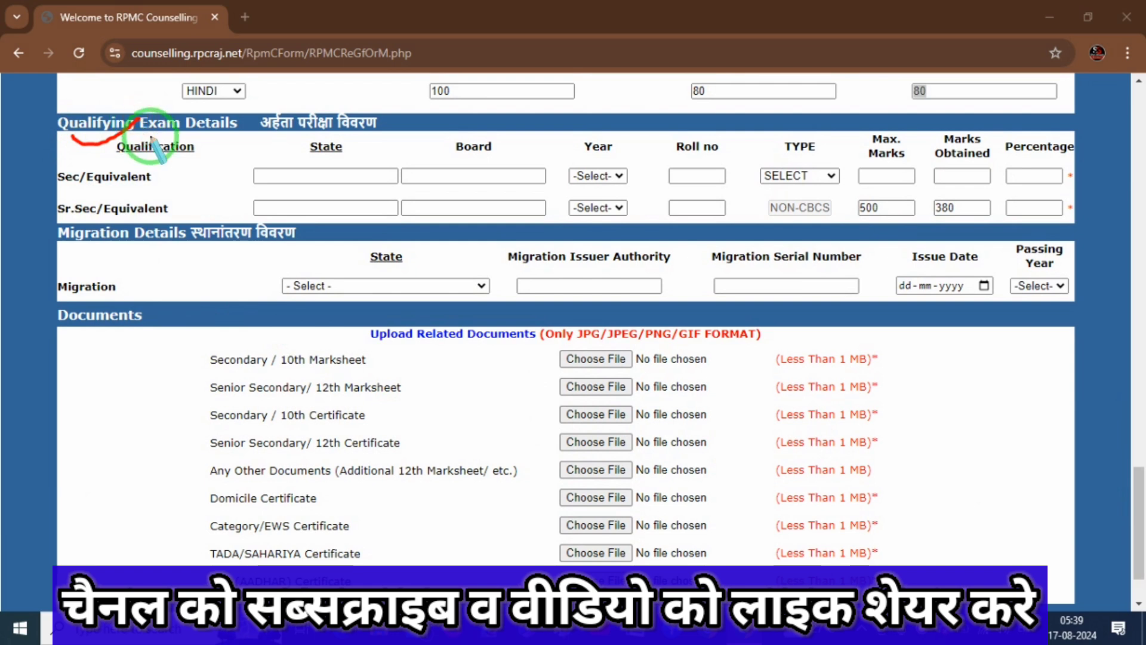
drag(62, 197, 120, 178)
click(216, 192)
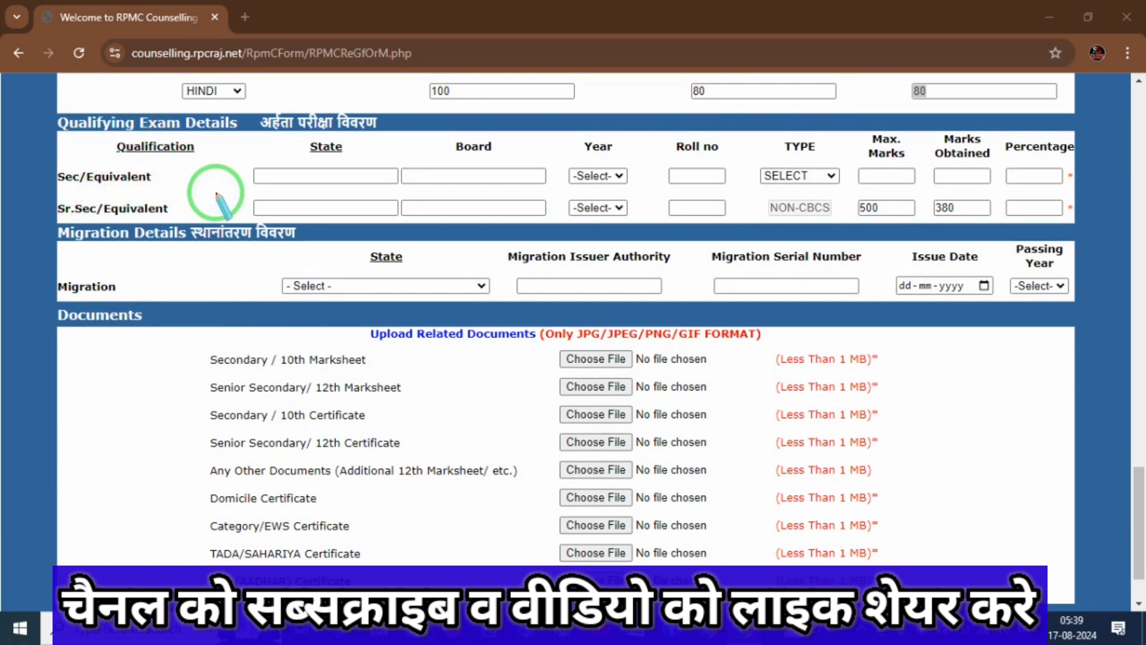
Enter RAJASTHAN as state and RBSE AJMER as board for the secondary exam.
click(364, 172)
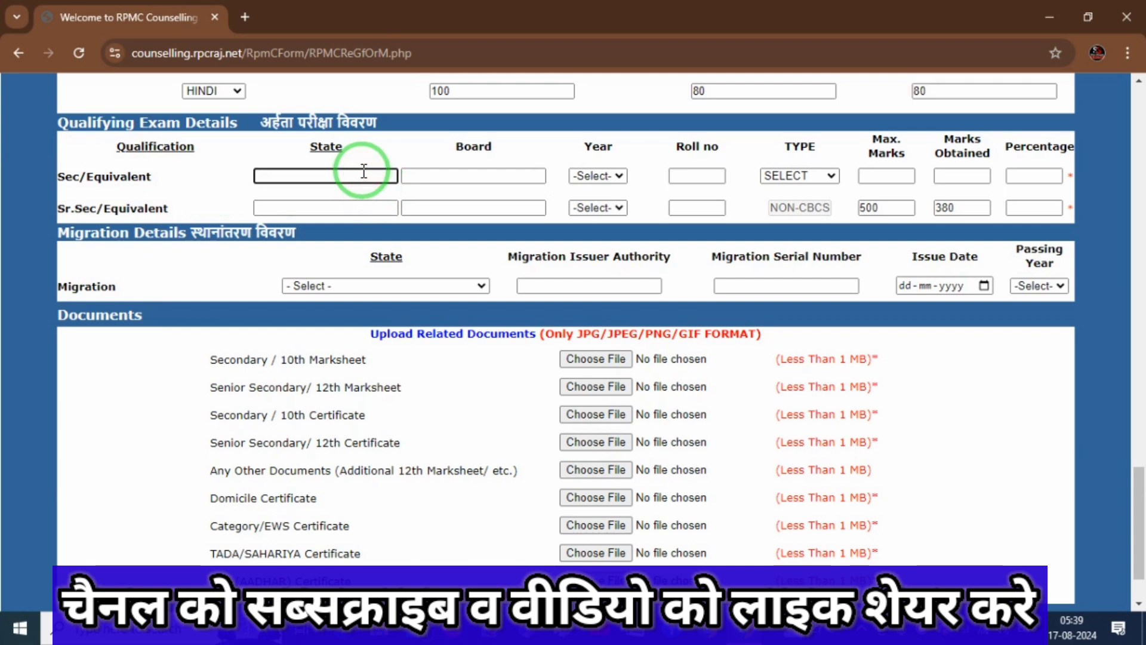
text(RAJASTHAN)
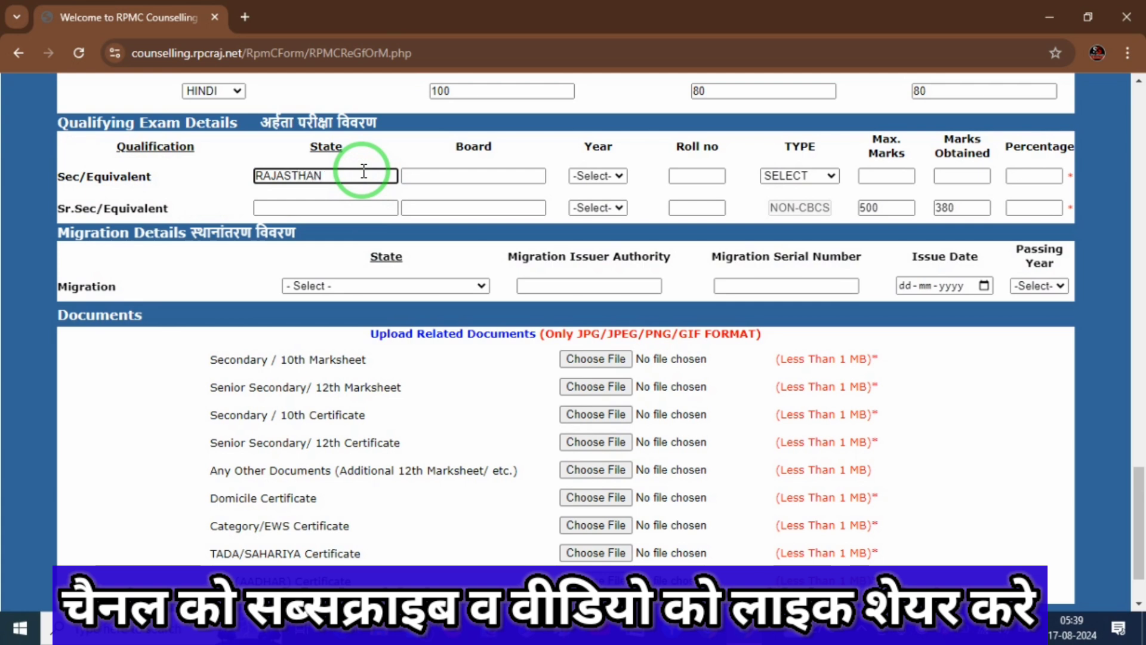
click(476, 174)
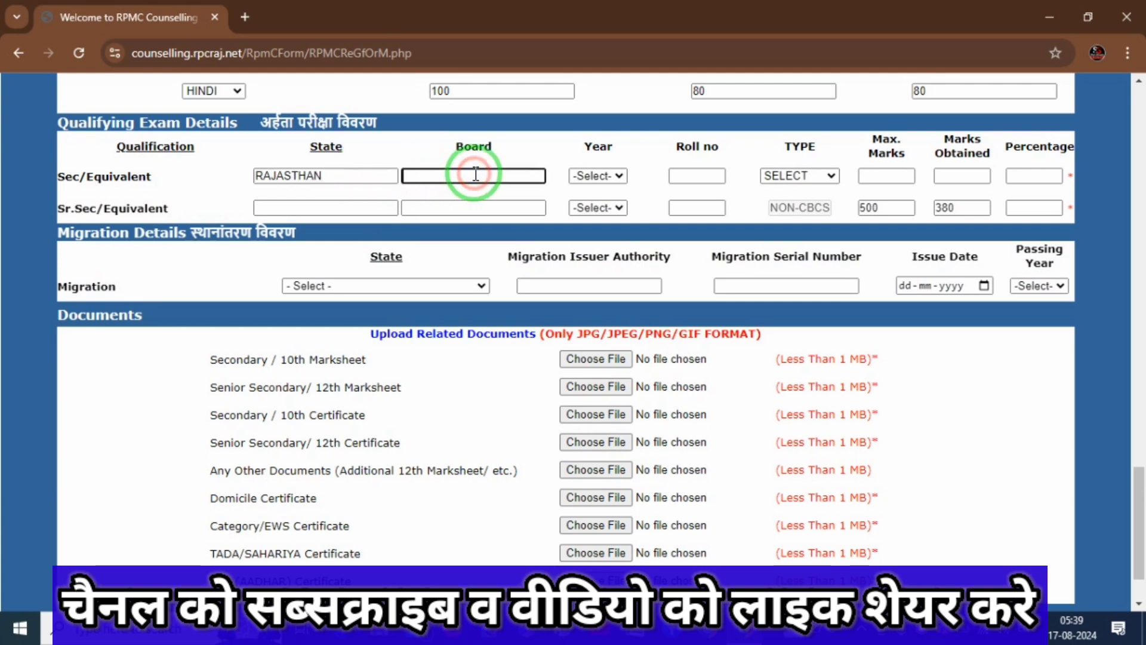
text(RBSE )
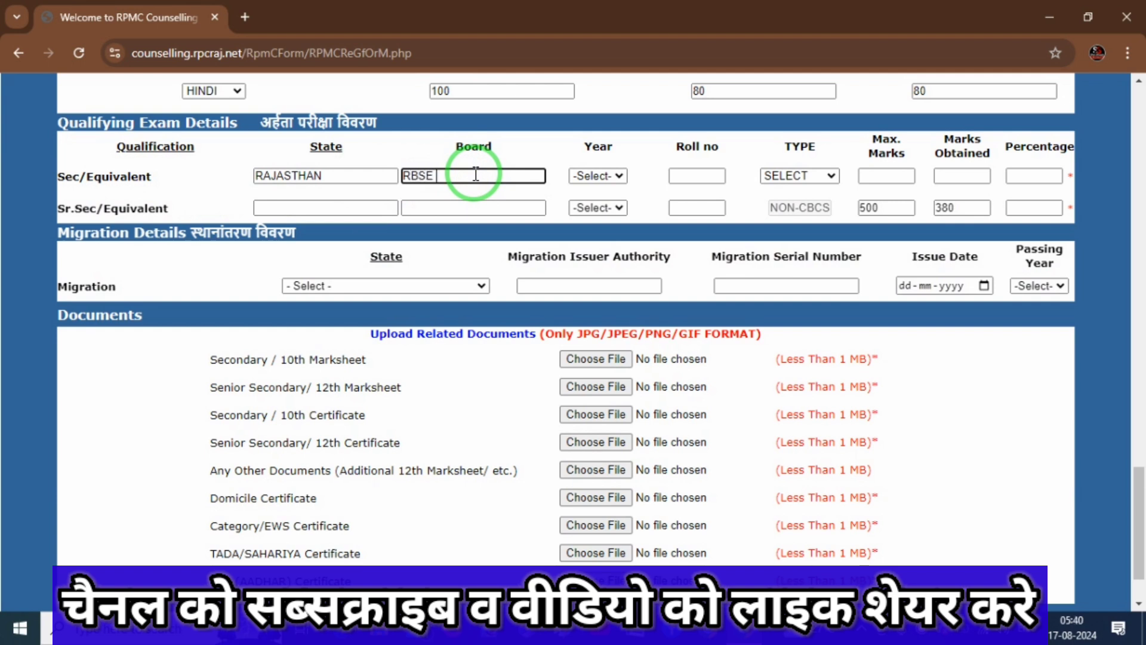
text(AJMER)
click(521, 178)
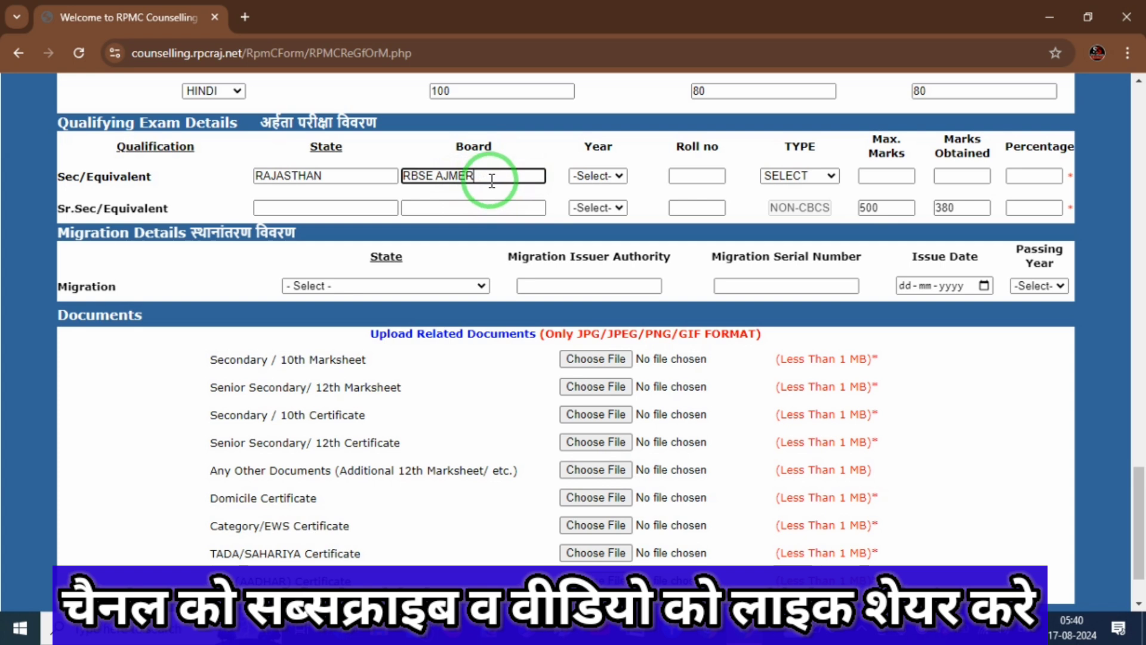
Set the secondary exam year to 2020 and enter its roll number.
click(615, 175)
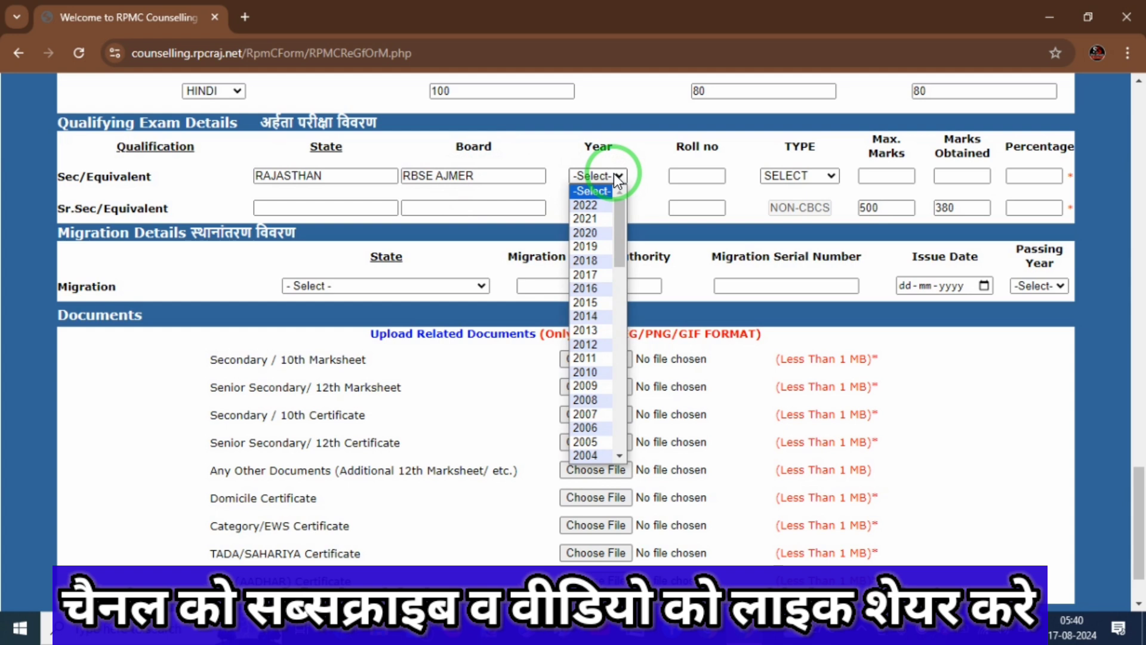
text(2020)
key(Return)
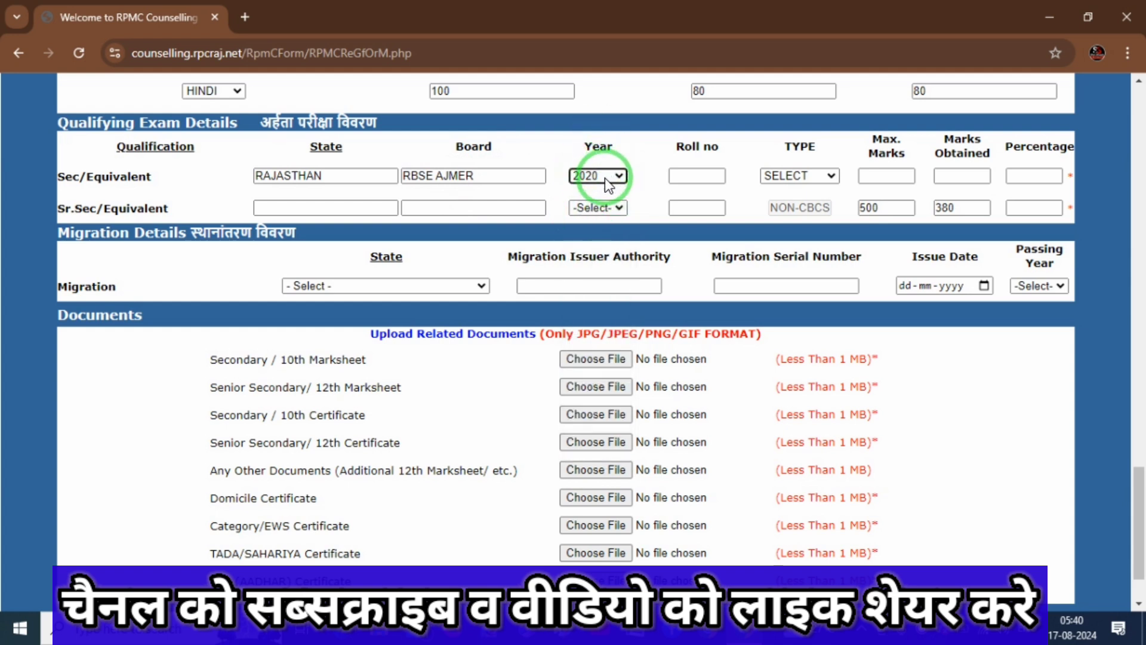
click(700, 177)
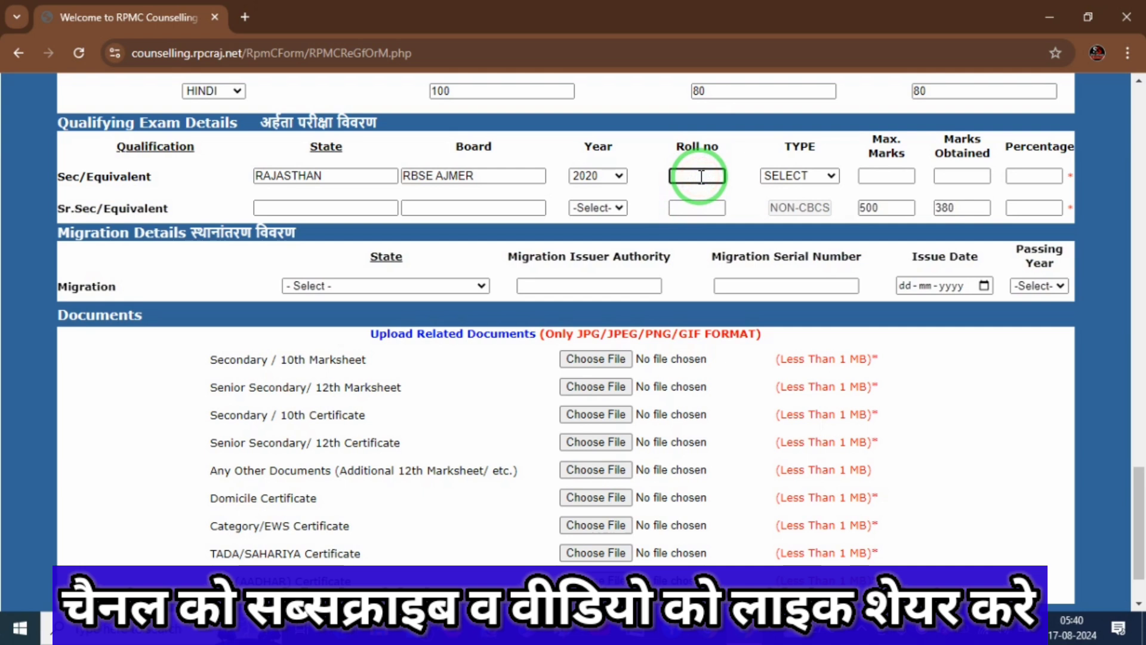
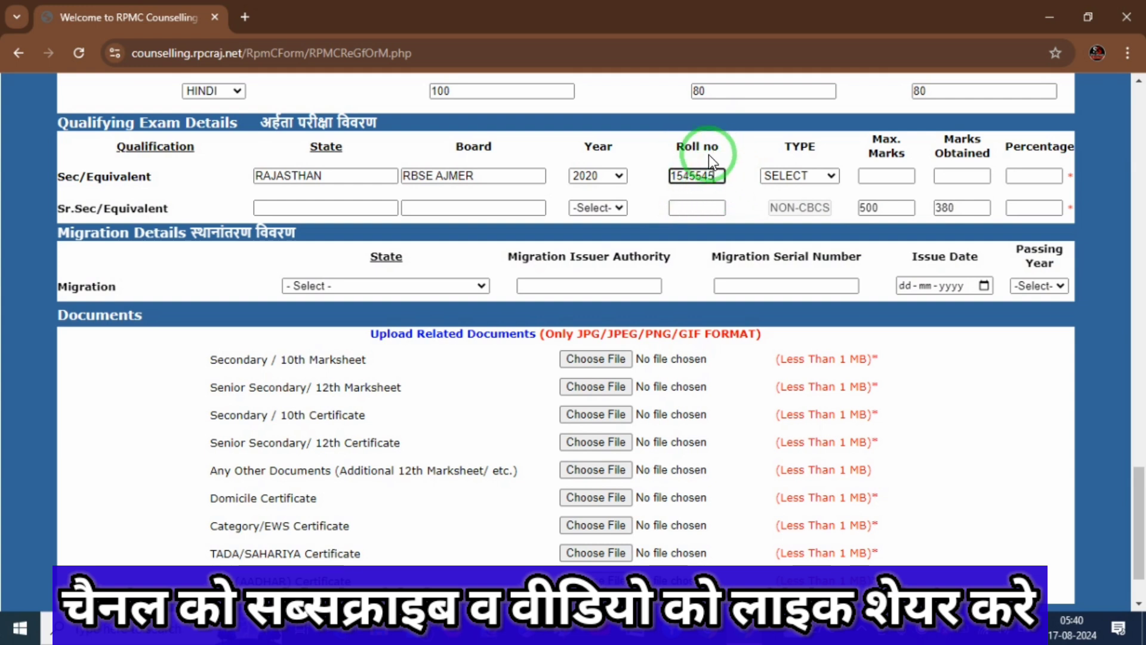
Set result type to NON-CGPA with 450 of 600 marks, giving 75.00 percent.
click(806, 178)
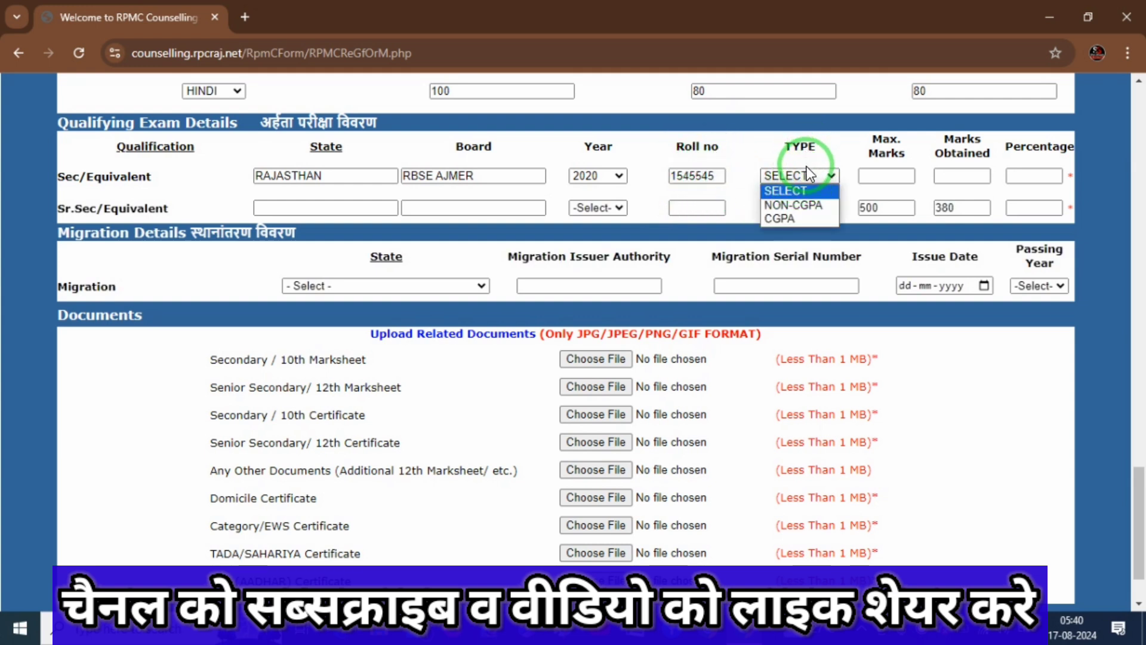
click(794, 217)
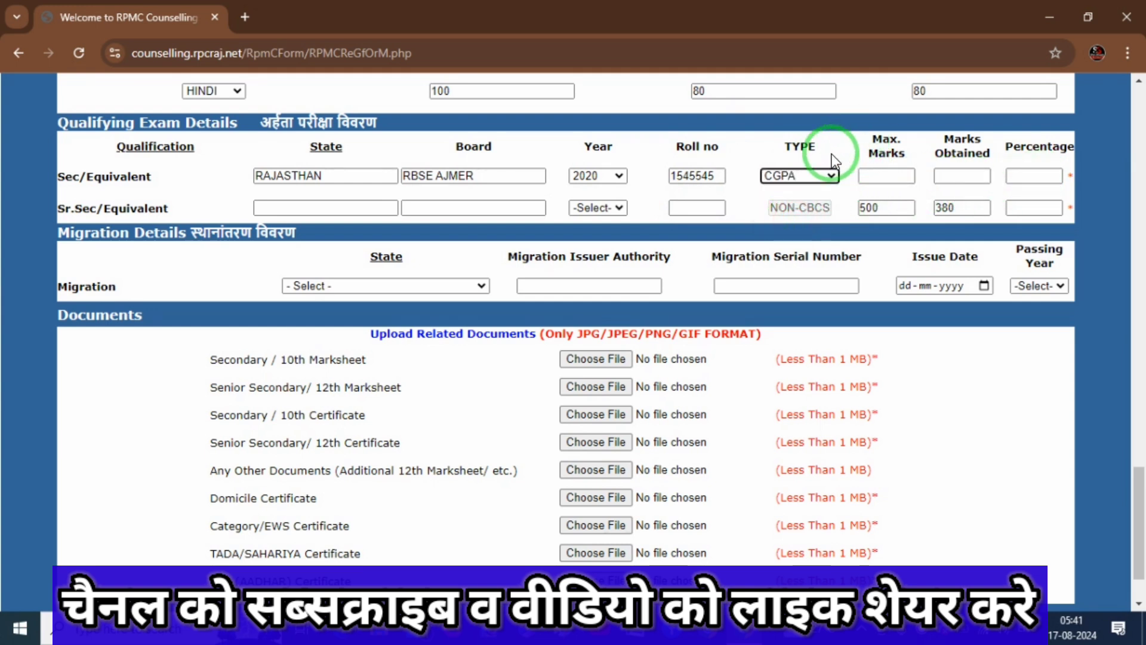
click(826, 177)
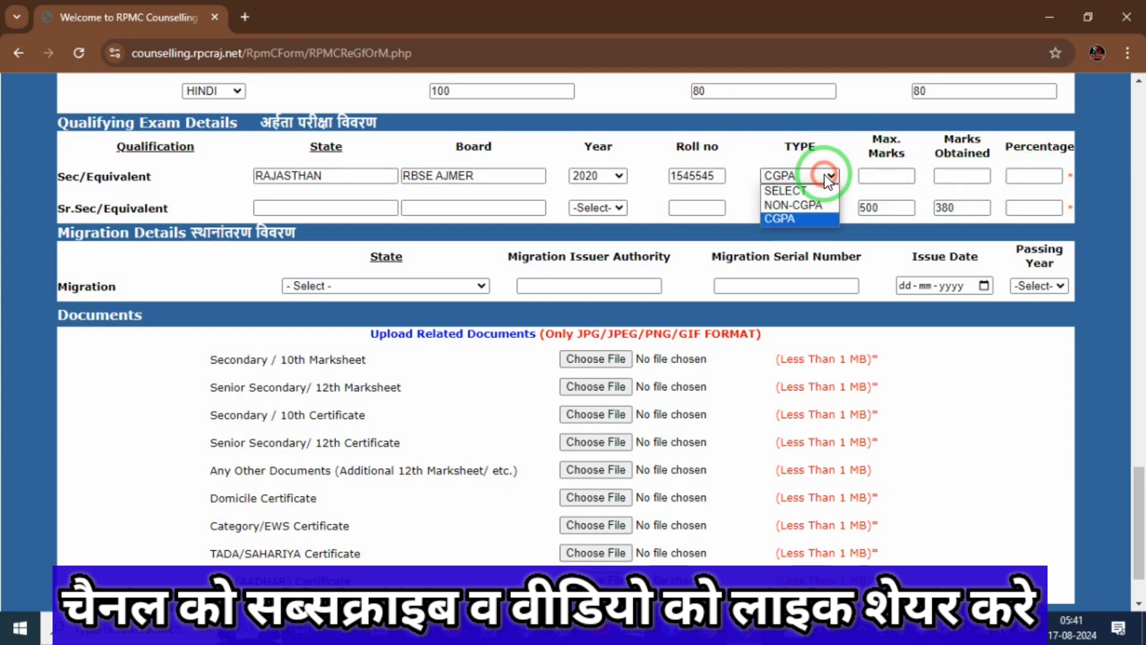
click(812, 205)
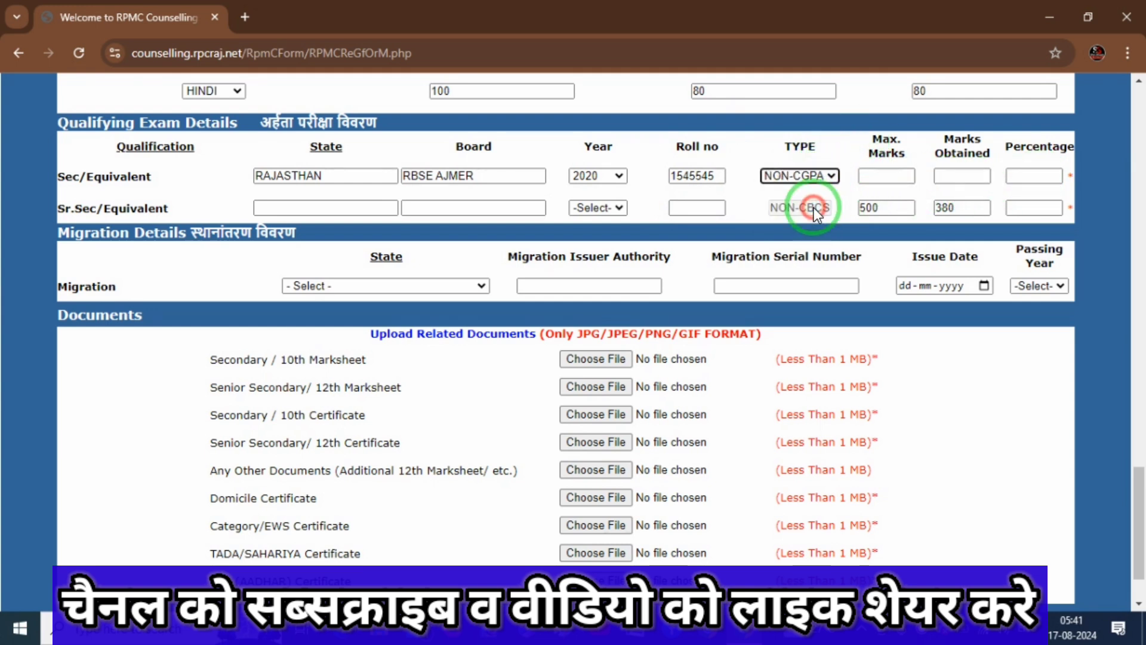
click(894, 177)
text(600)
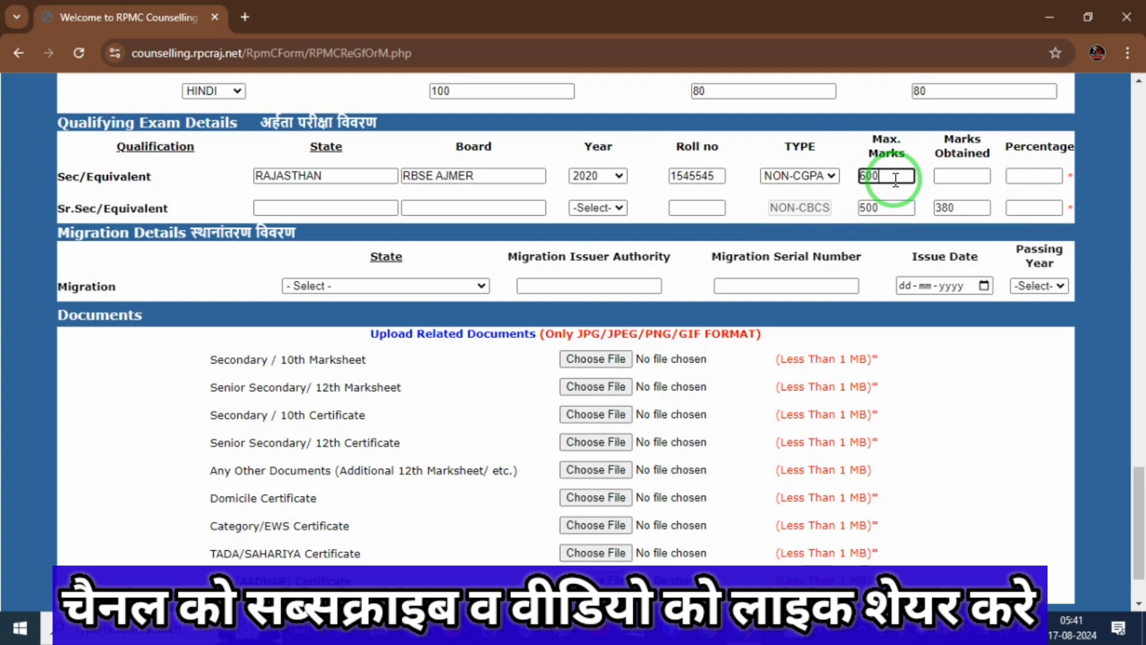
key(Tab)
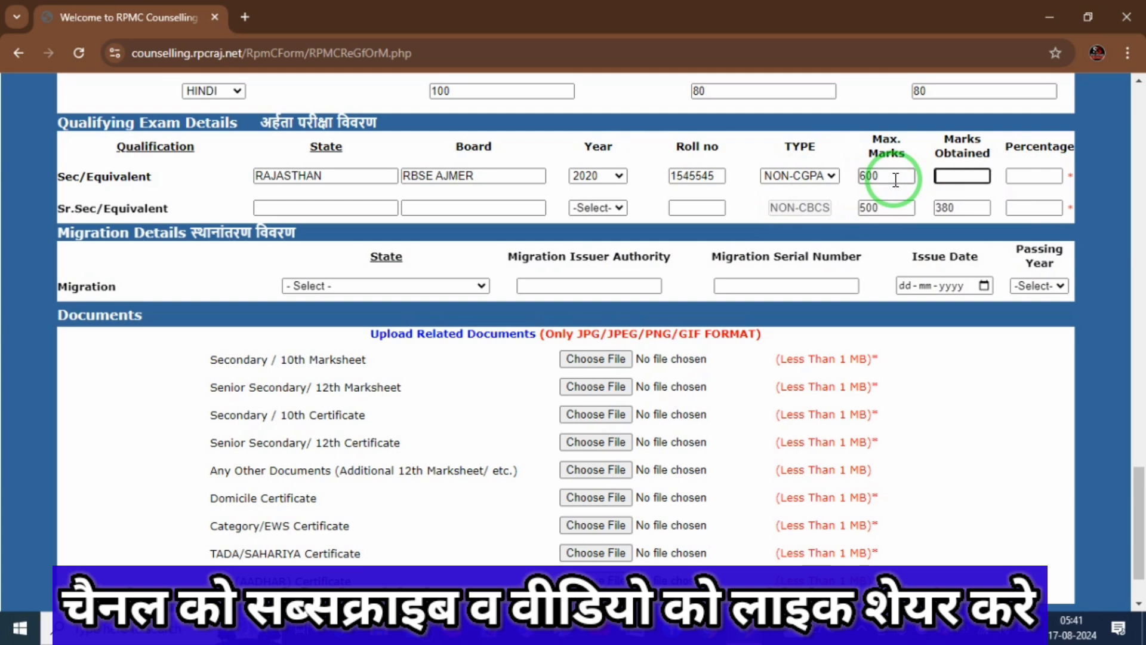
text(450)
key(Tab)
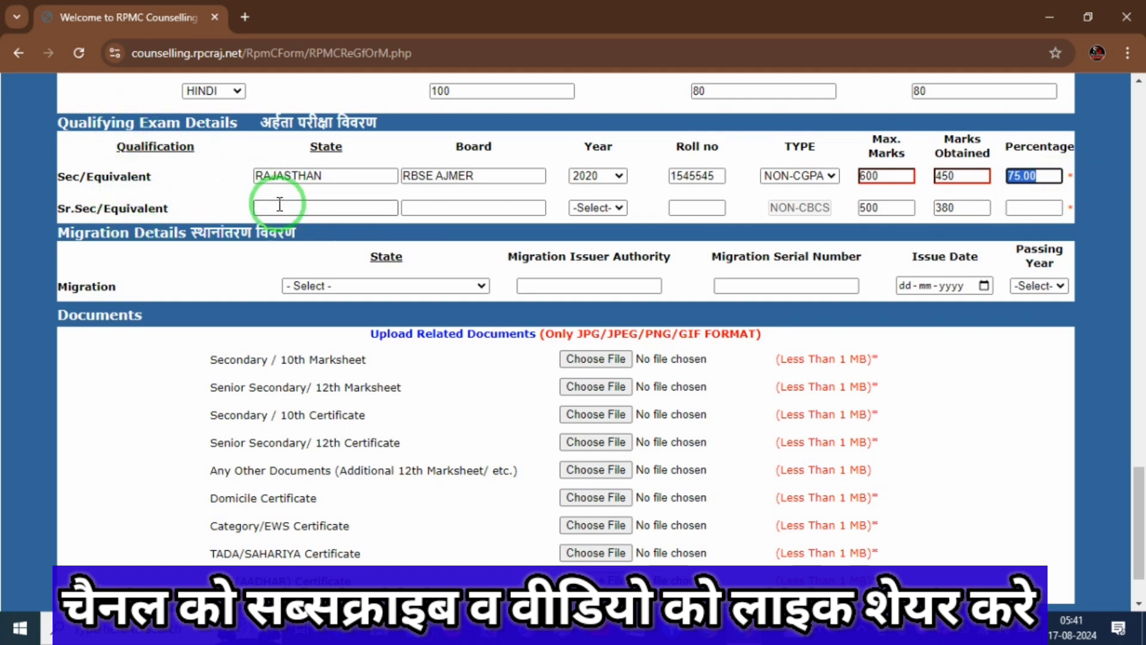
key(ctrl+alt+d)
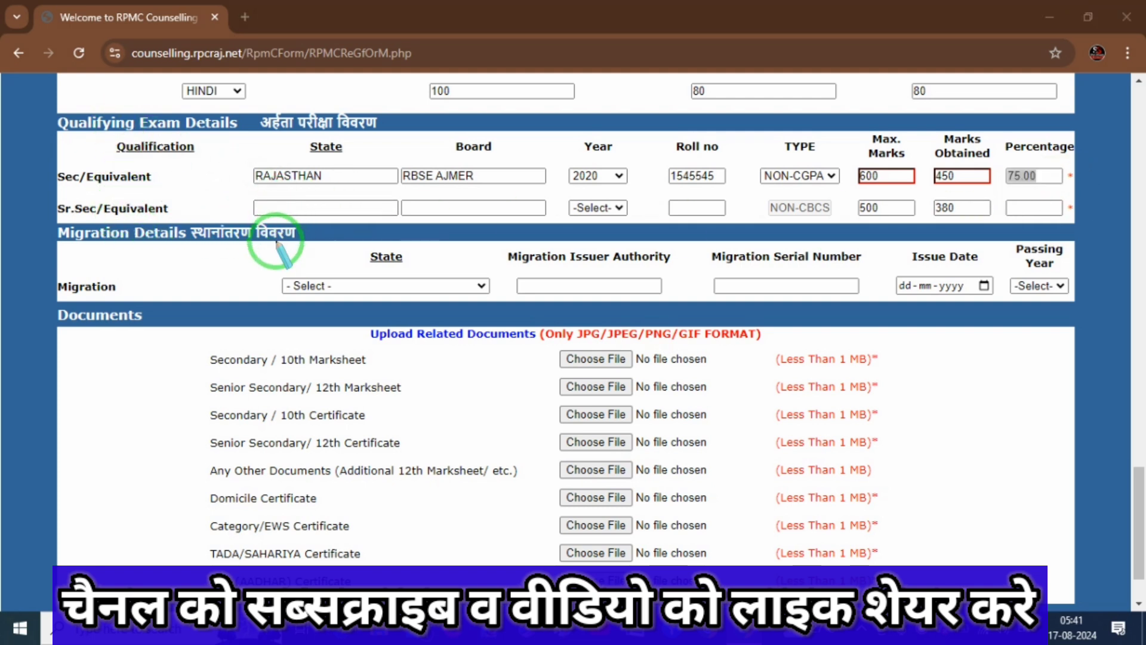
drag(221, 199, 288, 210)
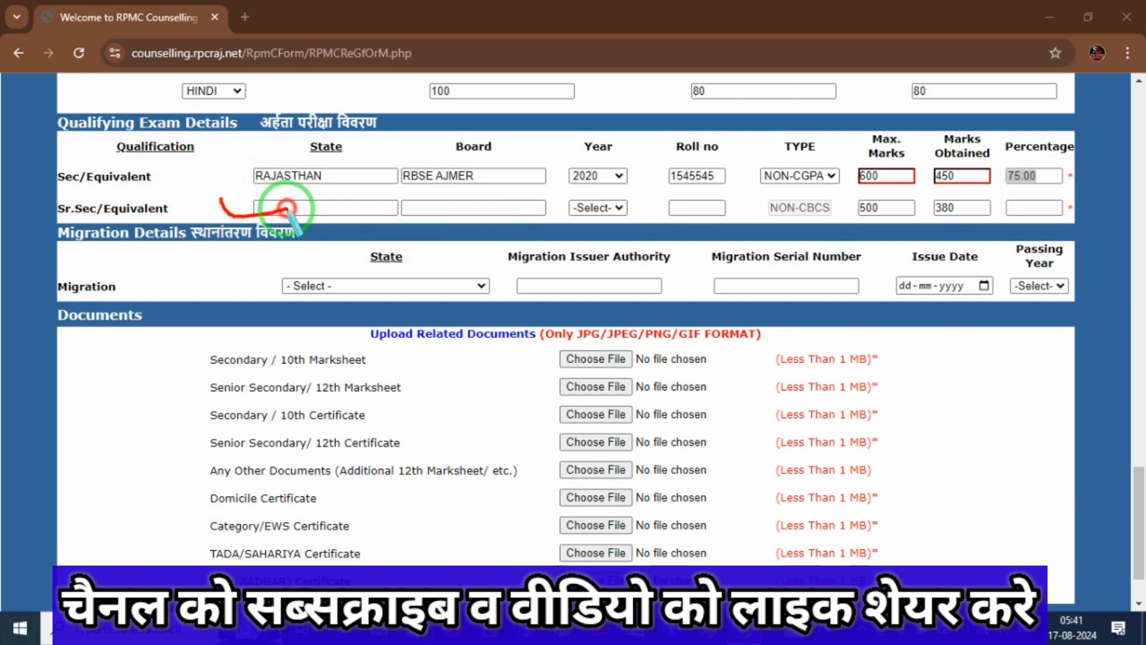
Select 2022 as the senior secondary exam year and fill in its roll number.
drag(413, 206, 512, 197)
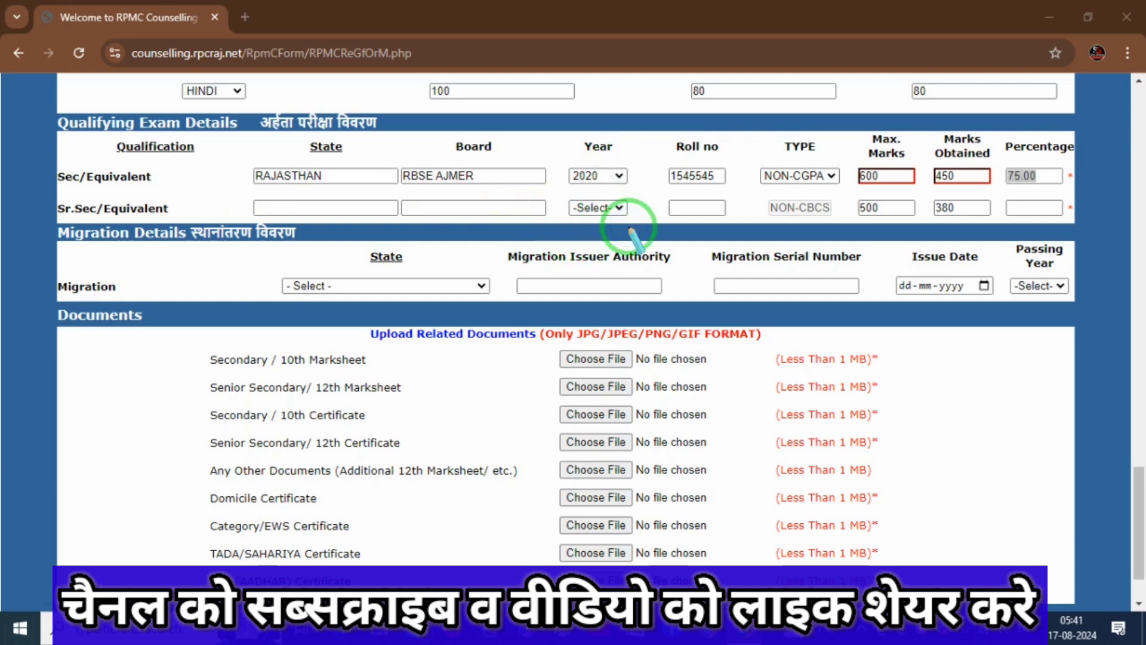
key(Escape)
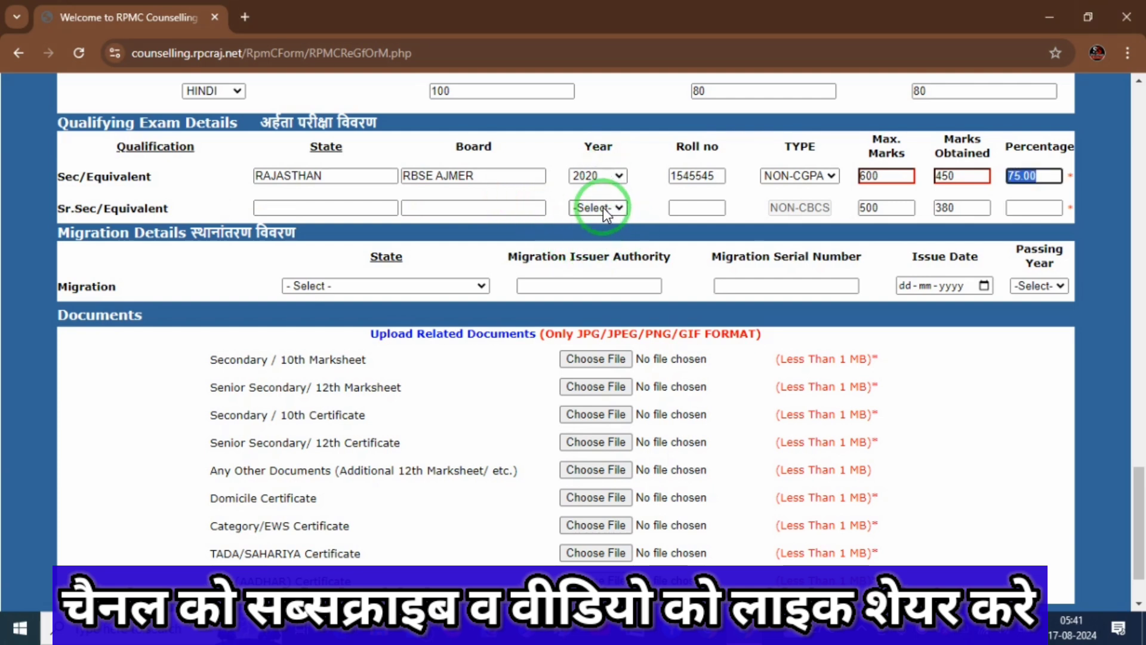
click(600, 206)
key(Down)
key(Down)
key(Down)
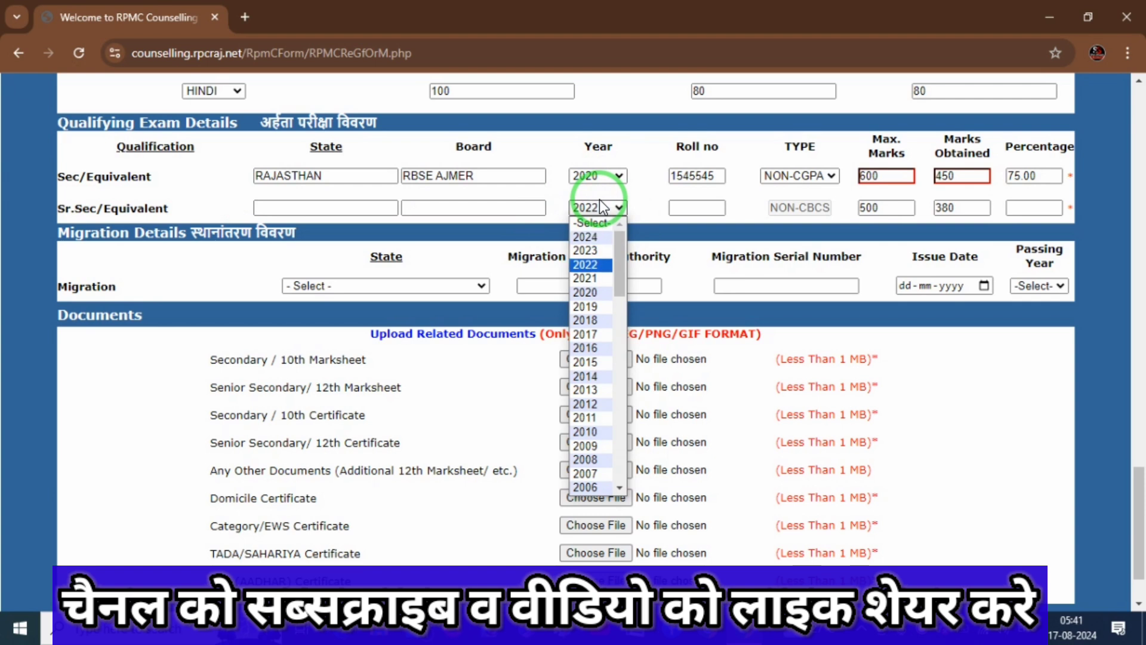
key(Return)
click(699, 206)
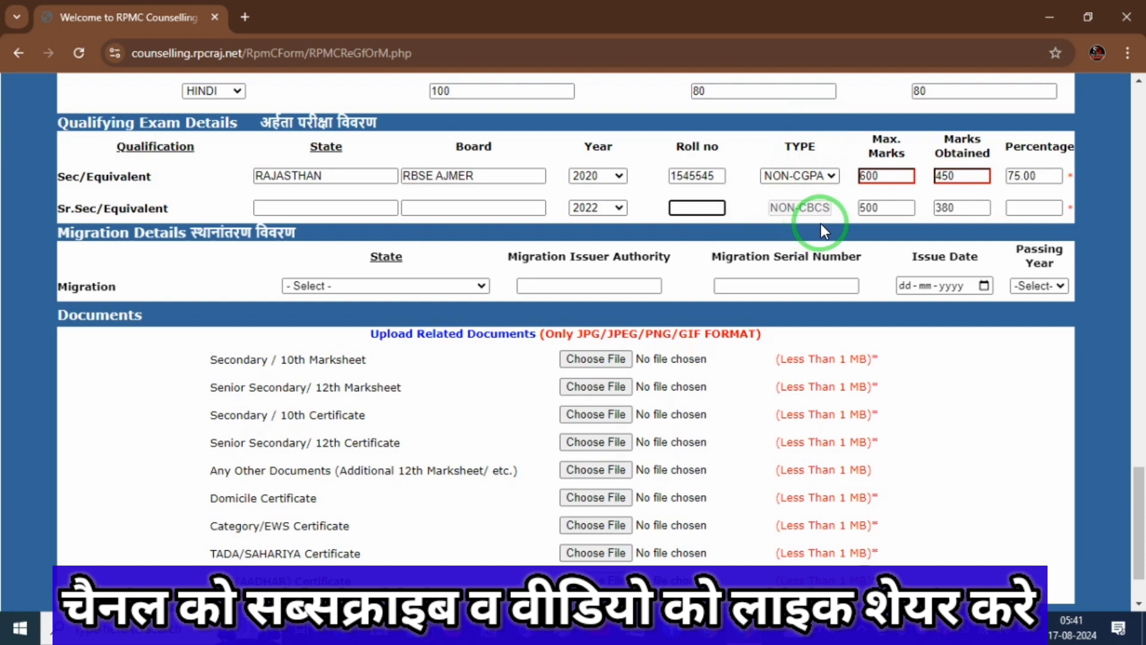
click(806, 205)
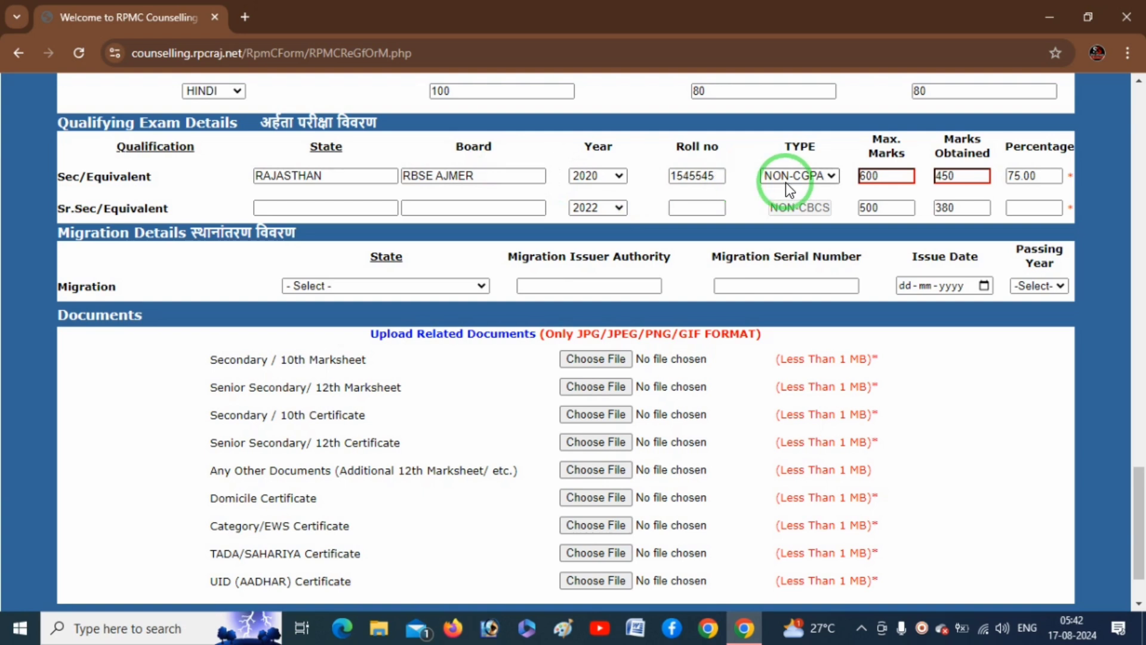
click(1039, 209)
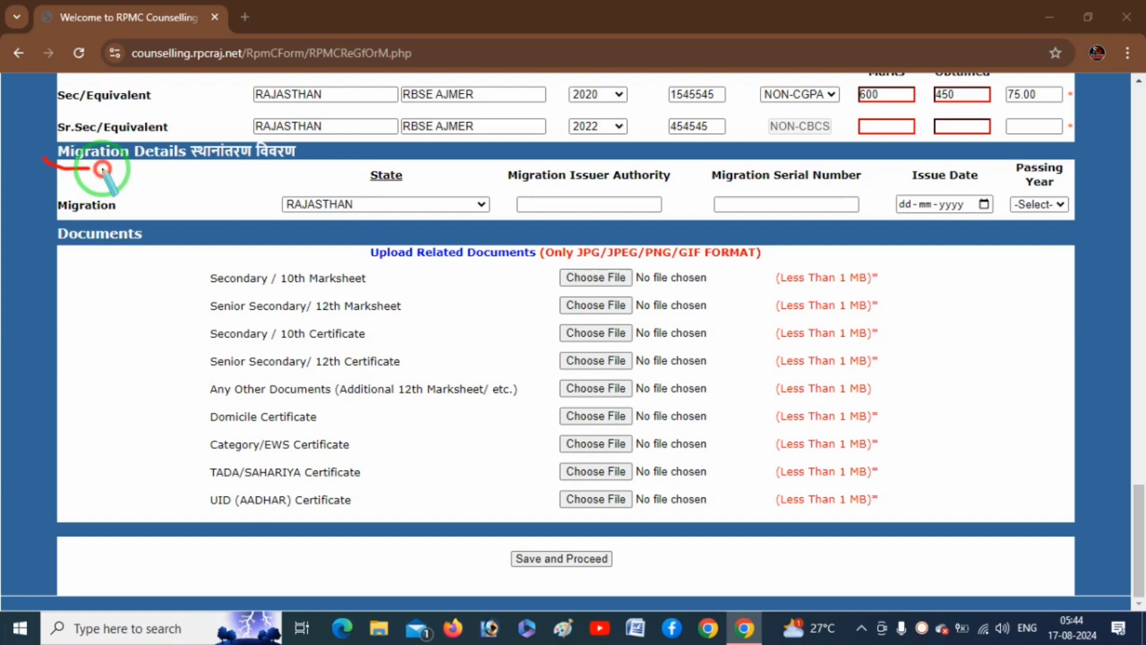
drag(43, 159, 172, 147)
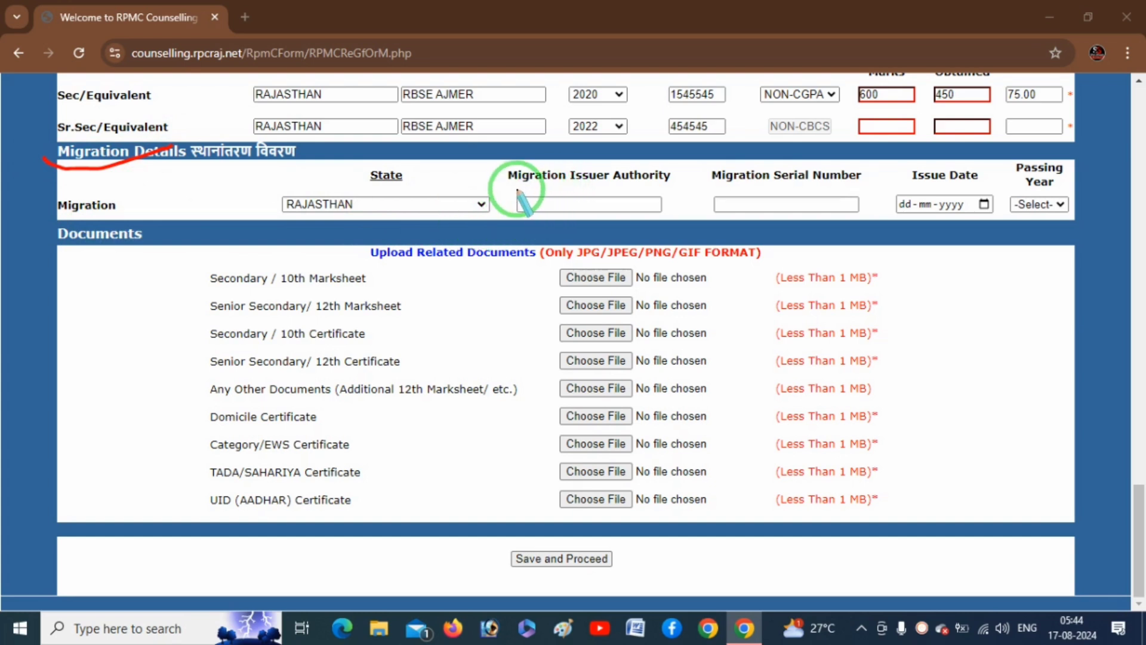
drag(515, 190, 606, 187)
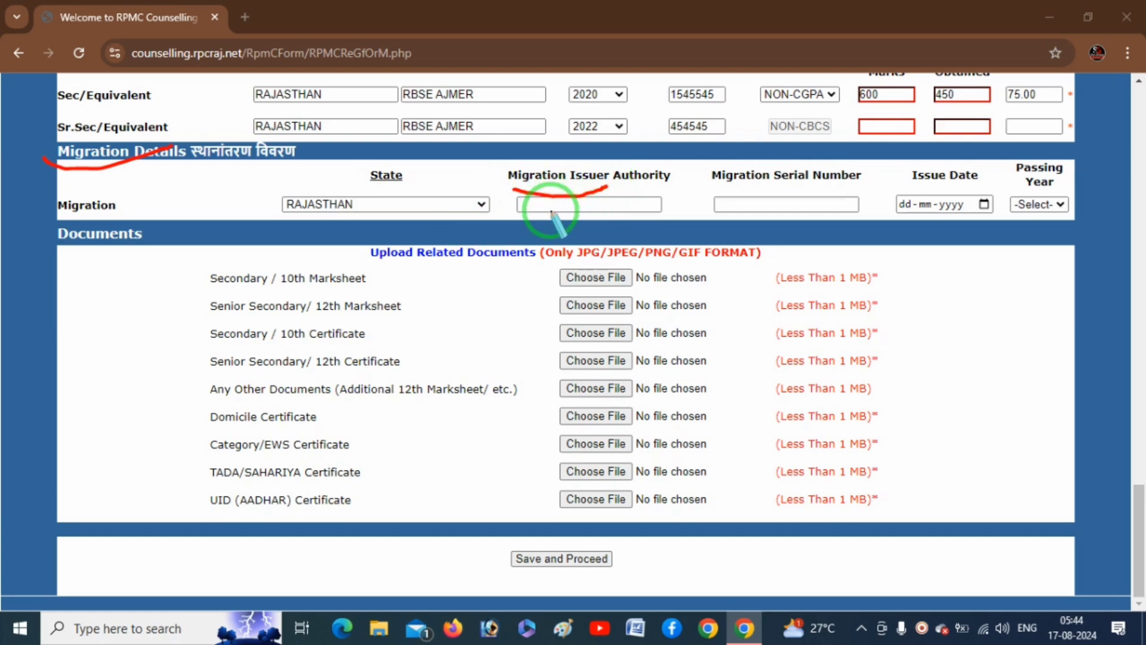
drag(540, 208, 599, 202)
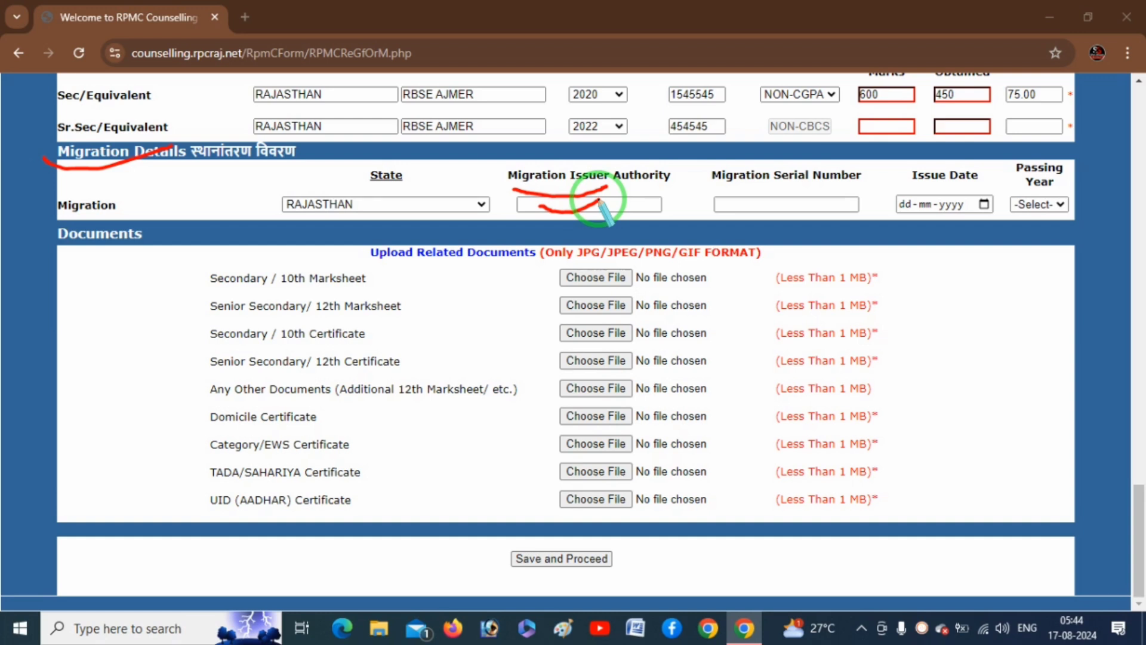
drag(729, 185, 841, 176)
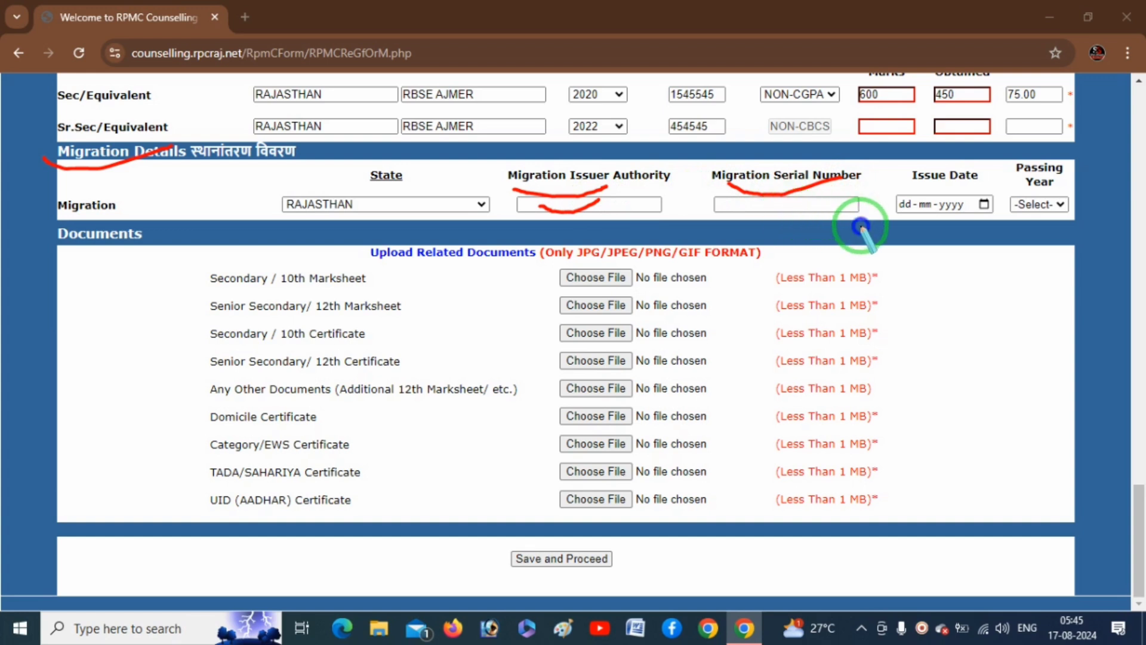
Set the migration issue date to 06-07-2023 in the calendar.
key(Delete)
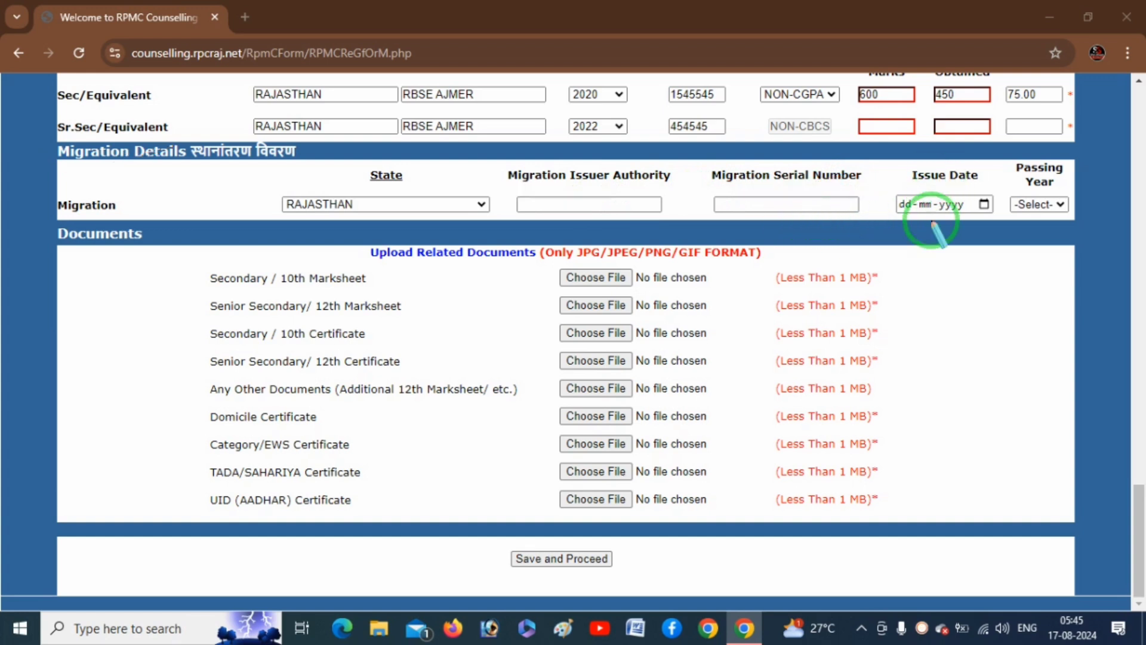
key(Escape)
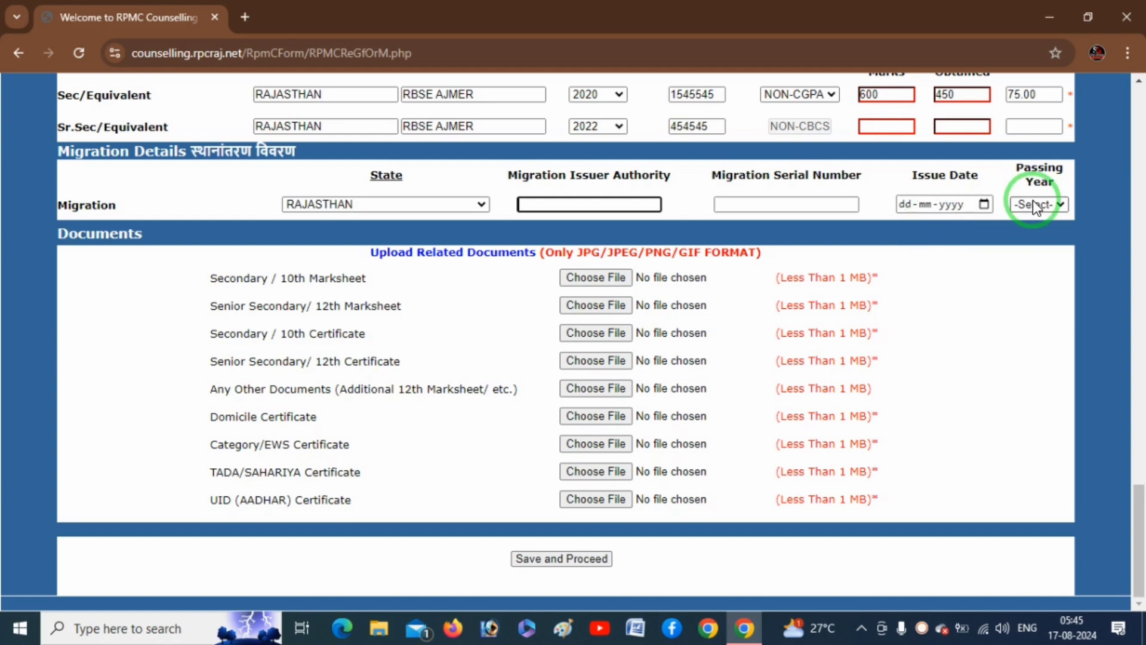
click(984, 205)
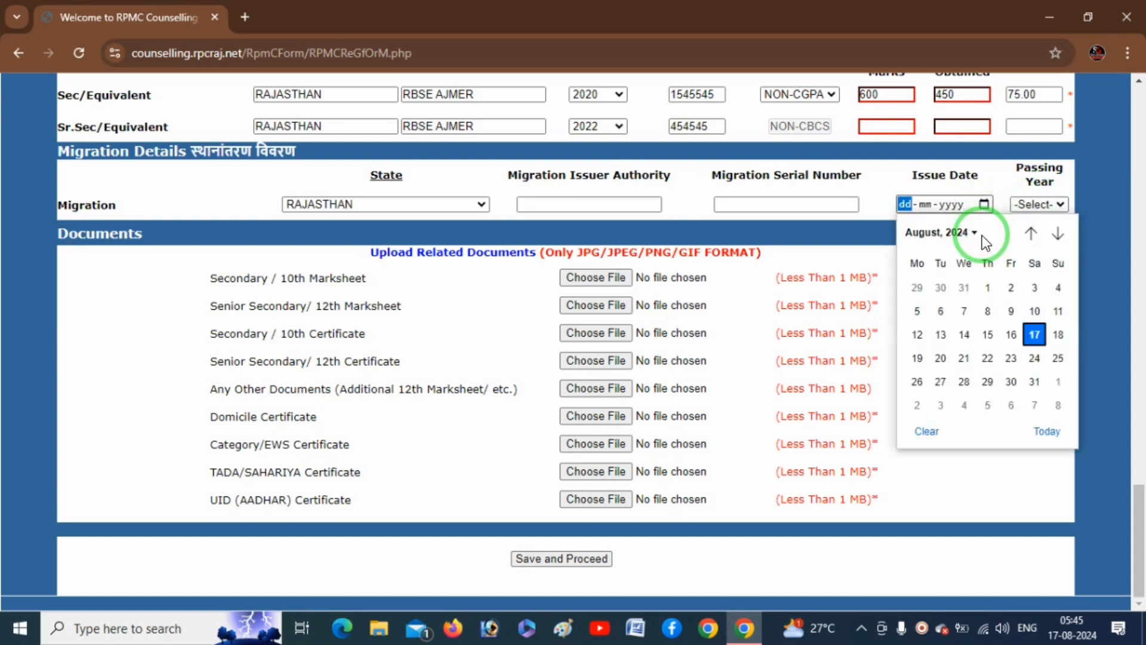
click(977, 234)
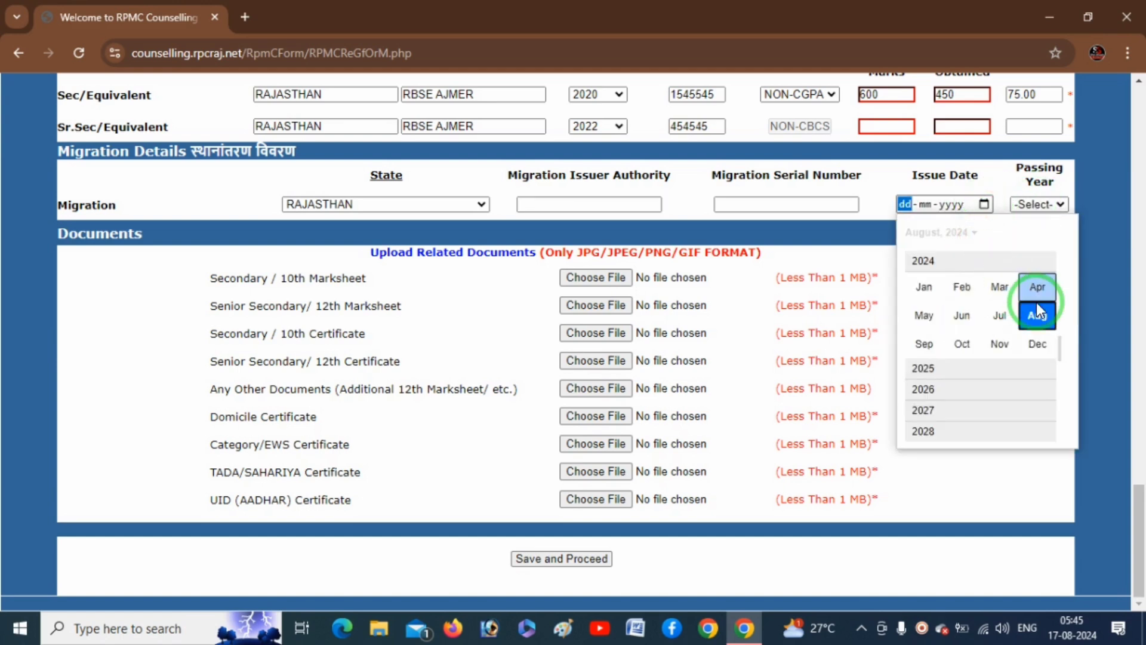
scroll(1059, 349, up, 2)
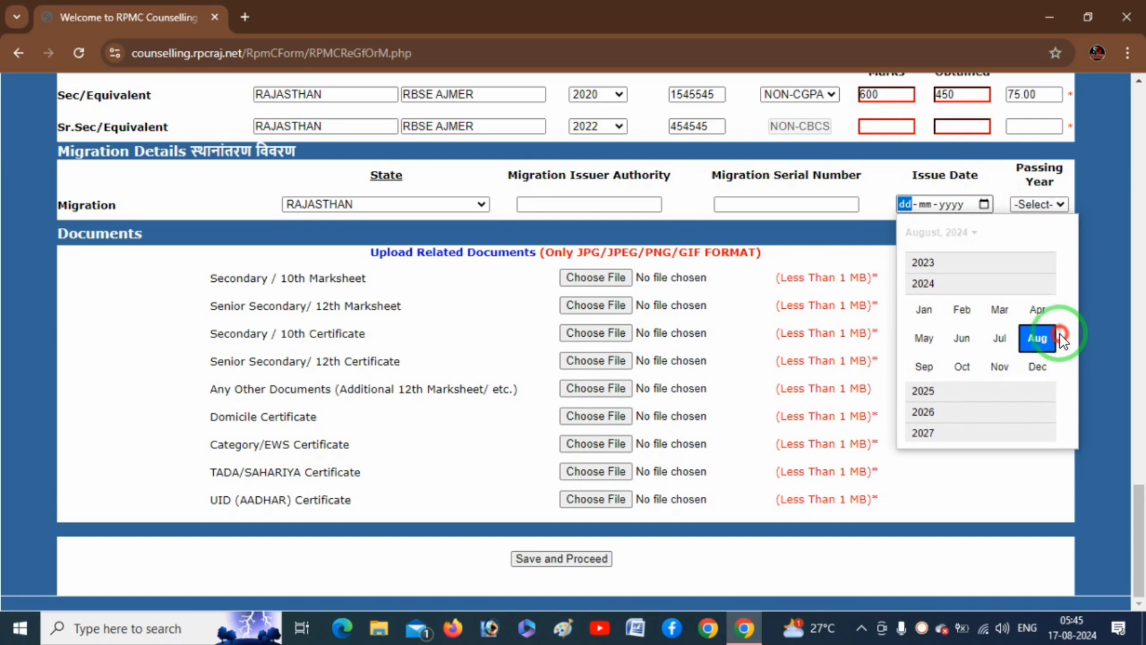
click(936, 283)
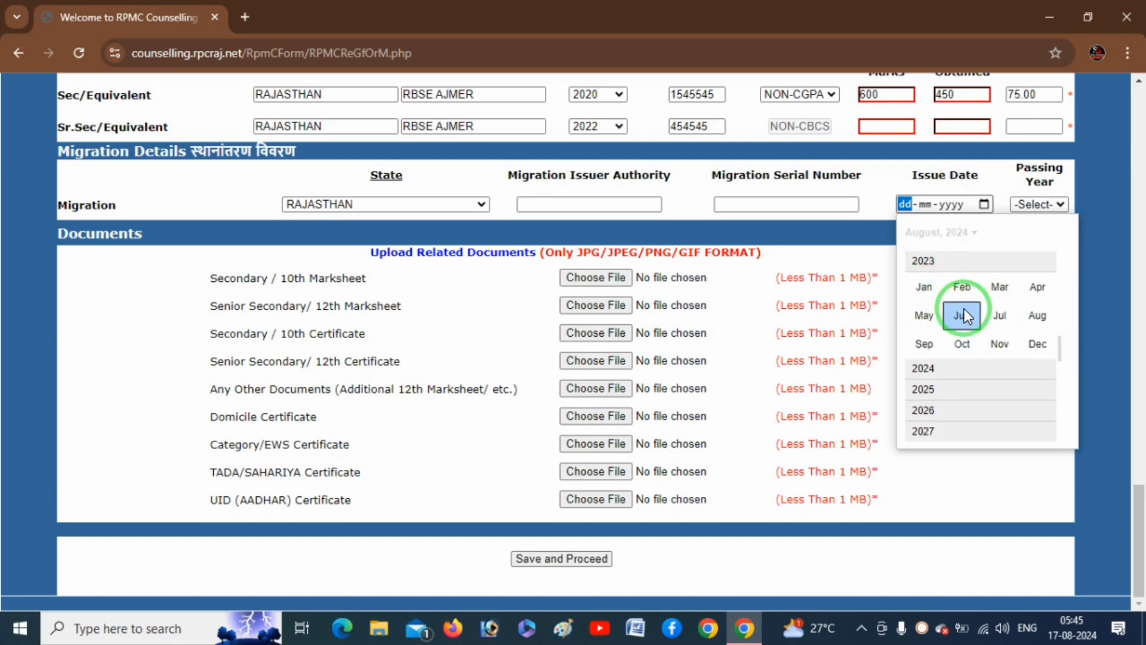
click(999, 322)
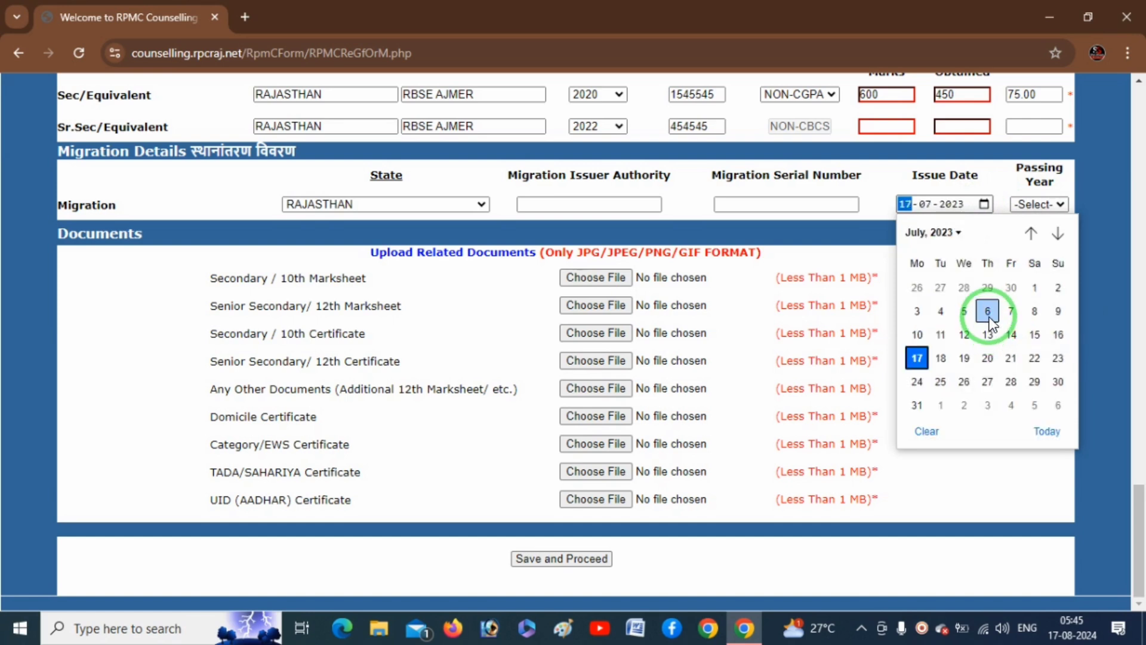
click(989, 316)
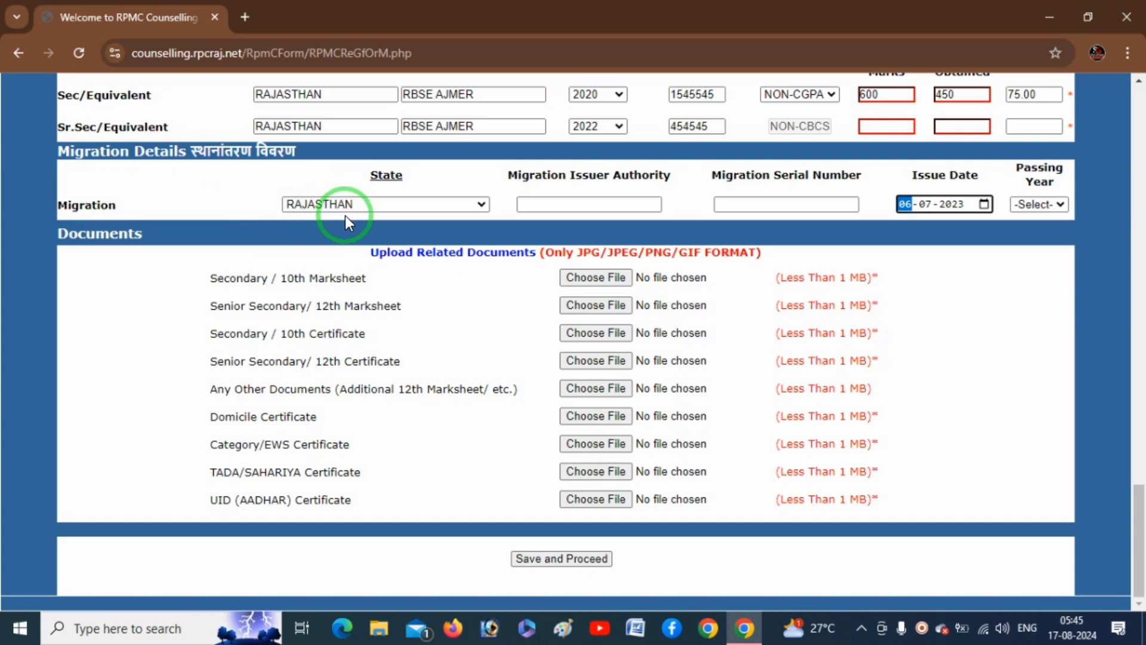
Select 2022 as the migration passing year.
click(1049, 207)
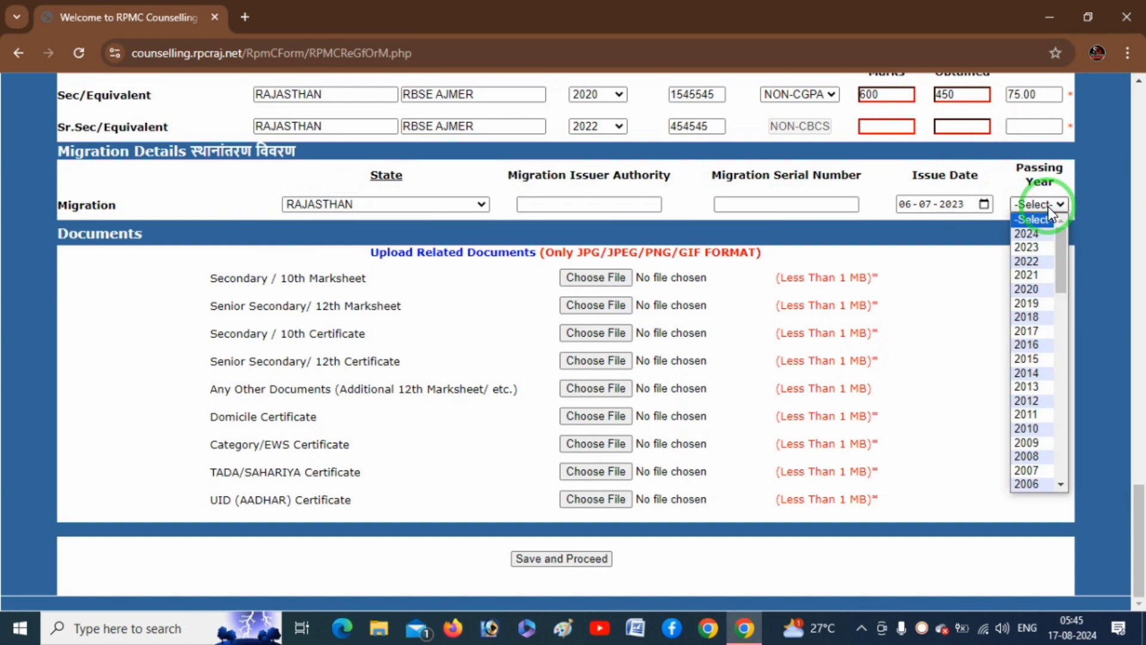
key(Down)
key(Down)
key(Down)
key(Return)
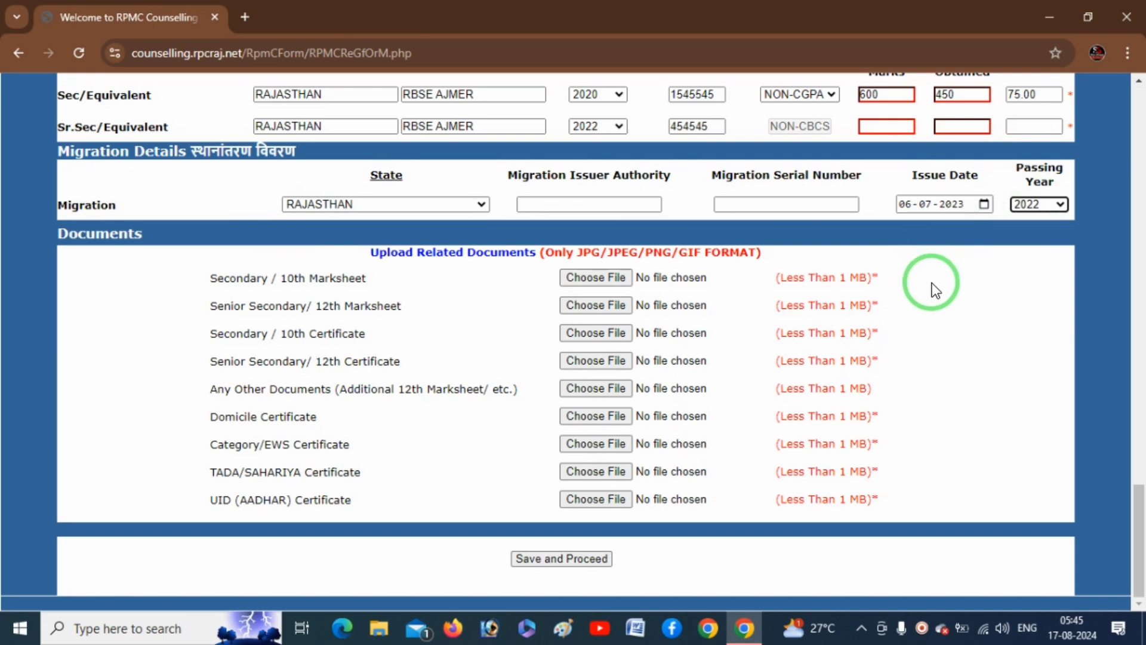
key(ctrl+shift+d)
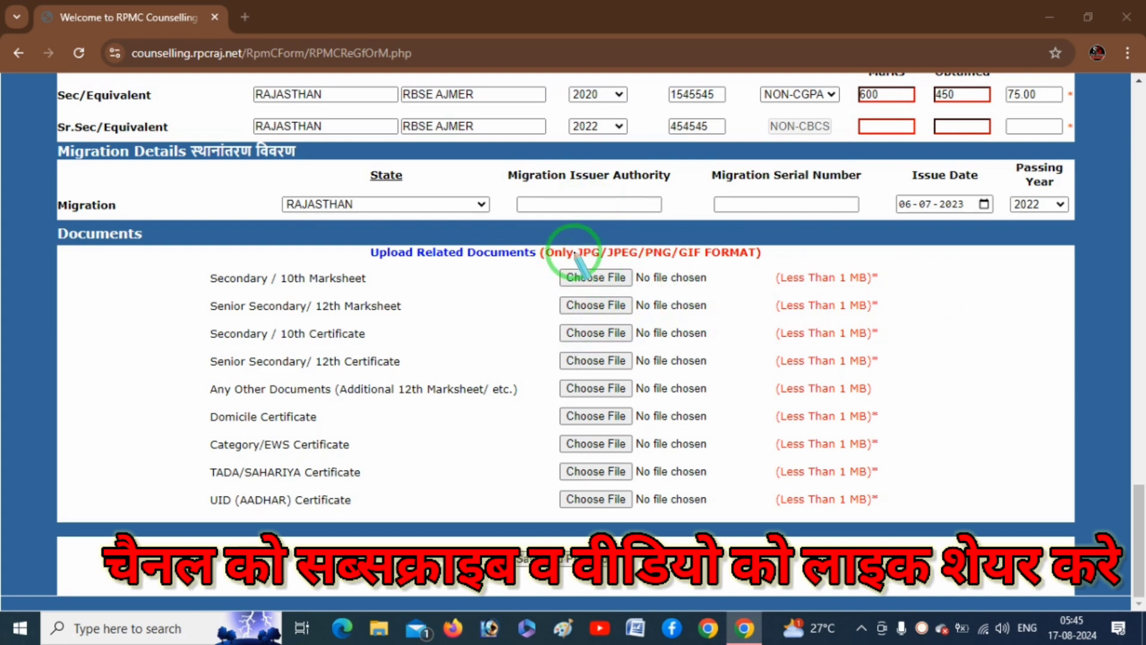
mouse_move(578, 238)
mouse_down()
mouse_move(657, 222)
mouse_move(727, 230)
mouse_up()
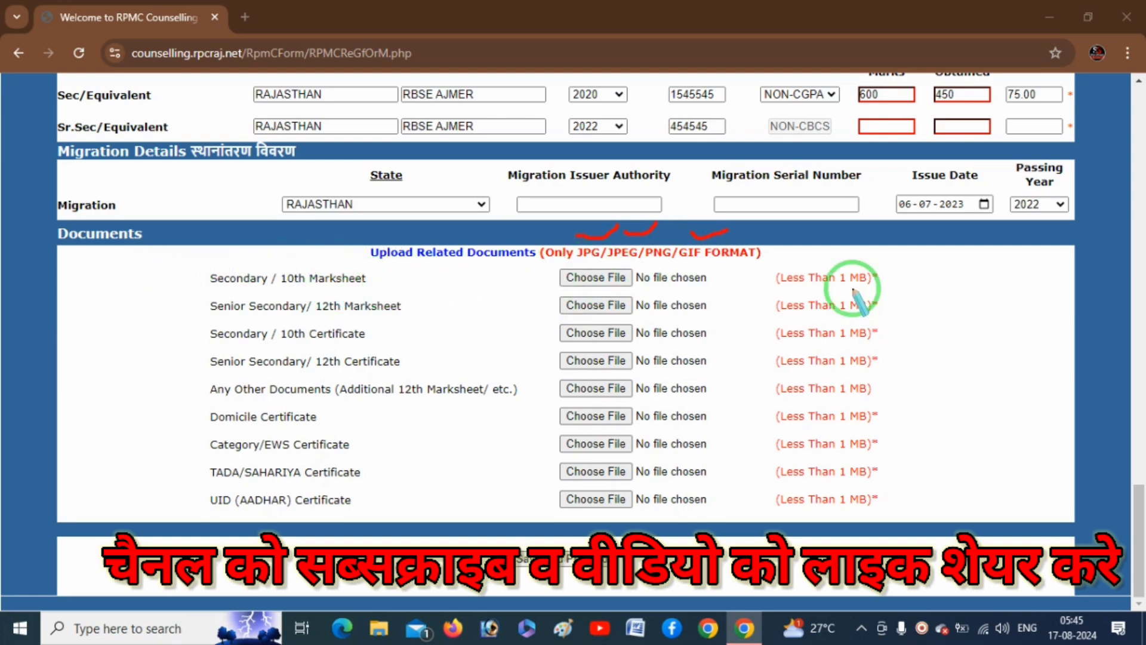
mouse_move(773, 292)
mouse_down()
mouse_move(866, 292)
mouse_move(887, 278)
mouse_move(813, 266)
mouse_move(766, 292)
mouse_move(818, 302)
mouse_up()
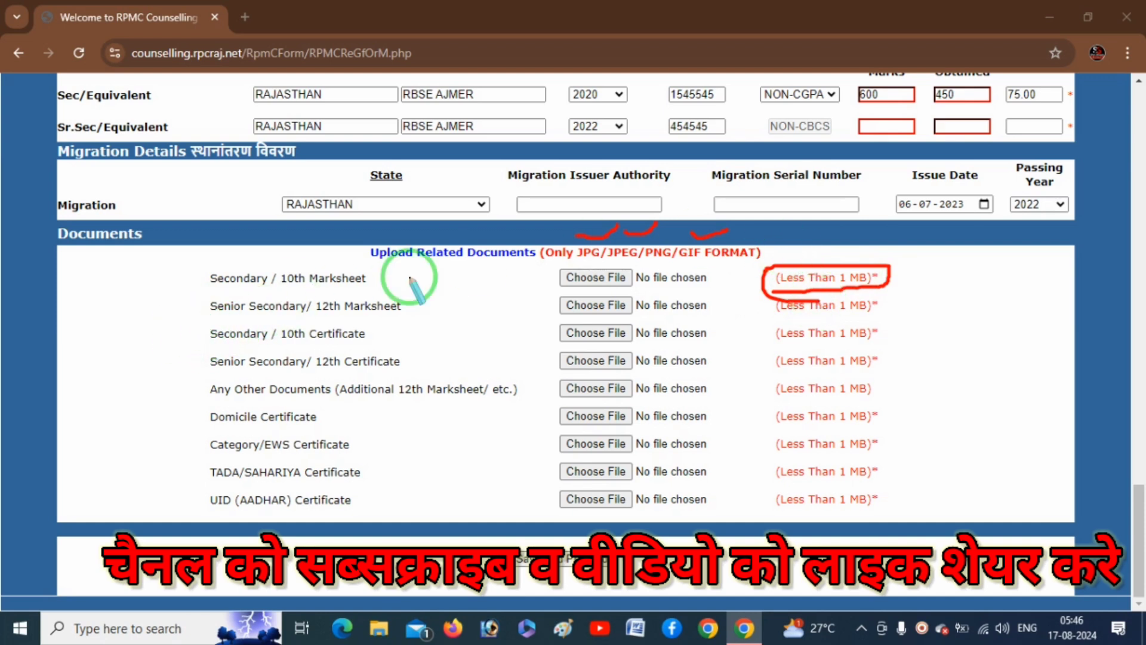
drag(368, 280, 556, 276)
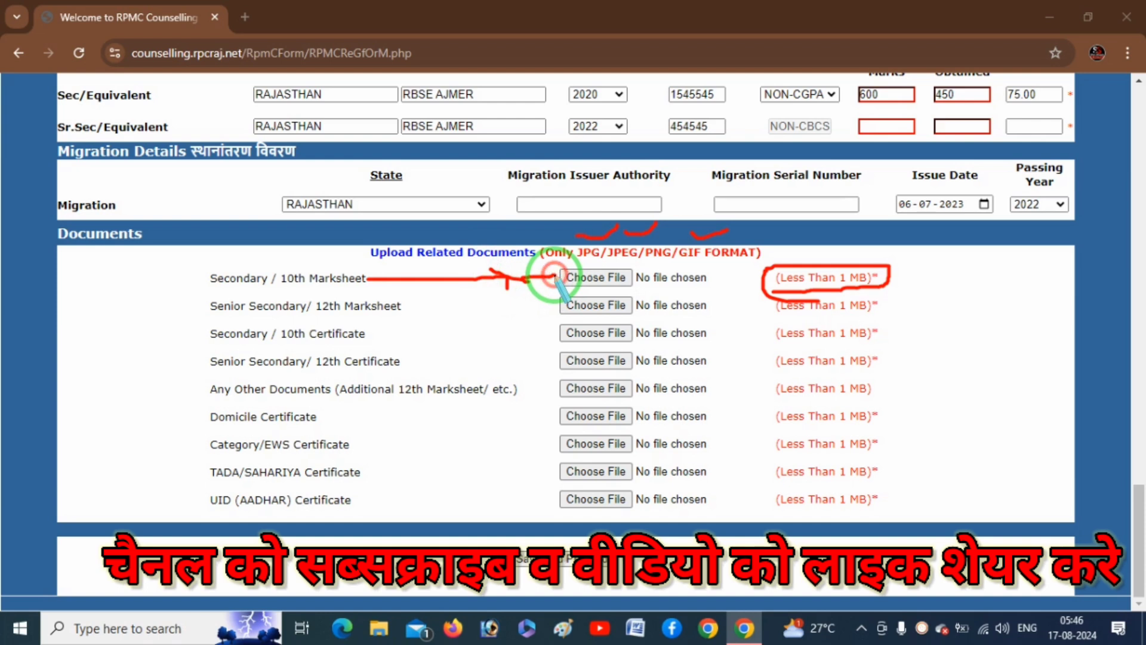
click(924, 285)
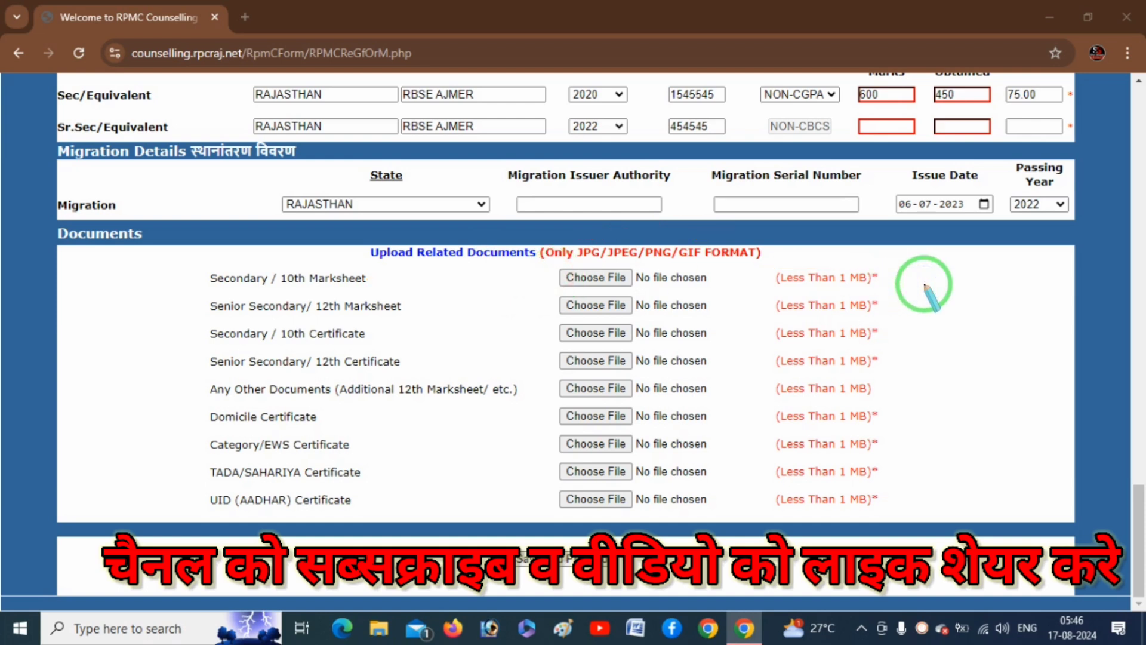
drag(437, 314, 524, 306)
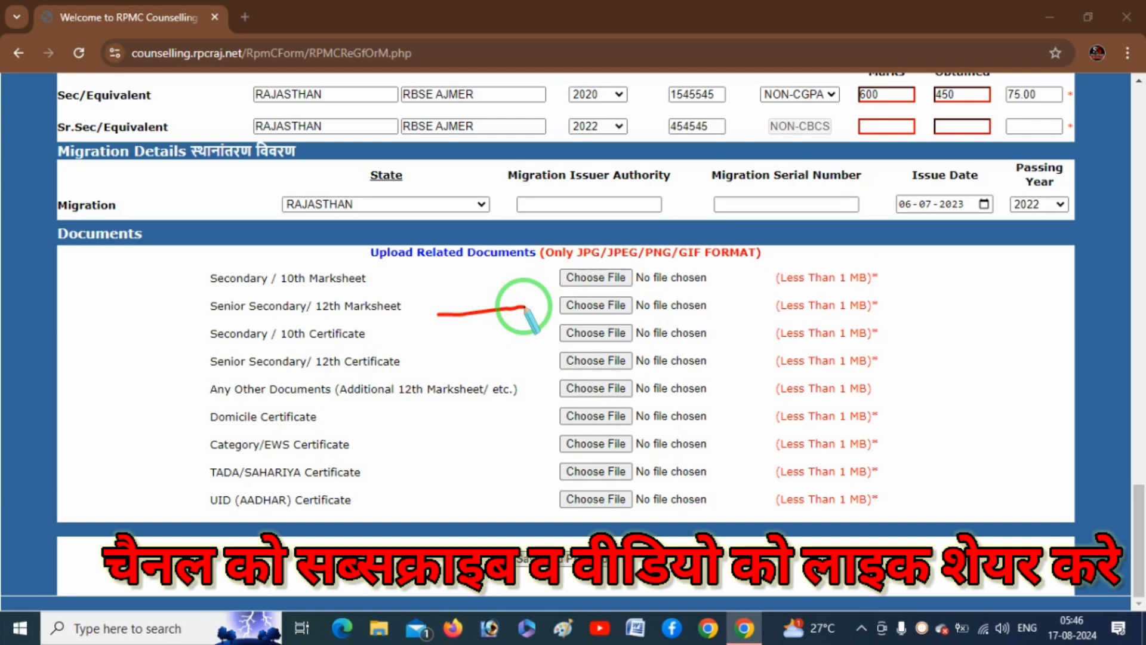
drag(372, 338, 487, 333)
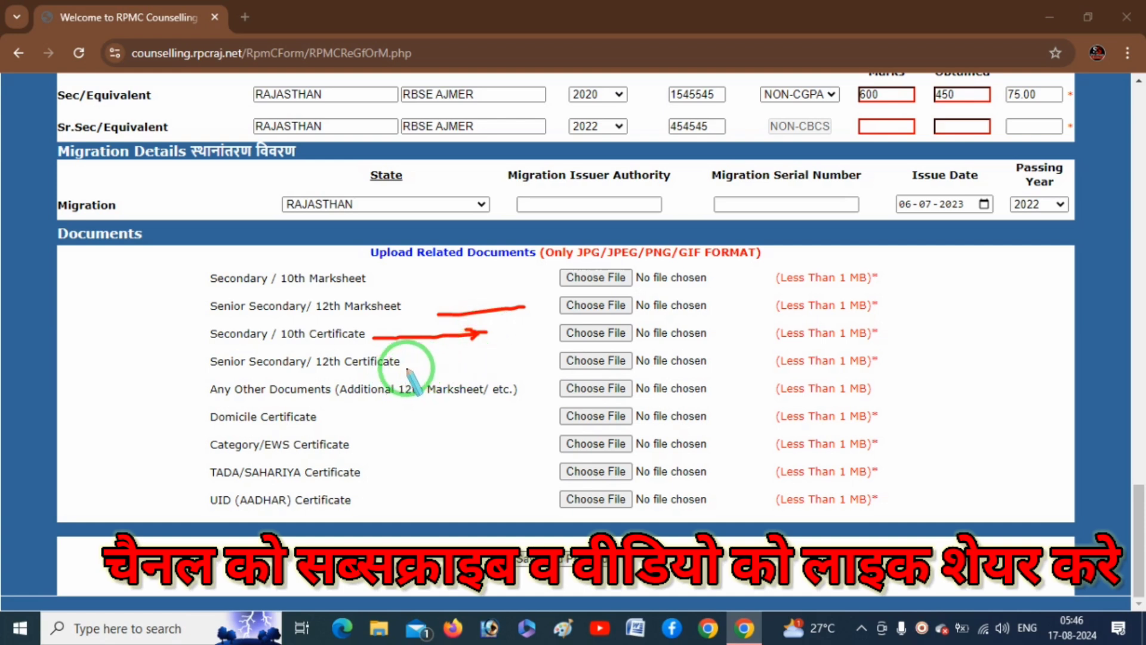
drag(428, 363, 515, 357)
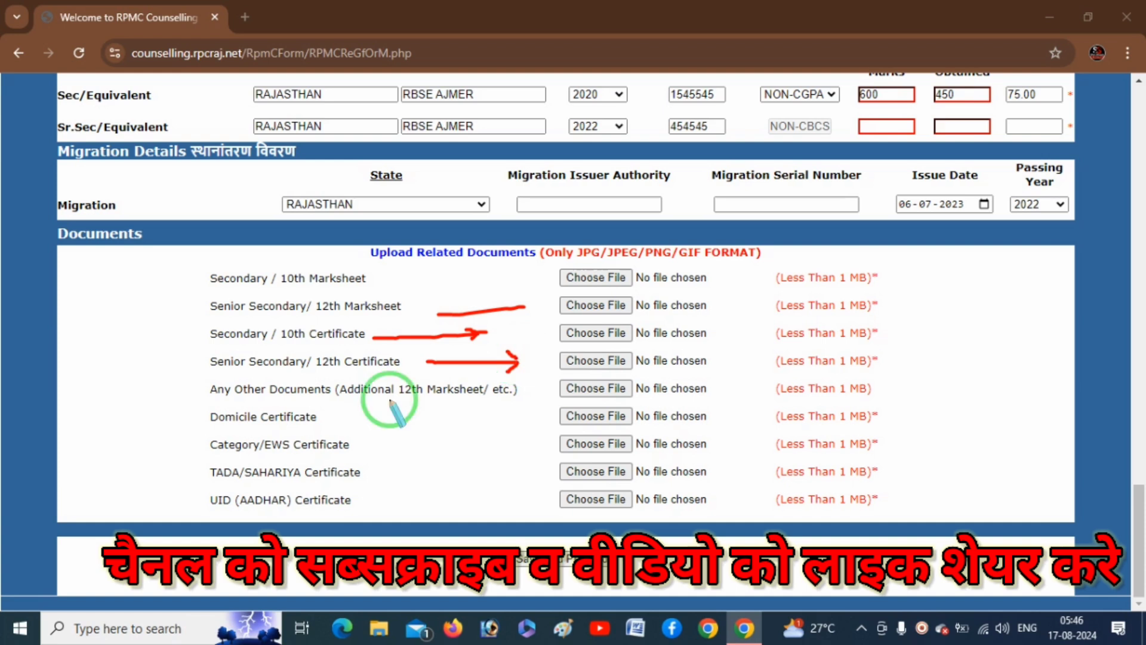
drag(336, 399, 430, 397)
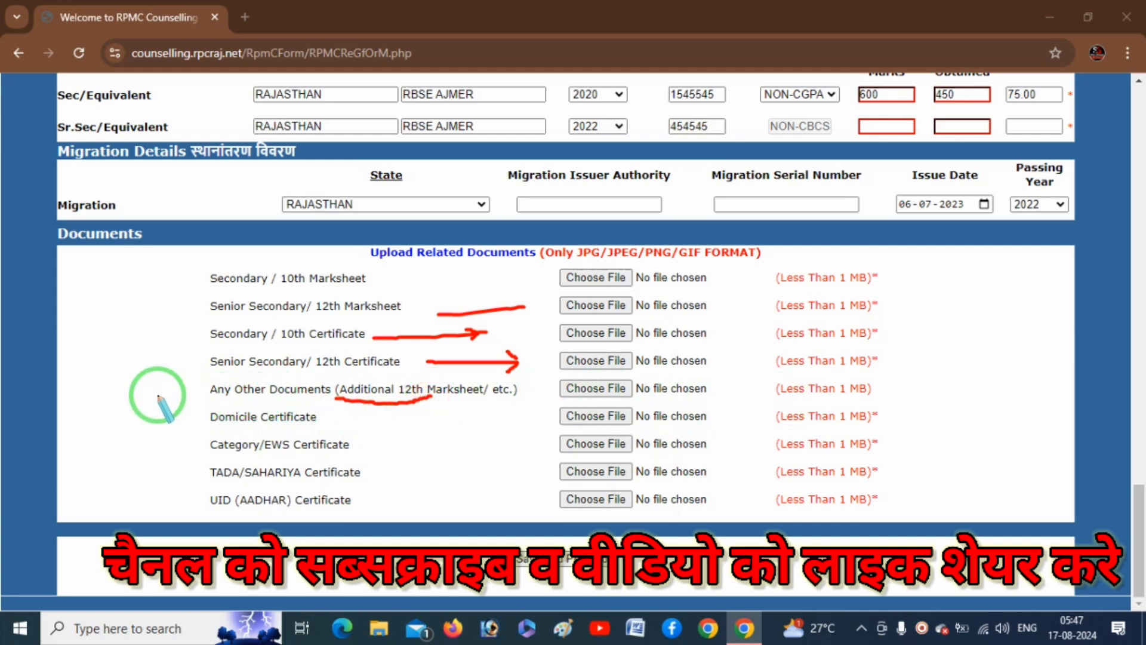
drag(158, 395, 227, 394)
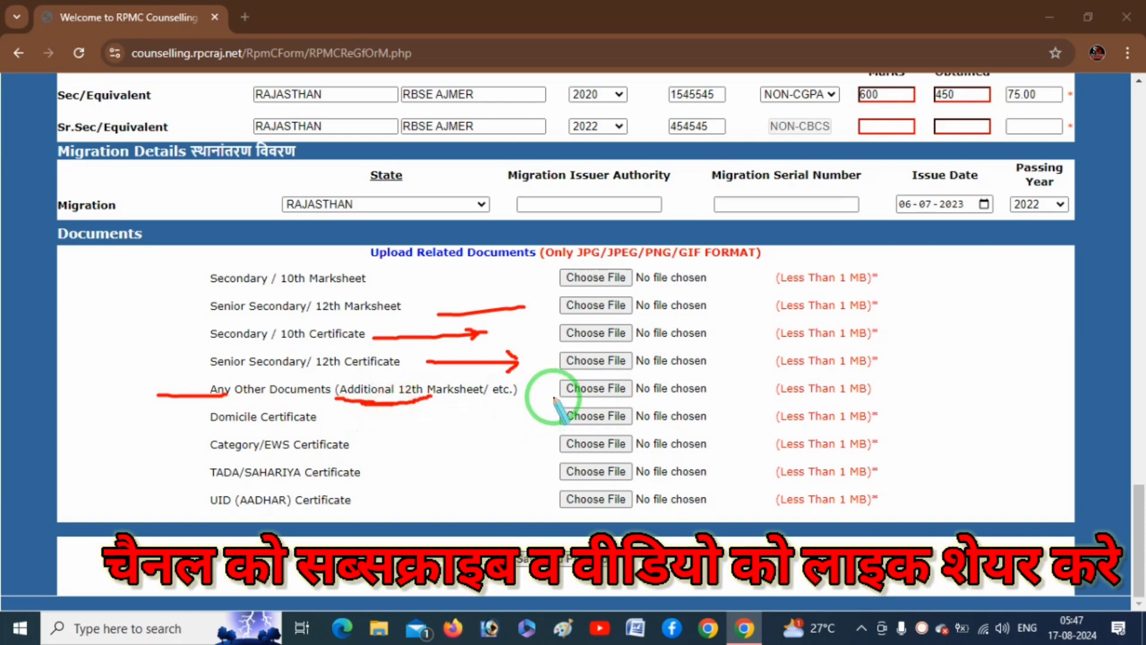
drag(554, 398, 685, 402)
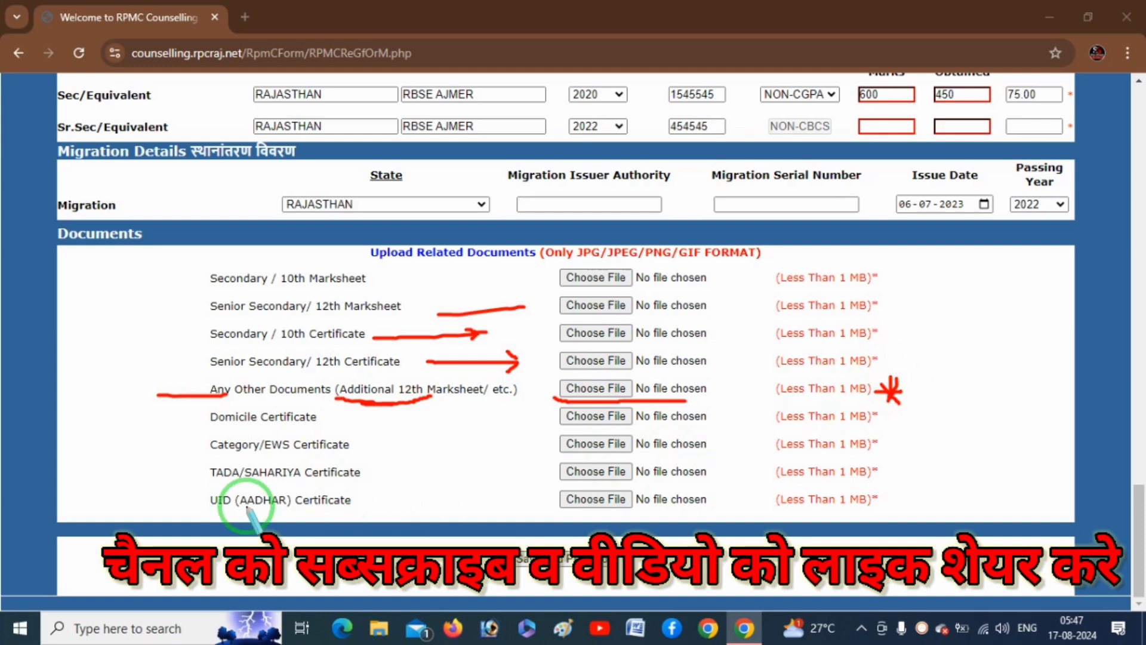
drag(401, 419, 537, 416)
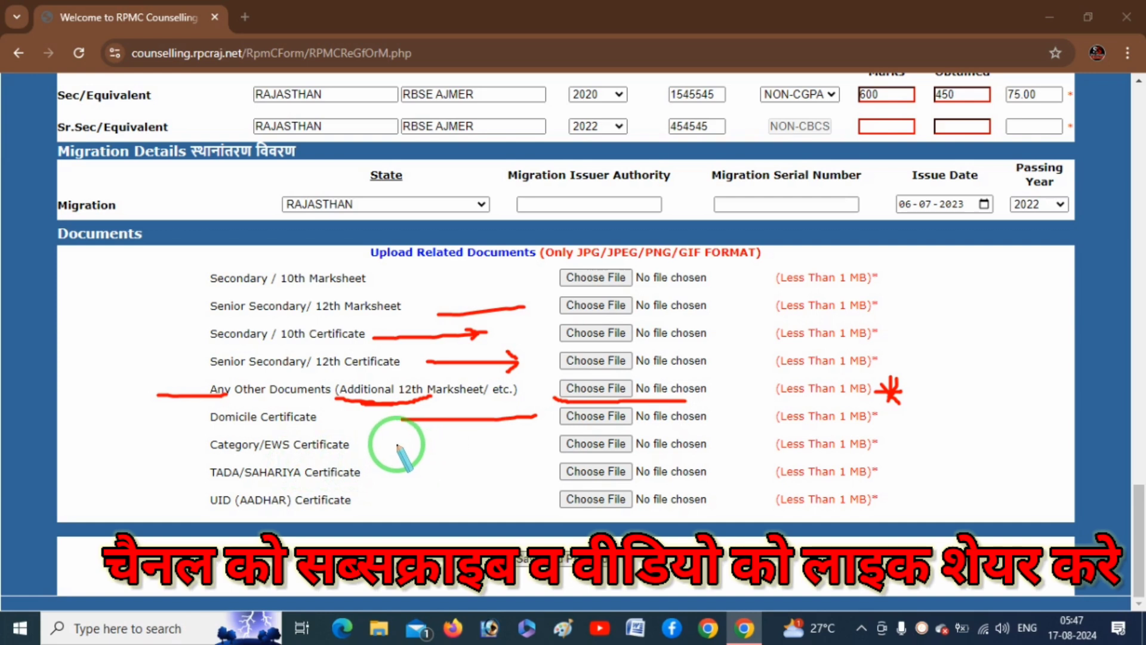
drag(376, 447, 483, 447)
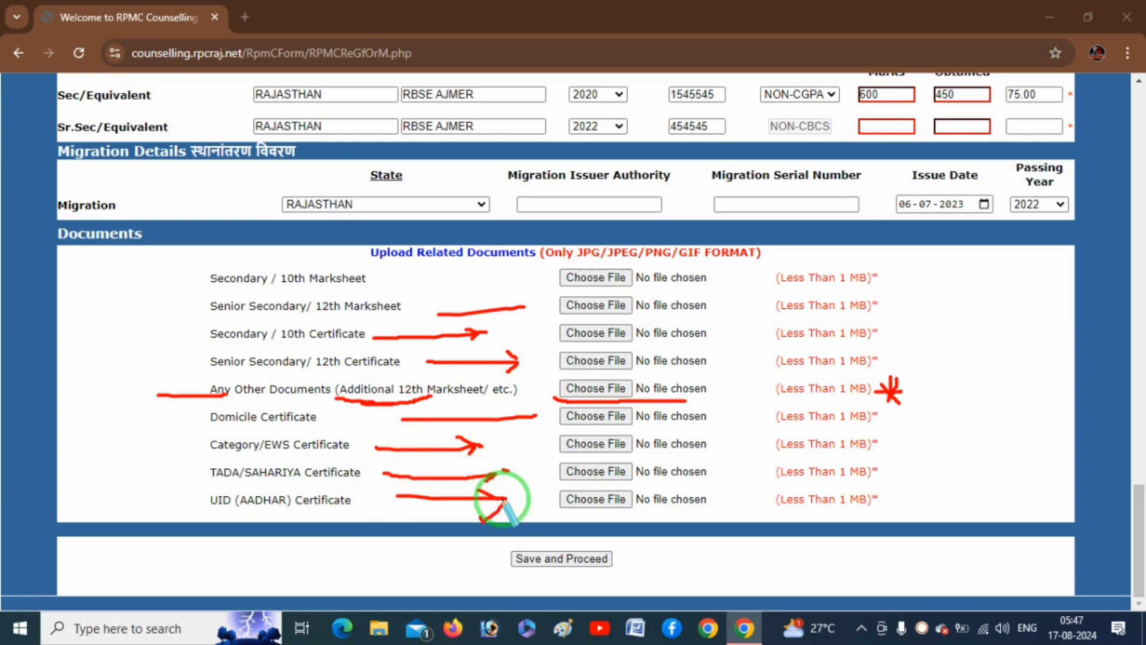
drag(521, 279, 537, 497)
Mark the course title, Rs. 1000 fee and Application No on the invoice.
mouse_move(511, 580)
mouse_down()
mouse_move(576, 573)
mouse_move(629, 537)
mouse_move(494, 537)
mouse_move(561, 570)
mouse_up()
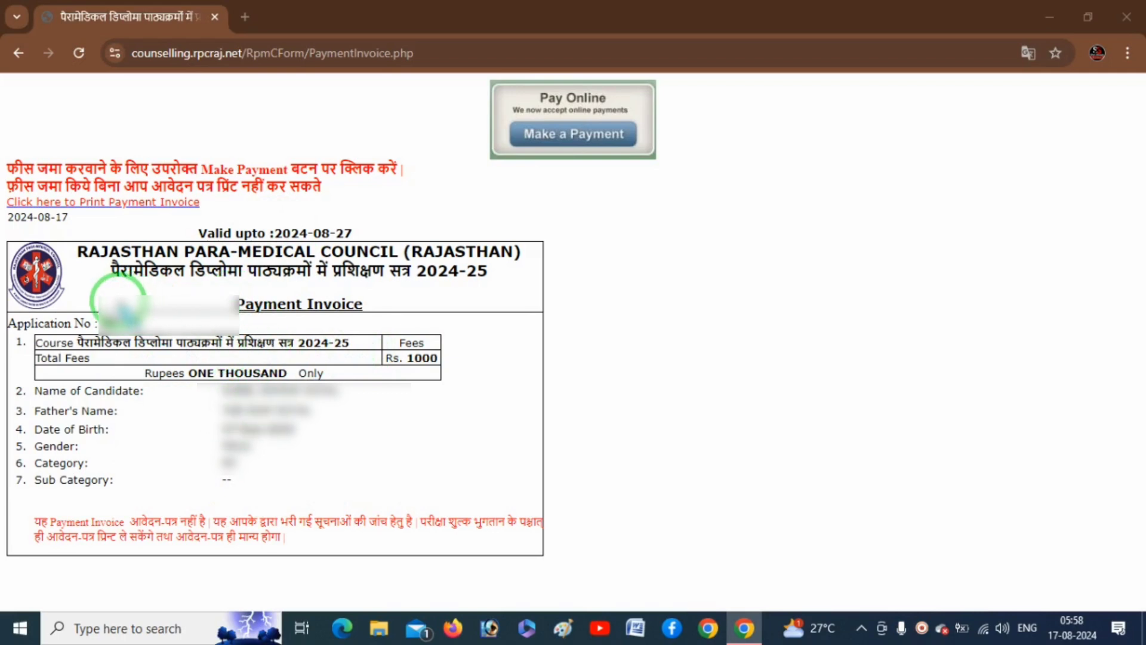
drag(96, 292, 206, 283)
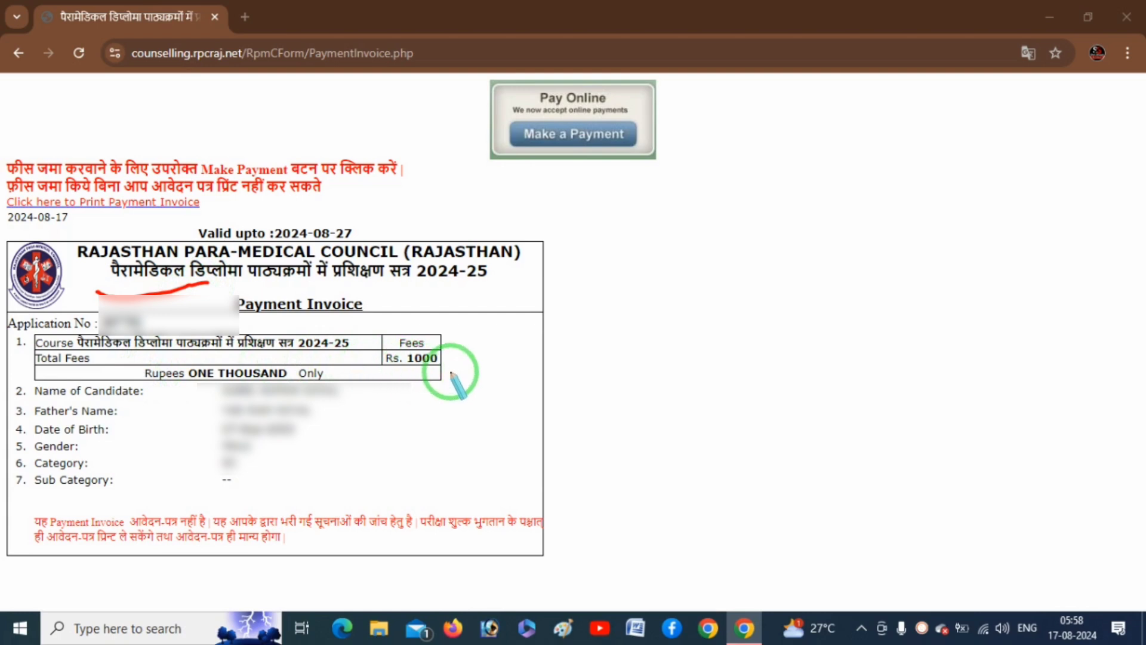
mouse_move(487, 345)
mouse_down()
mouse_move(447, 358)
mouse_move(452, 340)
mouse_up()
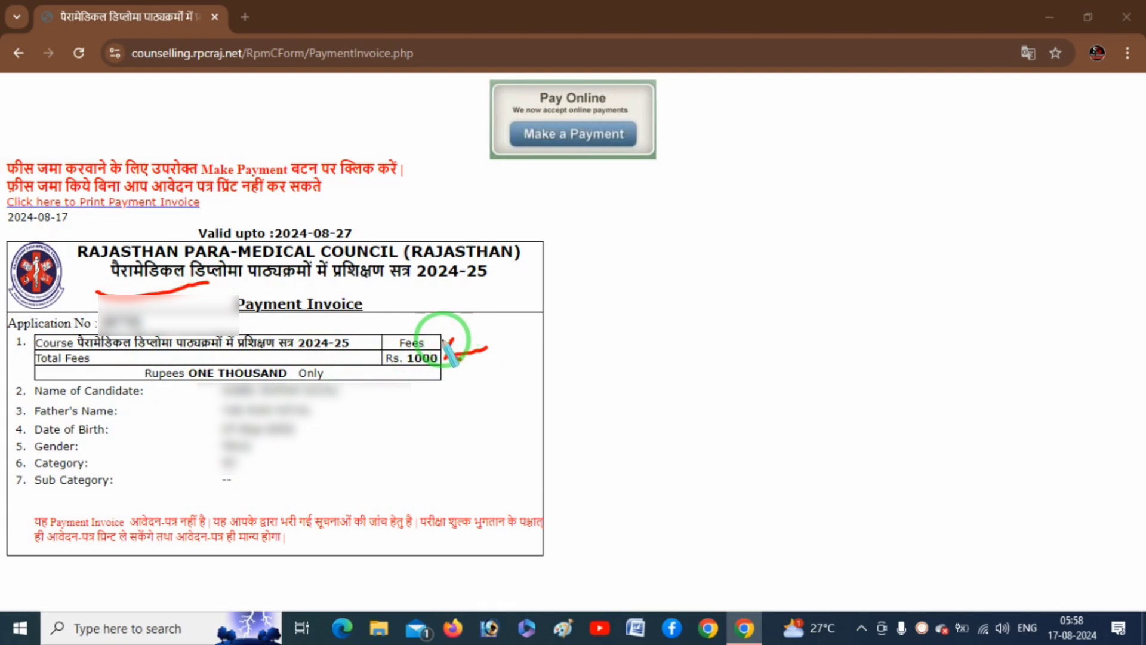
mouse_move(310, 359)
mouse_down()
mouse_move(370, 358)
mouse_move(360, 365)
mouse_up()
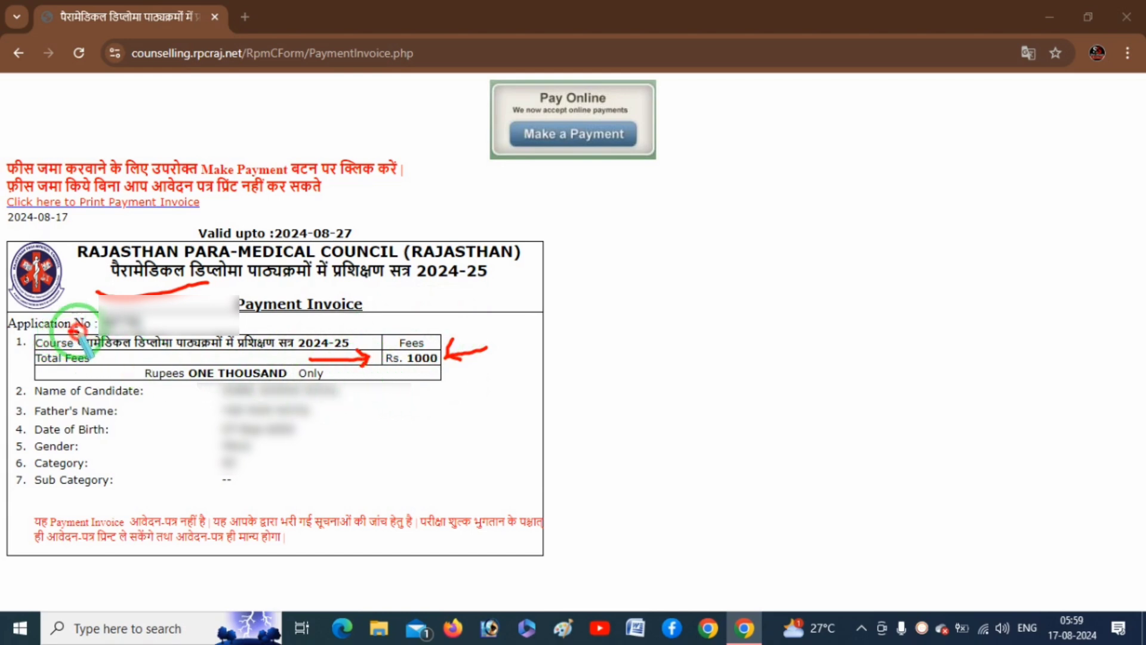
mouse_move(69, 329)
mouse_down()
mouse_move(153, 327)
mouse_move(89, 311)
mouse_move(24, 312)
mouse_move(7, 328)
mouse_move(9, 338)
mouse_move(90, 338)
mouse_move(99, 312)
mouse_up()
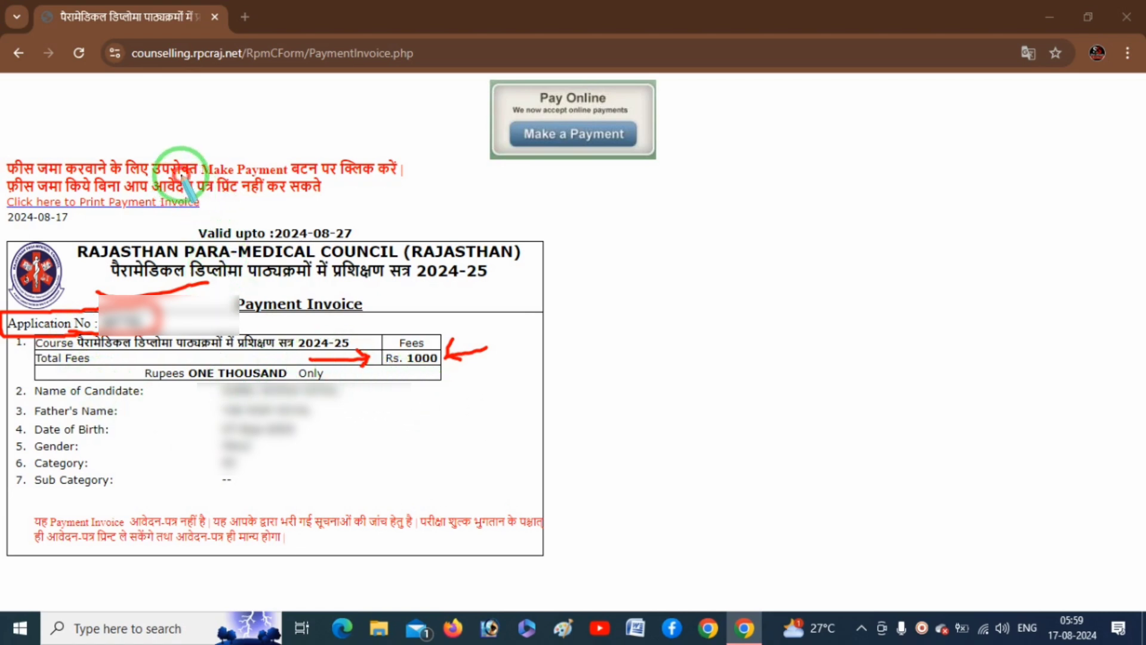
Highlight the Make Payment instruction and add check marks beside the invoice.
mouse_move(181, 175)
mouse_down()
mouse_move(287, 171)
mouse_move(294, 150)
mouse_move(179, 149)
mouse_move(241, 189)
mouse_up()
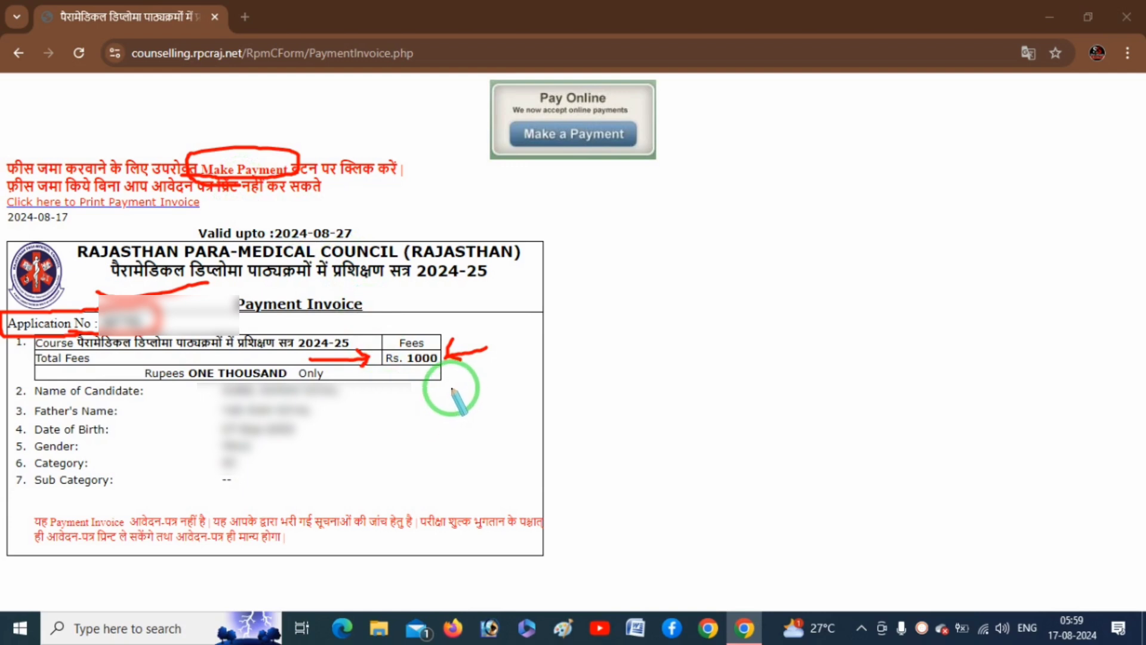
drag(449, 357, 469, 358)
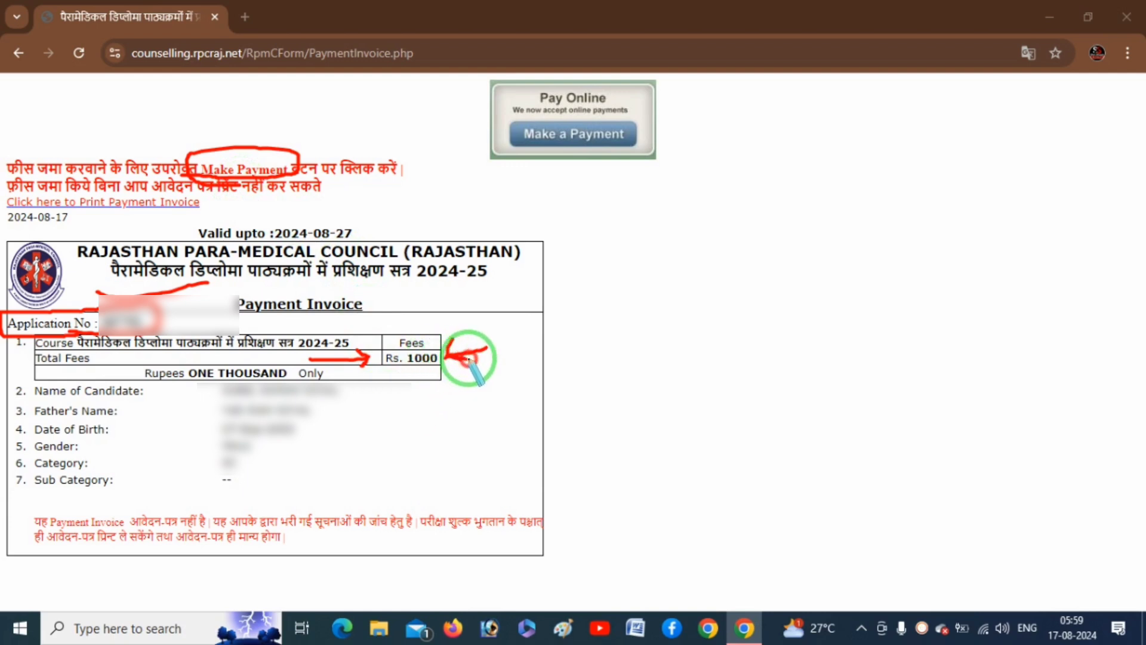
drag(230, 160, 272, 138)
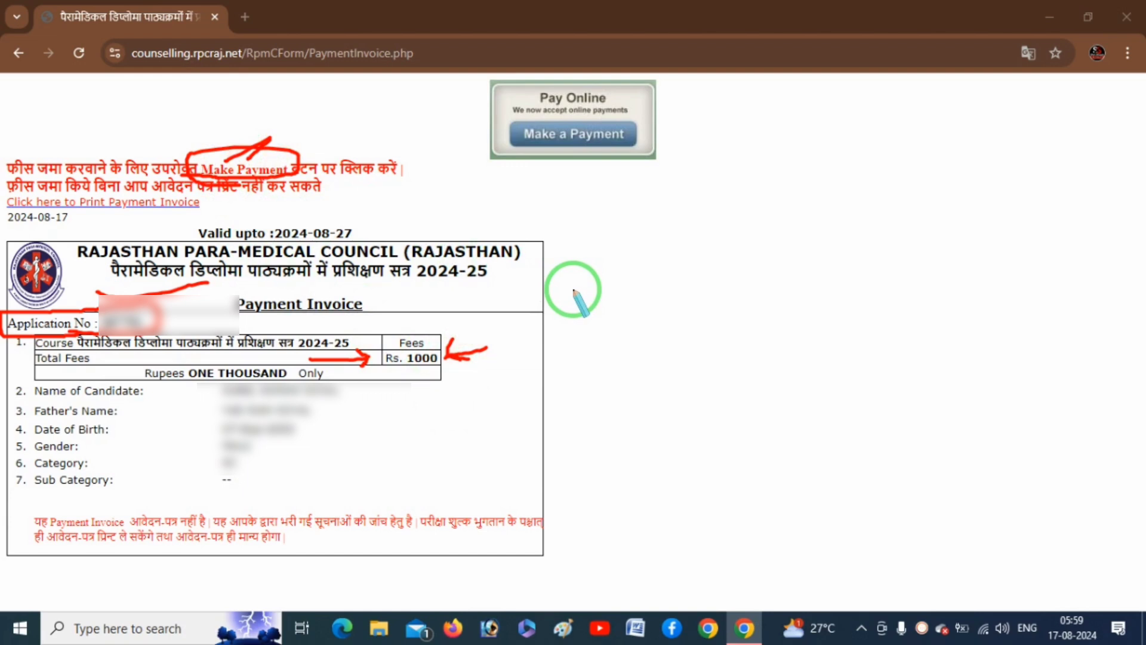
drag(652, 229, 729, 221)
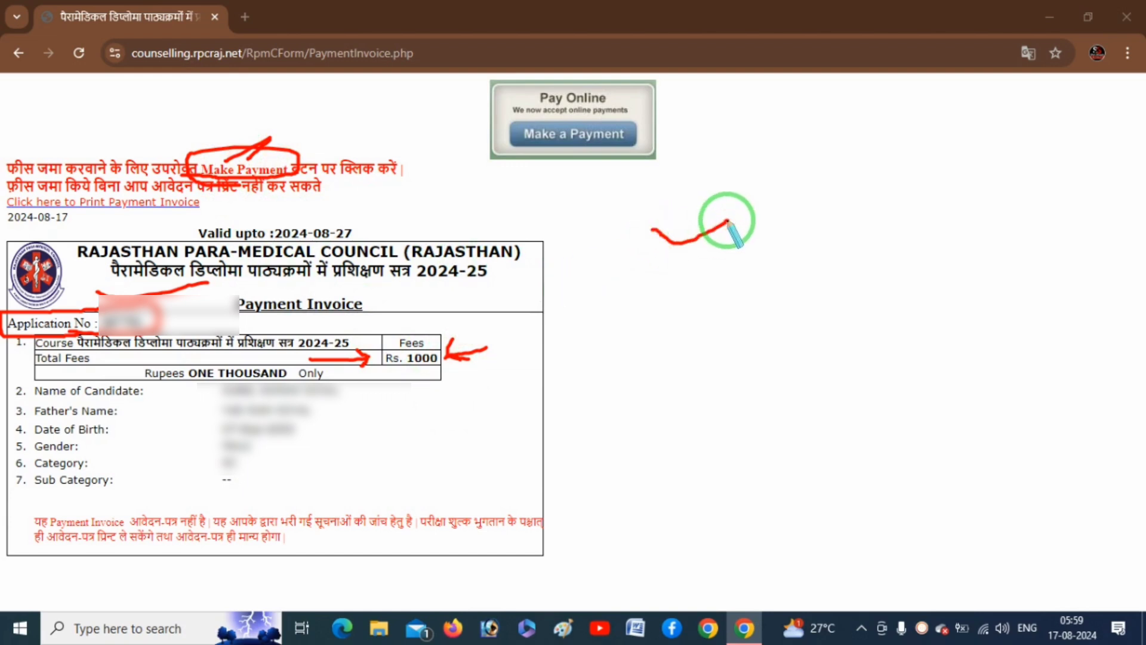
drag(661, 274, 742, 245)
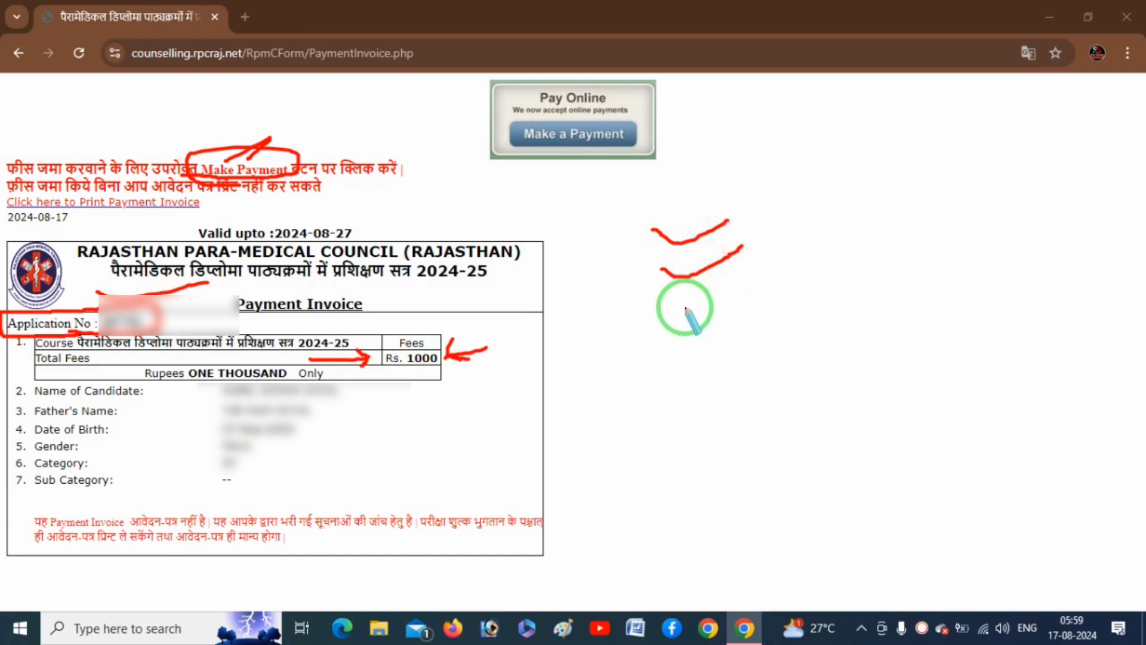
mouse_move(661, 300)
mouse_down()
mouse_move(712, 311)
mouse_move(759, 291)
mouse_up()
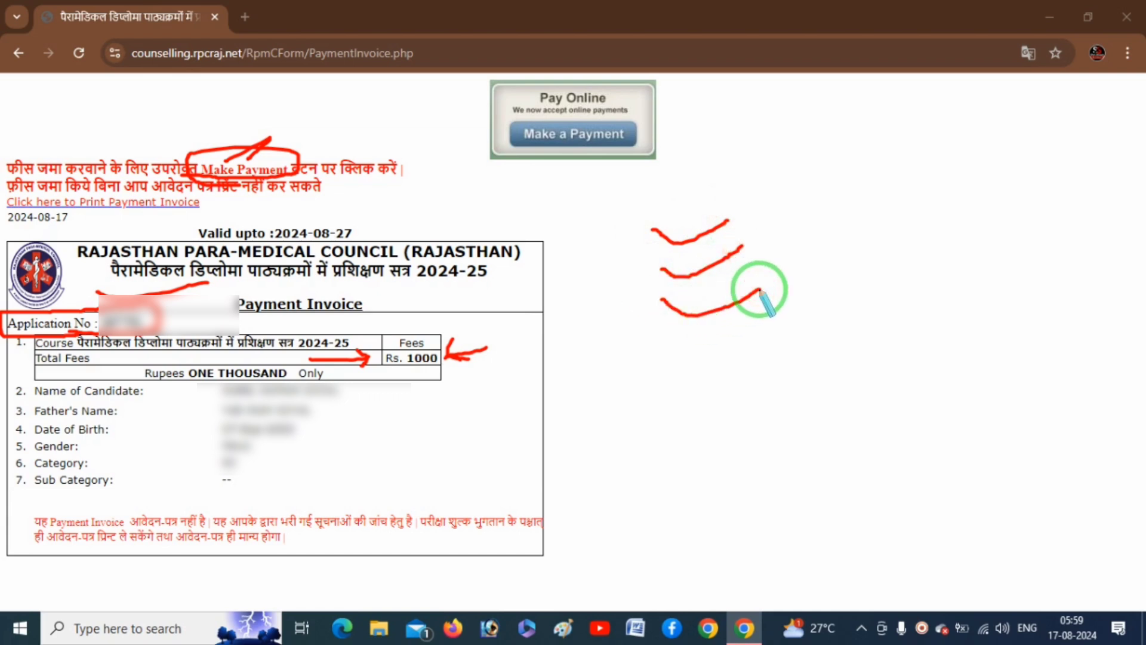